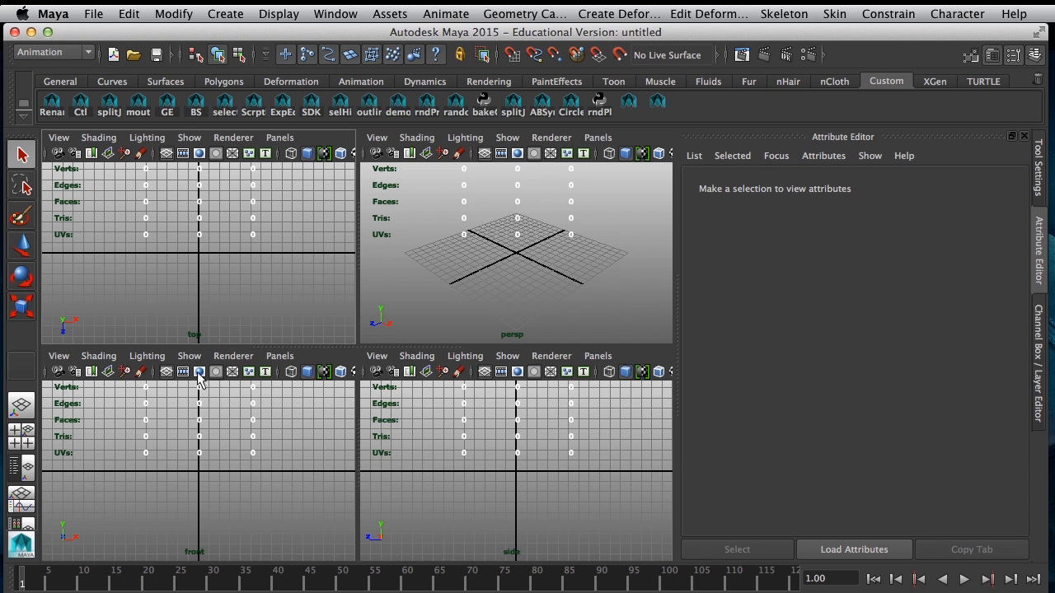
Import PalmonFront.jpg from the Palmon folder in sourceimages as an image plane in the front view
{"action": "left_click", "coordinate": [59, 356]}
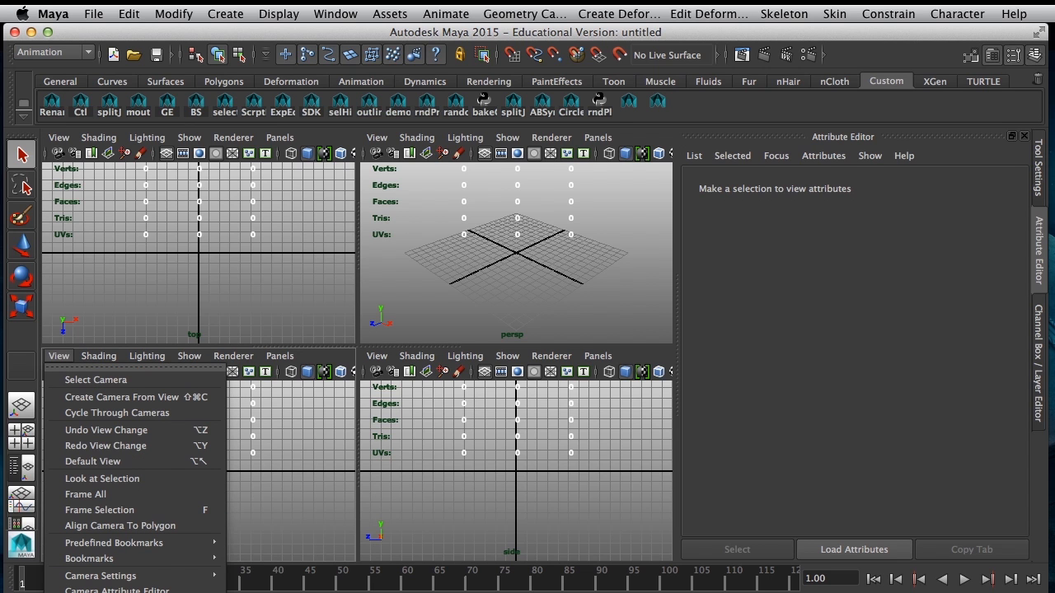
{"action": "left_click", "coordinate": [272, 591]}
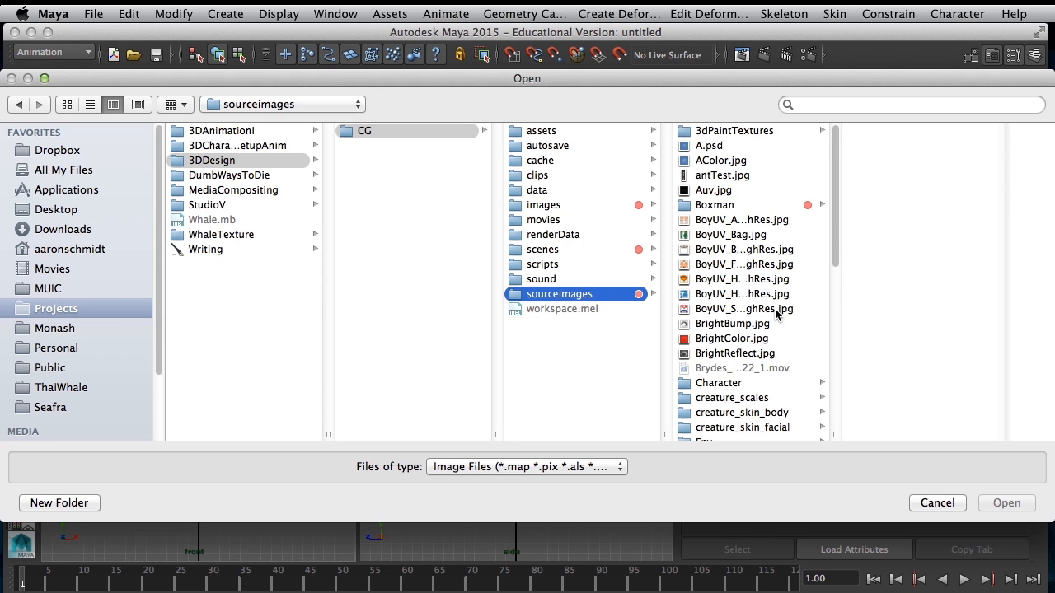
{"action": "scroll", "coordinate": [775, 313], "scroll_direction": "down", "scroll_amount": 10}
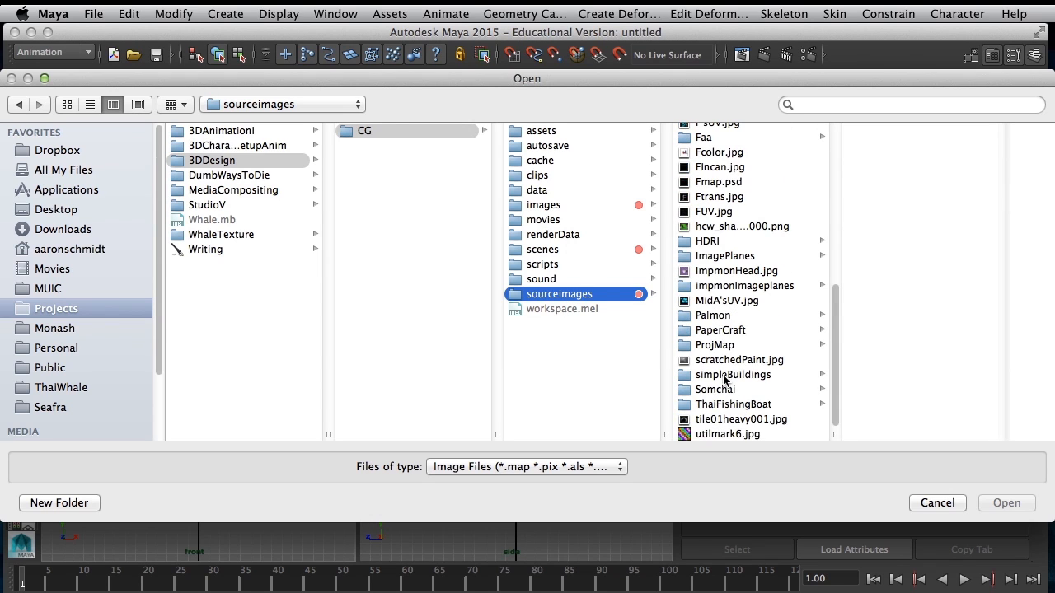
{"action": "left_click", "coordinate": [722, 316]}
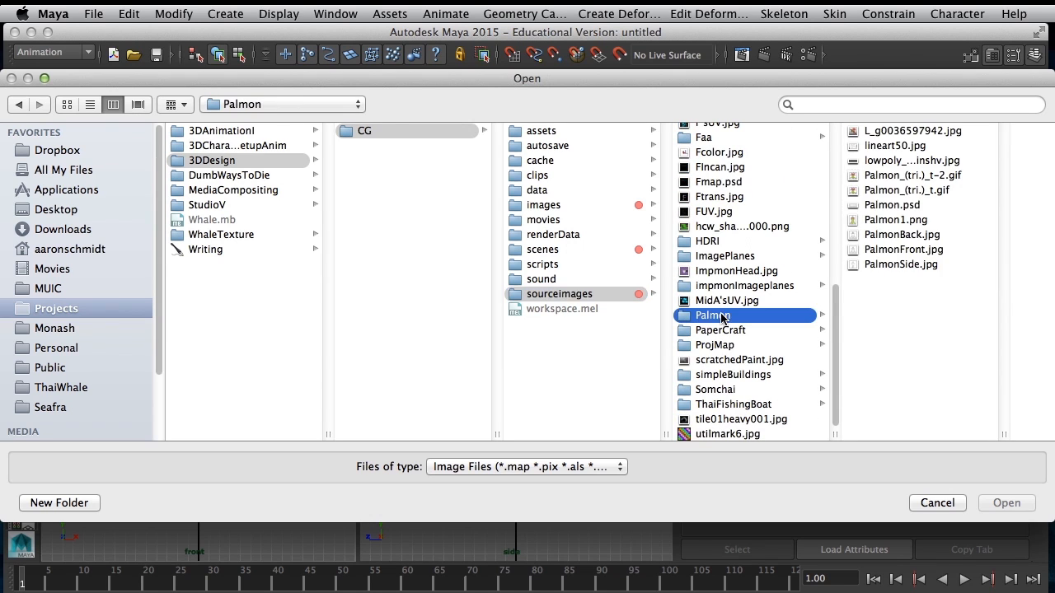
{"action": "left_click", "coordinate": [902, 250]}
{"action": "left_click", "coordinate": [1006, 503]}
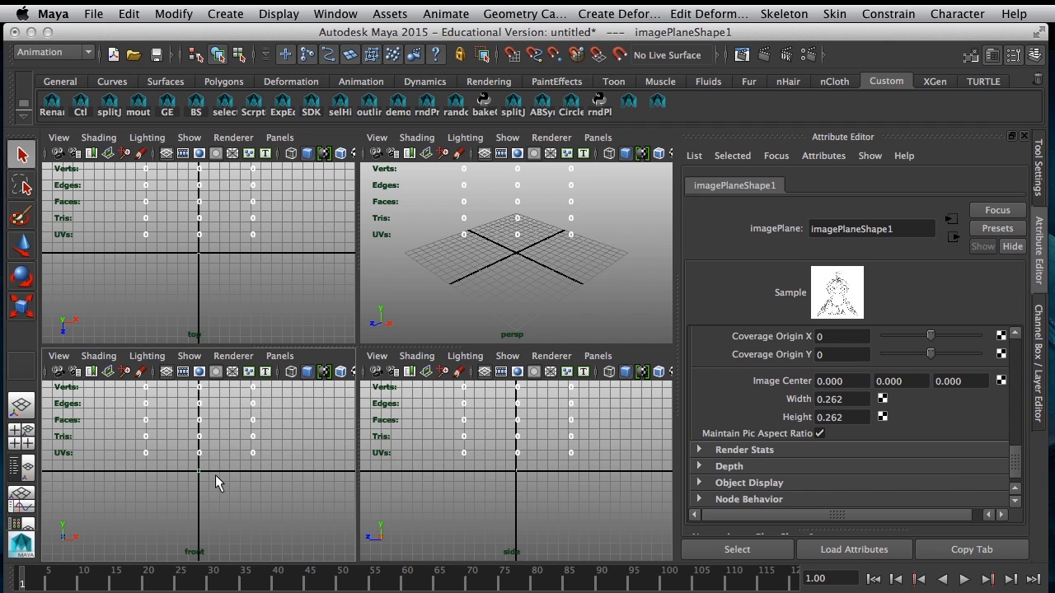
Set the front image plane's width and height to 6
{"action": "left_click", "coordinate": [851, 400]}
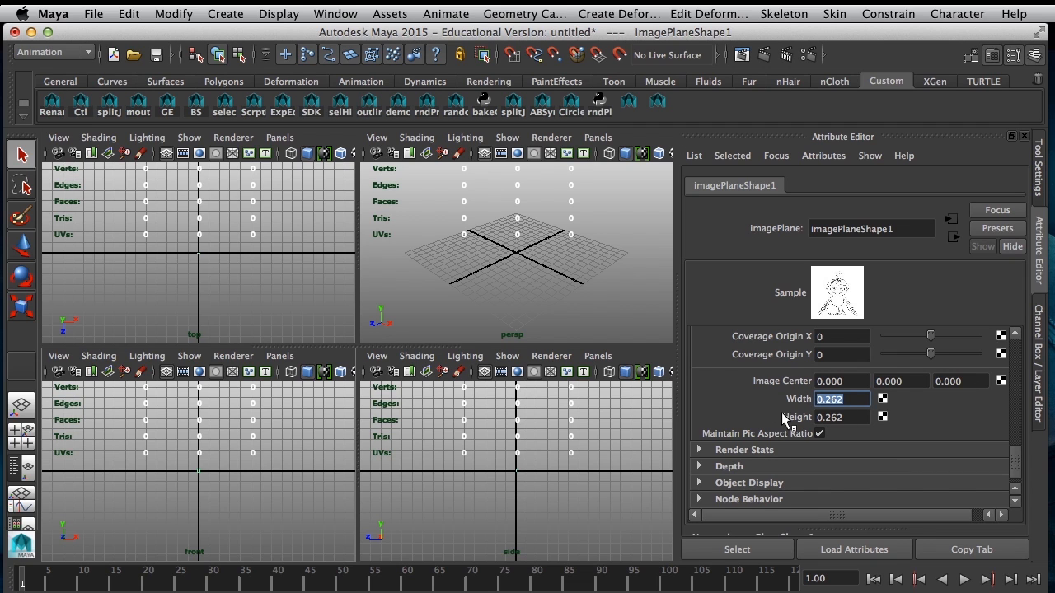
{"action": "type", "text": "6"}
{"action": "left_click_drag", "start_coordinate": [848, 419], "coordinate": [775, 424]}
{"action": "type", "text": "6"}
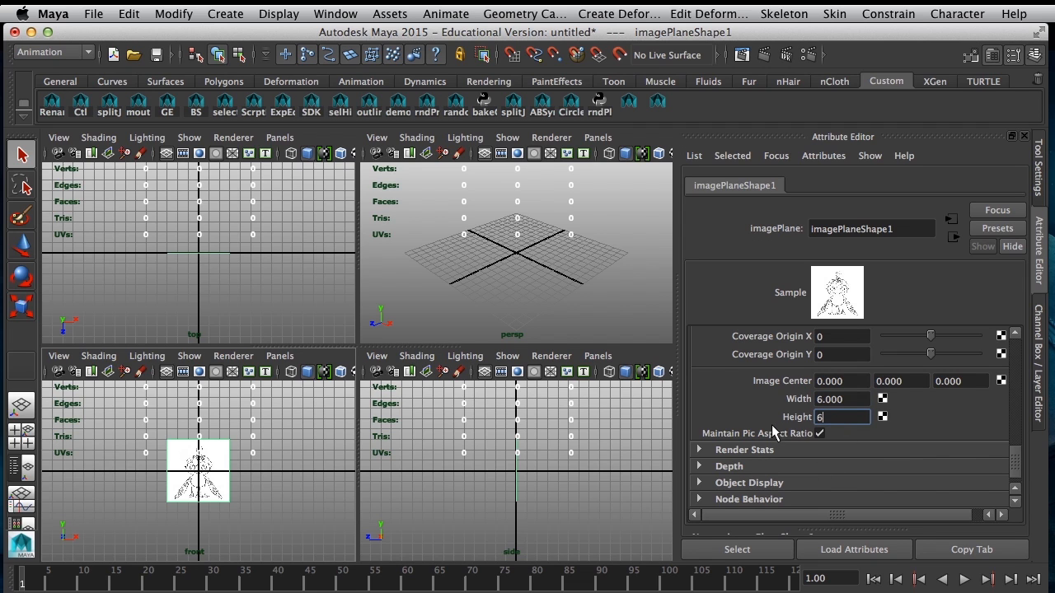
Set the front image plane's Image Center Y to 2.6 so the character's feet rest on the grid line
{"action": "left_click", "coordinate": [902, 381]}
{"action": "scroll", "coordinate": [200, 483], "scroll_direction": "up", "scroll_amount": 5}
{"action": "scroll", "coordinate": [250, 490], "scroll_direction": "down", "scroll_amount": 2}
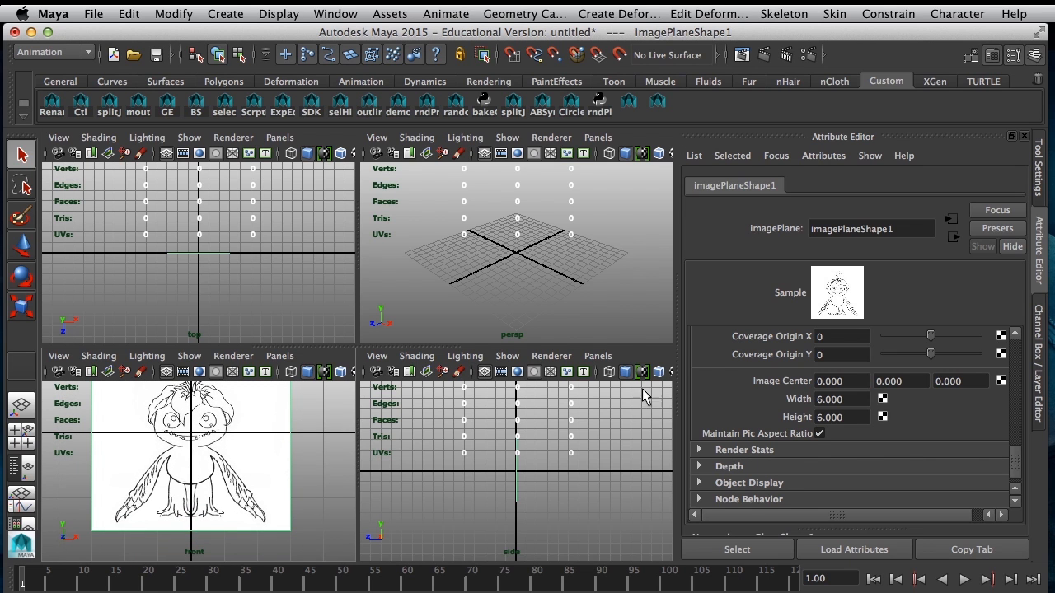
{"action": "left_click", "coordinate": [895, 384]}
{"action": "type", "text": "2.6"}
{"action": "key", "text": "Return"}
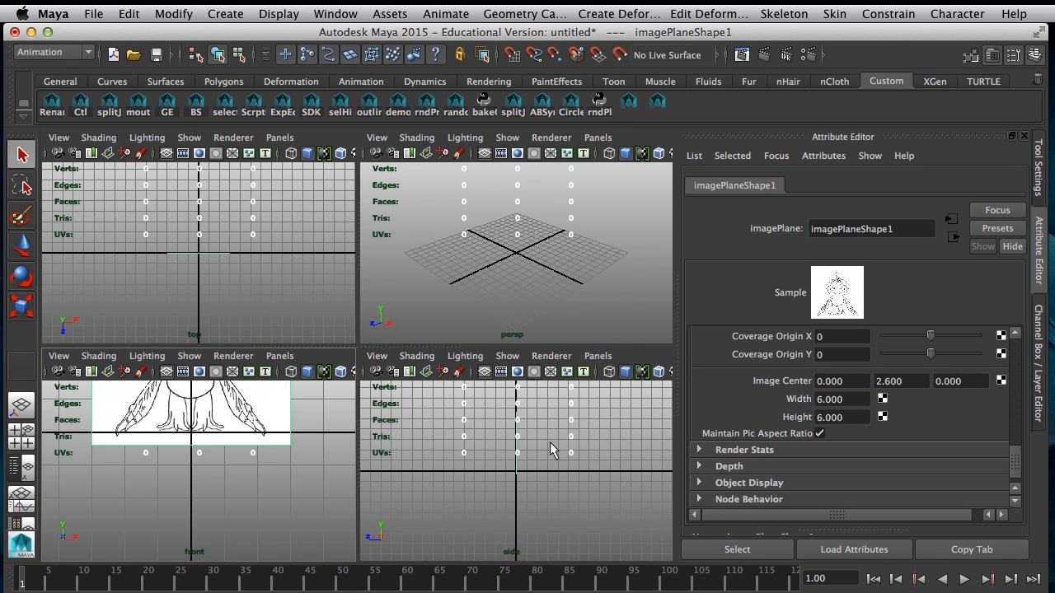
{"action": "mouse_move", "coordinate": [218, 453]}
{"action": "middle_mouse_down", "text": "alt"}
{"action": "mouse_move", "coordinate": [217, 521]}
{"action": "mouse_move", "coordinate": [227, 519]}
{"action": "middle_mouse_up", "text": "alt"}
Select the front image plane and set its Image Center Z to -6, moving it behind the origin
{"action": "left_click", "coordinate": [469, 446]}
{"action": "left_click", "coordinate": [284, 409]}
{"action": "left_click_drag", "start_coordinate": [503, 276], "coordinate": [463, 241], "text": "alt"}
{"action": "left_click", "coordinate": [504, 138]}
{"action": "left_click", "coordinate": [524, 242]}
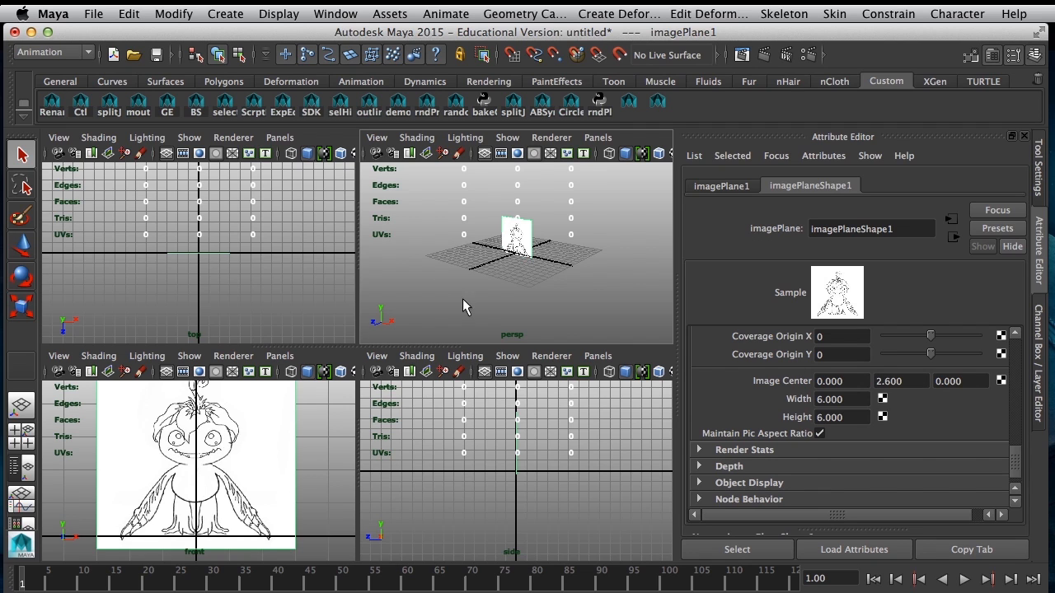
{"action": "left_click", "coordinate": [984, 384]}
{"action": "type", "text": "-6"}
{"action": "key", "text": "Return"}
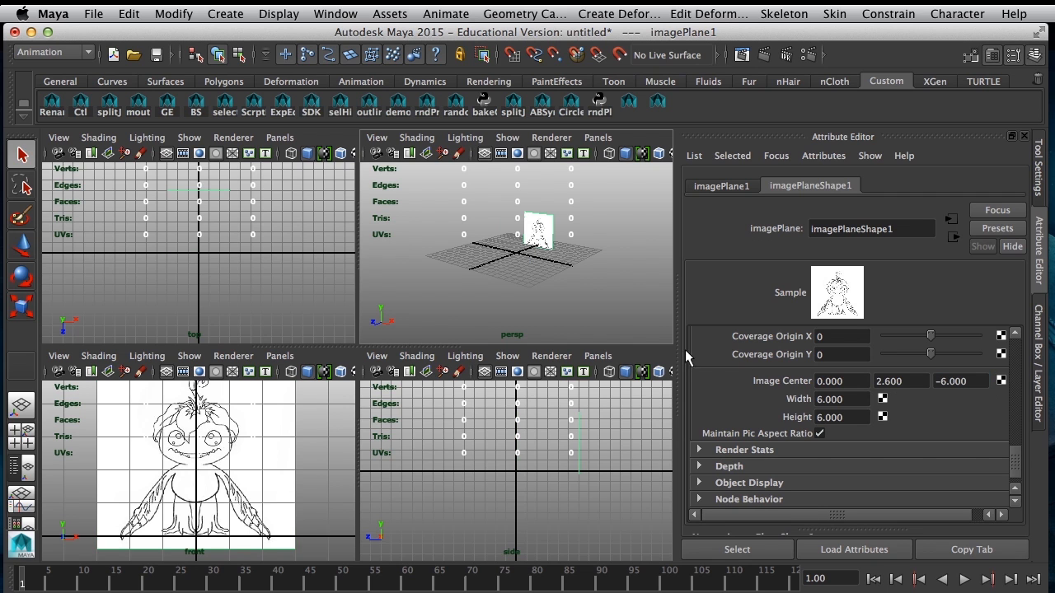
Import PalmonSide.jpg from the Palmon folder in sourceimages as an image plane in the side view
{"action": "right_click_drag", "start_coordinate": [486, 278], "coordinate": [583, 296], "text": "alt"}
{"action": "left_click_drag", "start_coordinate": [503, 241], "coordinate": [552, 245], "text": "alt"}
{"action": "left_click", "coordinate": [449, 329]}
{"action": "left_click", "coordinate": [377, 356]}
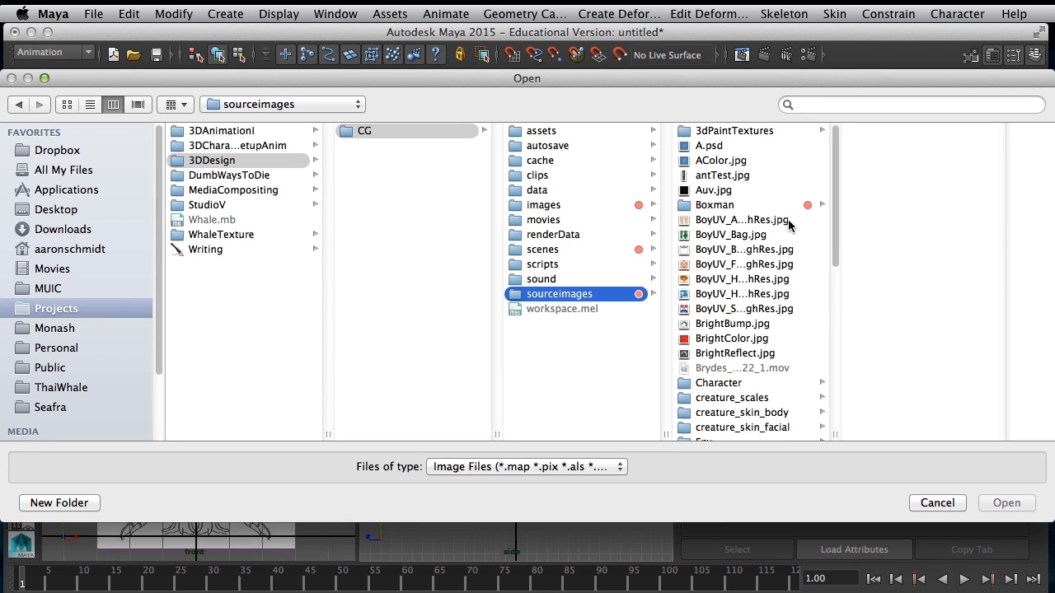
{"action": "scroll", "coordinate": [782, 323], "scroll_direction": "down", "scroll_amount": 3}
{"action": "scroll", "coordinate": [782, 328], "scroll_direction": "down", "scroll_amount": 8}
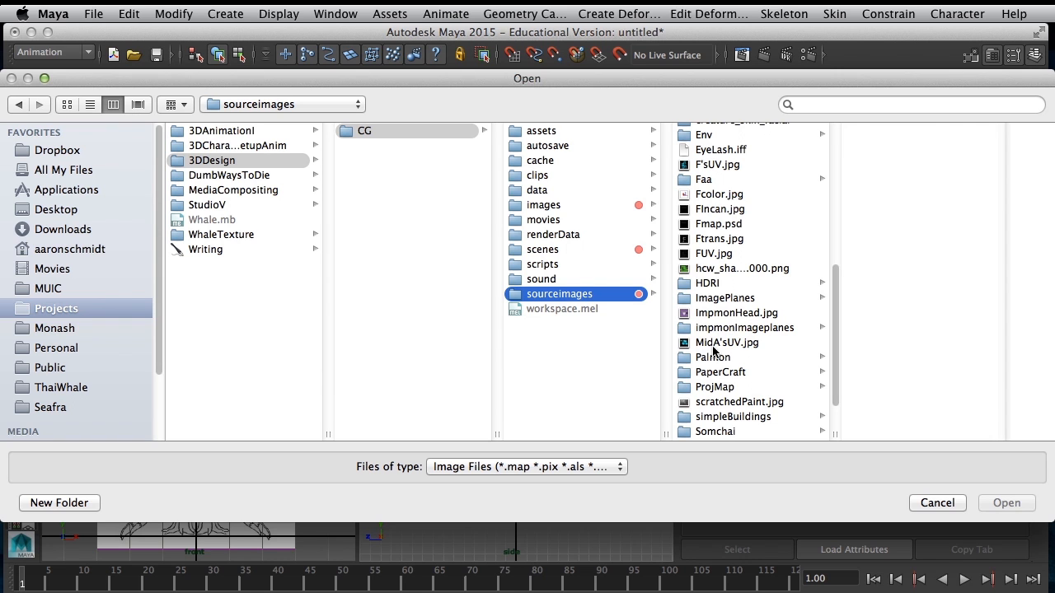
{"action": "left_click", "coordinate": [713, 355]}
{"action": "left_click", "coordinate": [912, 264]}
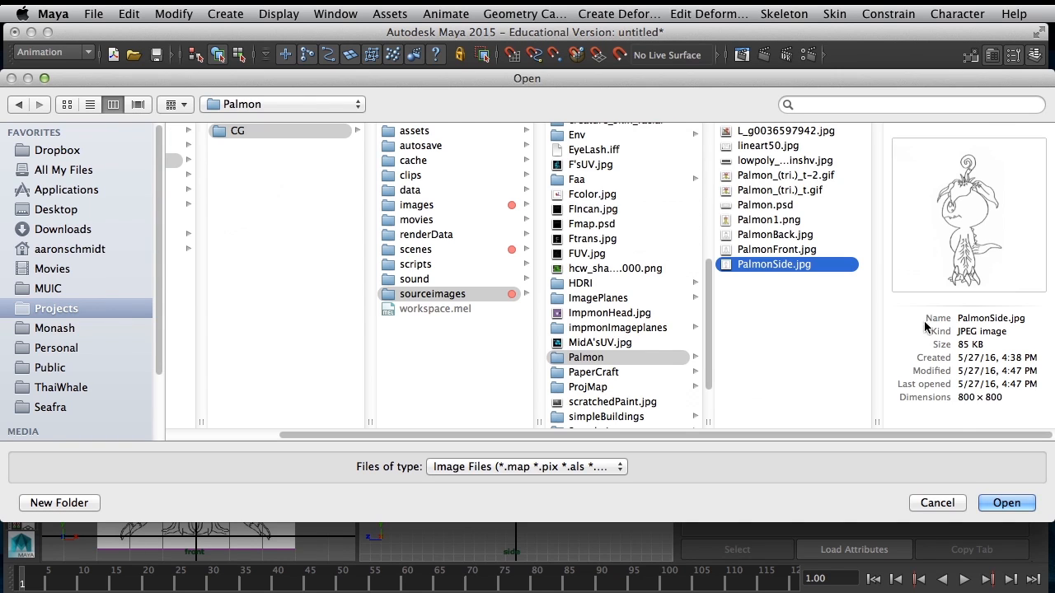
{"action": "left_click", "coordinate": [1006, 503]}
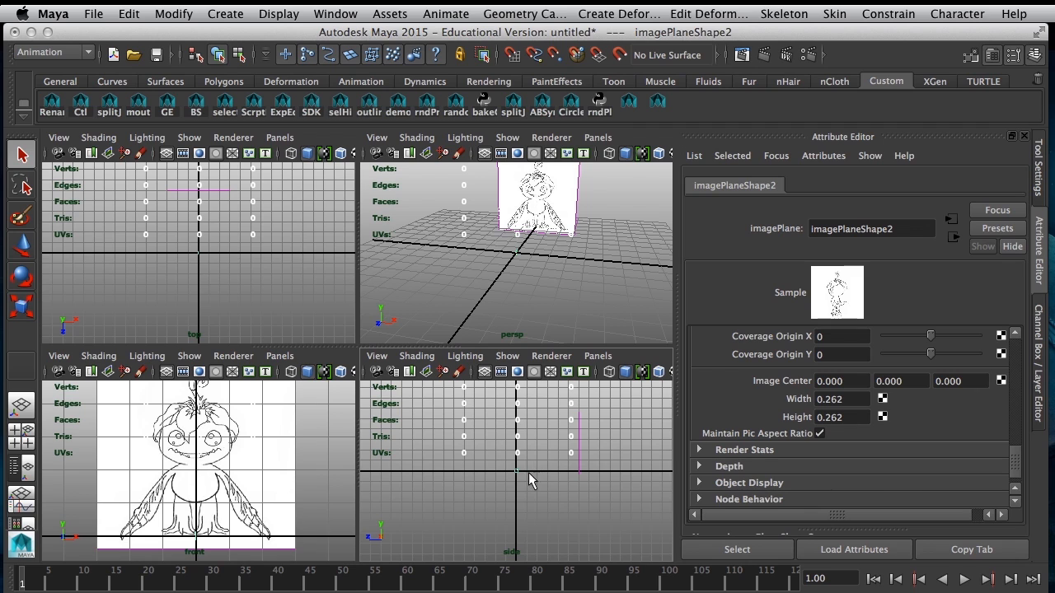
Set the side image plane's width and height to 6 and its Image Center Y to 2.6
{"action": "double_click", "coordinate": [838, 399]}
{"action": "type", "text": "6"}
{"action": "double_click", "coordinate": [846, 418]}
{"action": "type", "text": "6"}
{"action": "double_click", "coordinate": [906, 381]}
{"action": "type", "text": "2"}
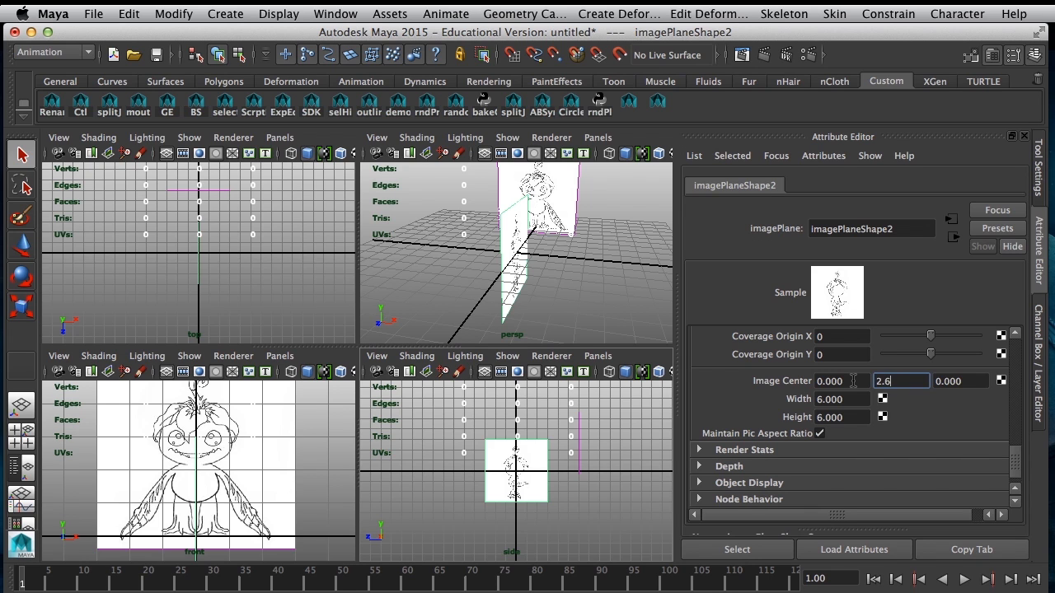
{"action": "key", "text": "Return"}
{"action": "right_click_drag", "start_coordinate": [511, 472], "coordinate": [578, 518], "text": "alt"}
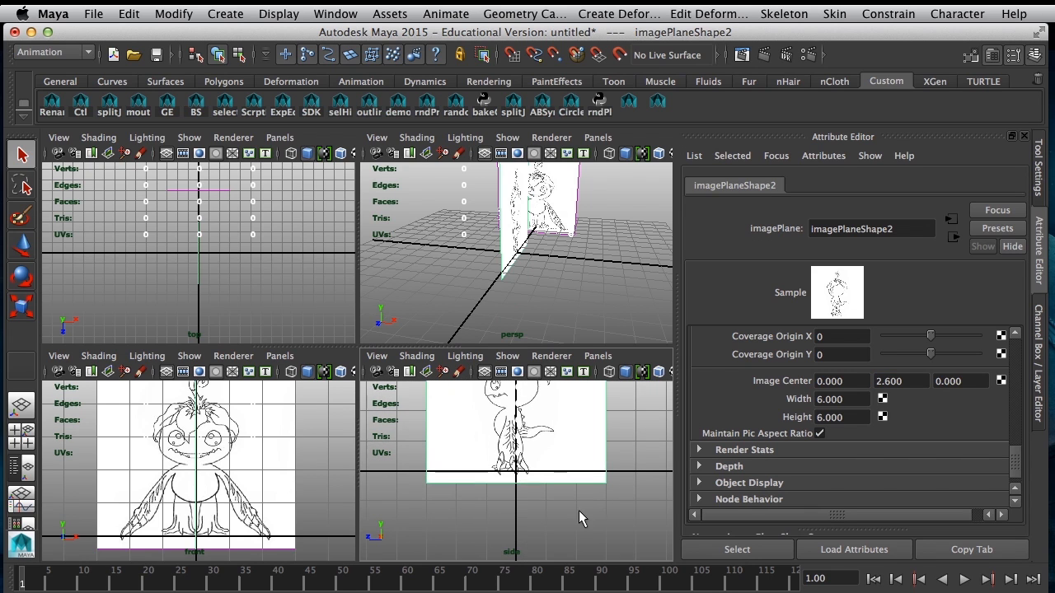
{"action": "middle_click_drag", "start_coordinate": [500, 468], "coordinate": [502, 529], "text": "alt"}
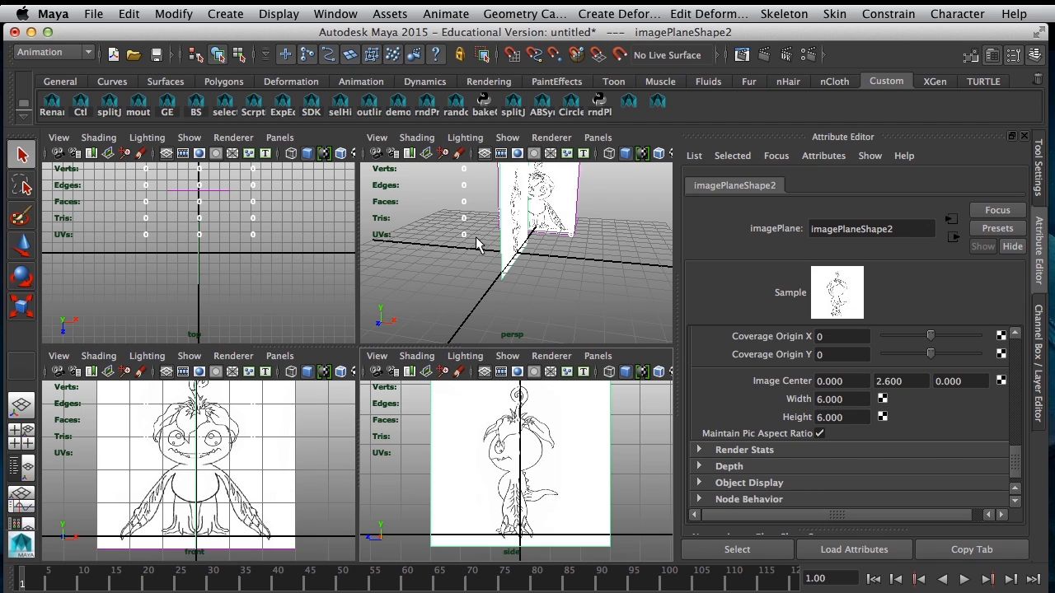
Set the side image plane's Image Center X to -6, moving it away from the origin, and deselect it
{"action": "left_click", "coordinate": [845, 382]}
{"action": "type", "text": "-6"}
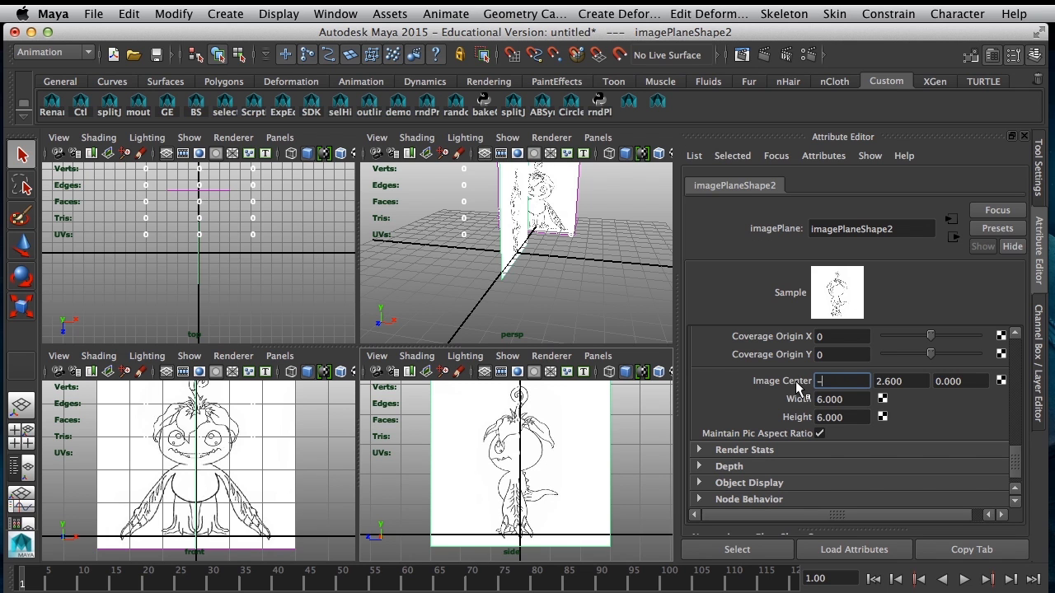
{"action": "key", "text": "Return"}
{"action": "left_click_drag", "start_coordinate": [582, 301], "coordinate": [486, 312], "text": "alt"}
{"action": "left_click", "coordinate": [456, 271]}
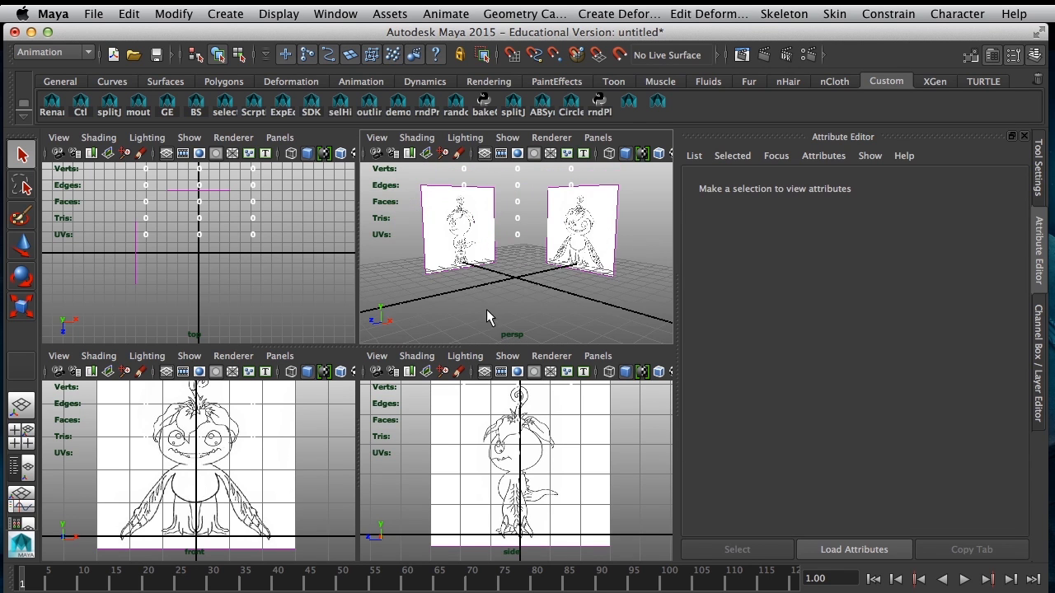
Create a polygon cube at the origin between the two reference images
{"action": "mouse_move", "coordinate": [483, 301]}
{"action": "right_mouse_down", "text": "alt"}
{"action": "mouse_move", "coordinate": [436, 302]}
{"action": "mouse_move", "coordinate": [466, 307]}
{"action": "right_mouse_up", "text": "alt"}
{"action": "middle_click_drag", "start_coordinate": [466, 307], "coordinate": [454, 311], "text": "alt"}
{"action": "left_click_drag", "start_coordinate": [454, 311], "coordinate": [461, 313], "text": "alt"}
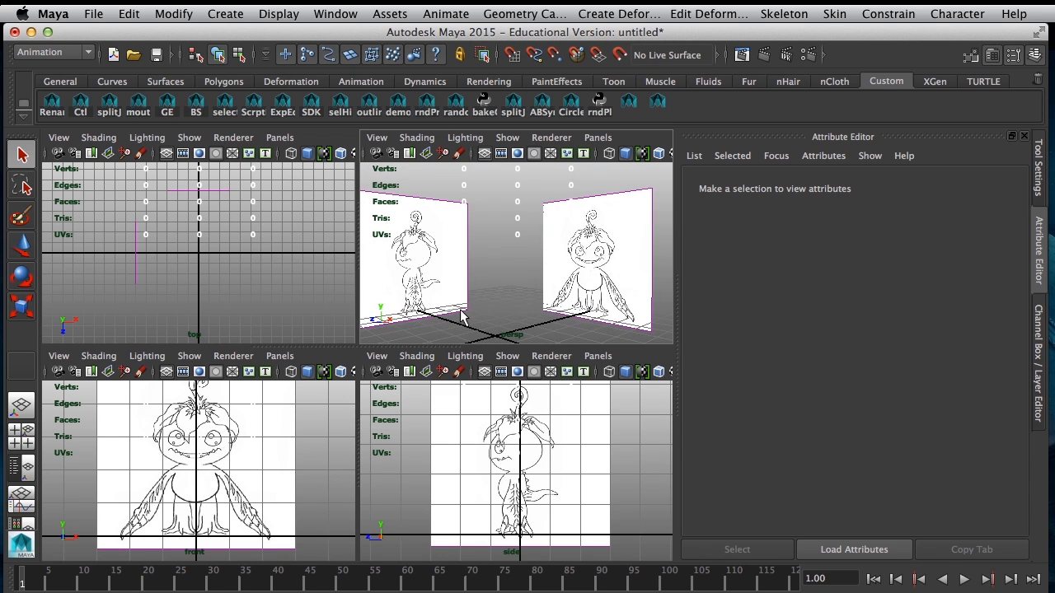
{"action": "middle_click_drag", "start_coordinate": [461, 313], "coordinate": [471, 304], "text": "alt"}
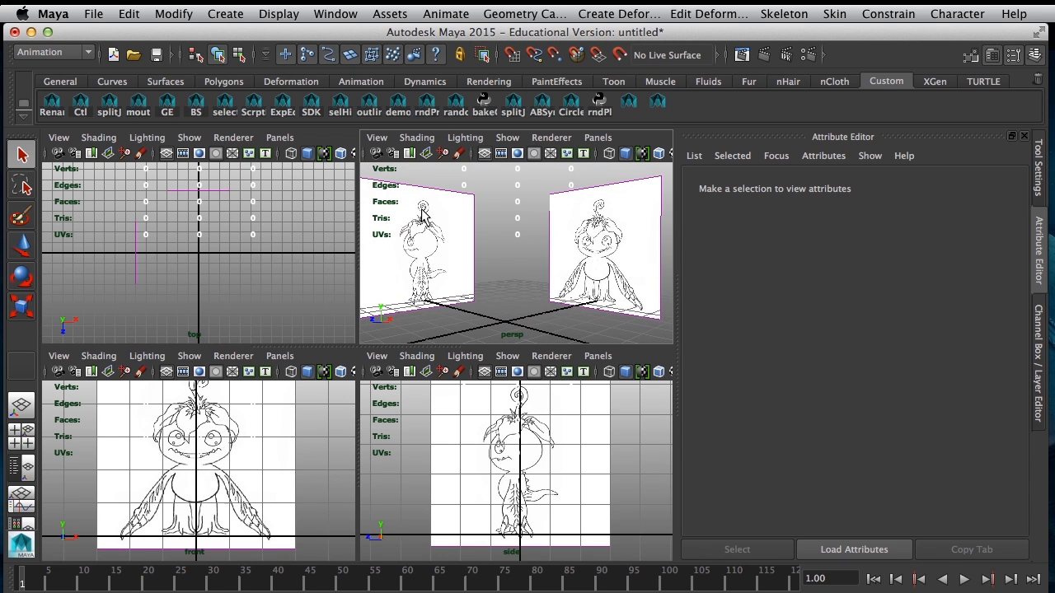
{"action": "left_click", "coordinate": [225, 15]}
{"action": "mouse_move", "coordinate": [238, 58]}
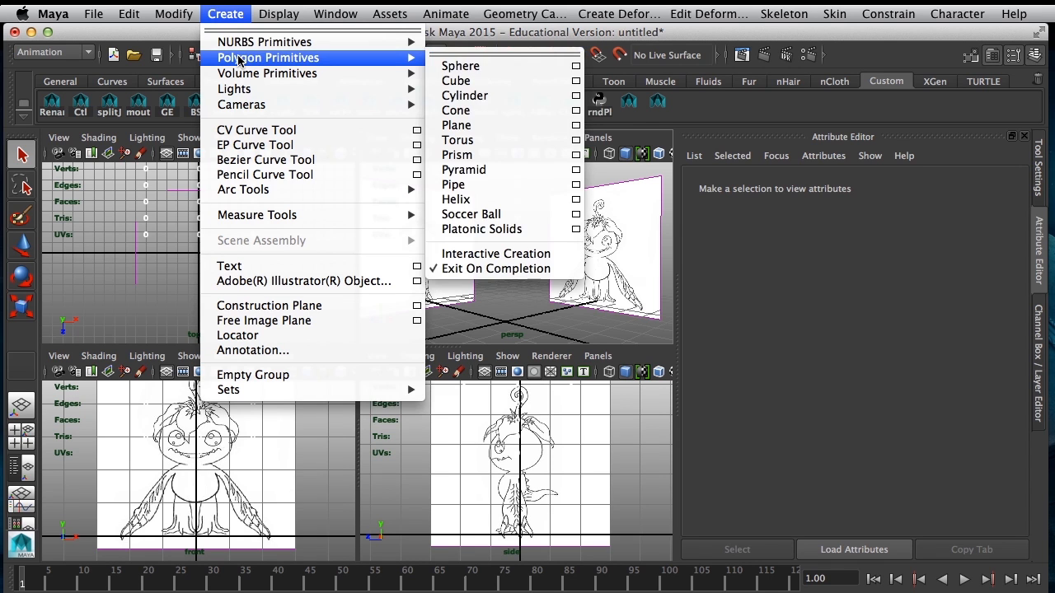
{"action": "left_click", "coordinate": [459, 81]}
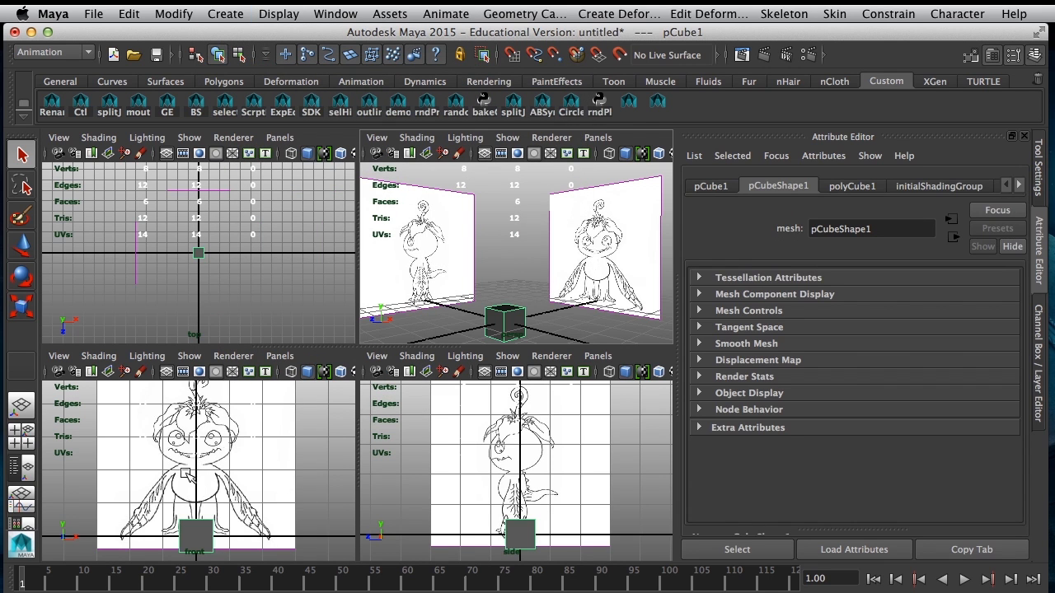
Move the cube up to the character's head and scale it to roughly cover the head in the drawings
{"action": "key", "text": "w"}
{"action": "left_click_drag", "start_coordinate": [194, 465], "coordinate": [192, 354]}
{"action": "left_click_drag", "start_coordinate": [198, 427], "coordinate": [298, 439]}
{"action": "key", "text": "r"}
{"action": "middle_click", "coordinate": [506, 312]}
{"action": "left_click_drag", "start_coordinate": [472, 305], "coordinate": [531, 346], "text": "alt"}
Switch to the Polygons menu set and smooth the head cube with 1 division level, using OpenSubdiv Catmull-Clark
{"action": "left_click", "coordinate": [77, 54]}
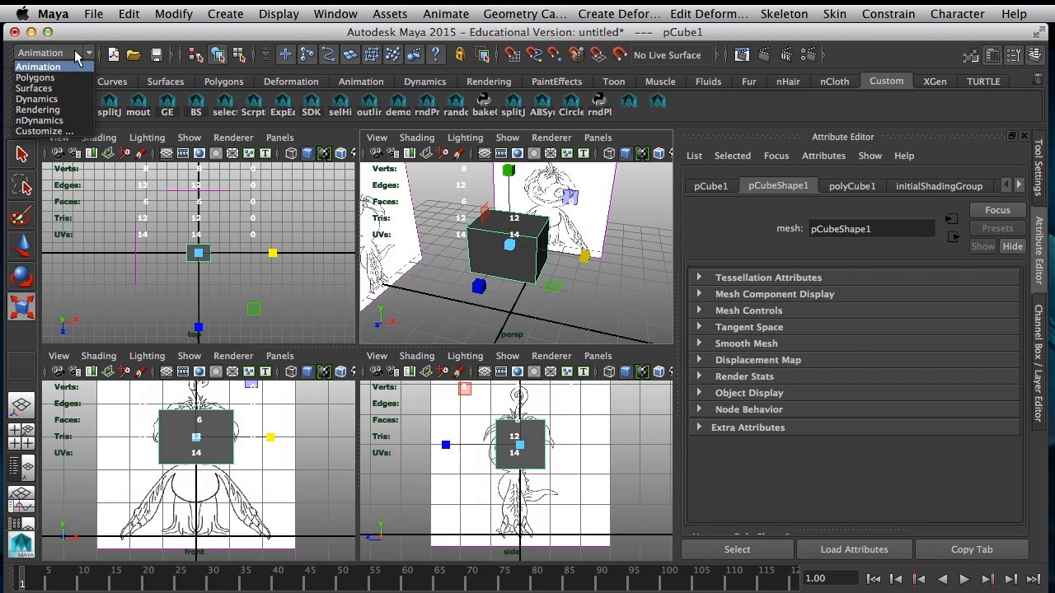
{"action": "left_click", "coordinate": [37, 78]}
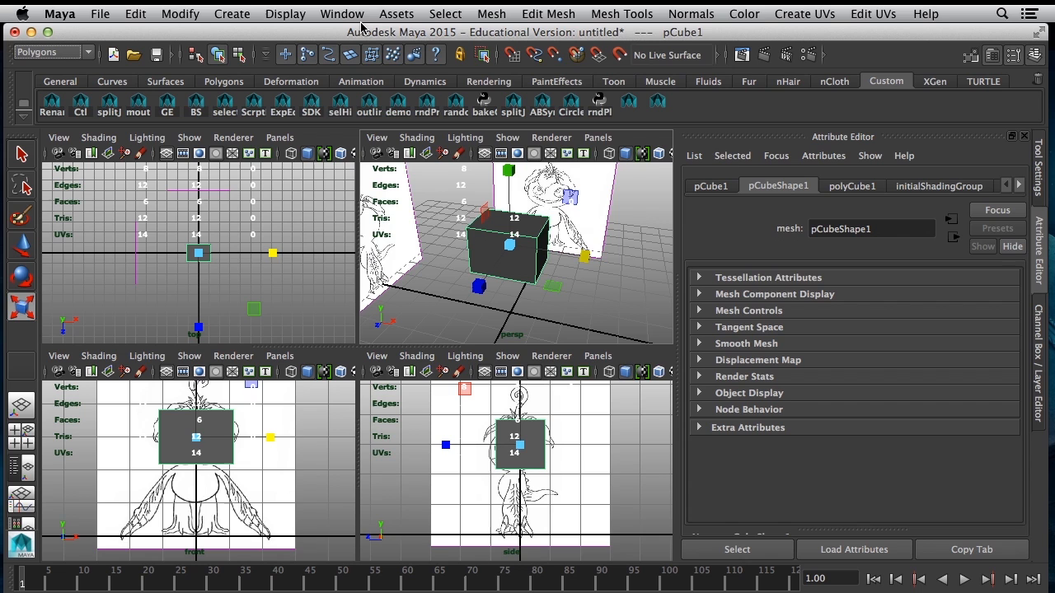
{"action": "left_click", "coordinate": [492, 15]}
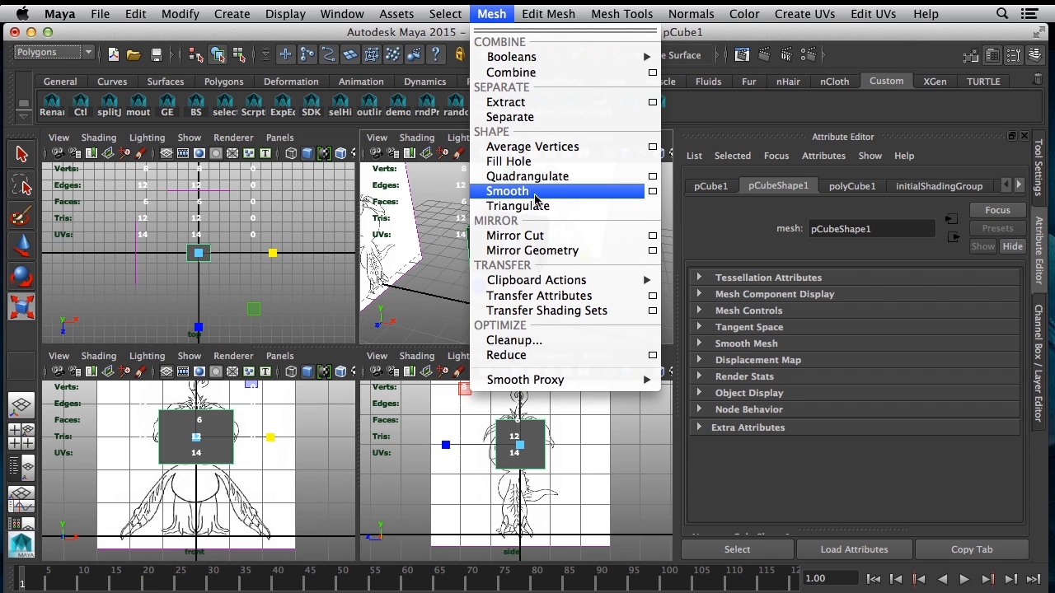
{"action": "left_click", "coordinate": [652, 191]}
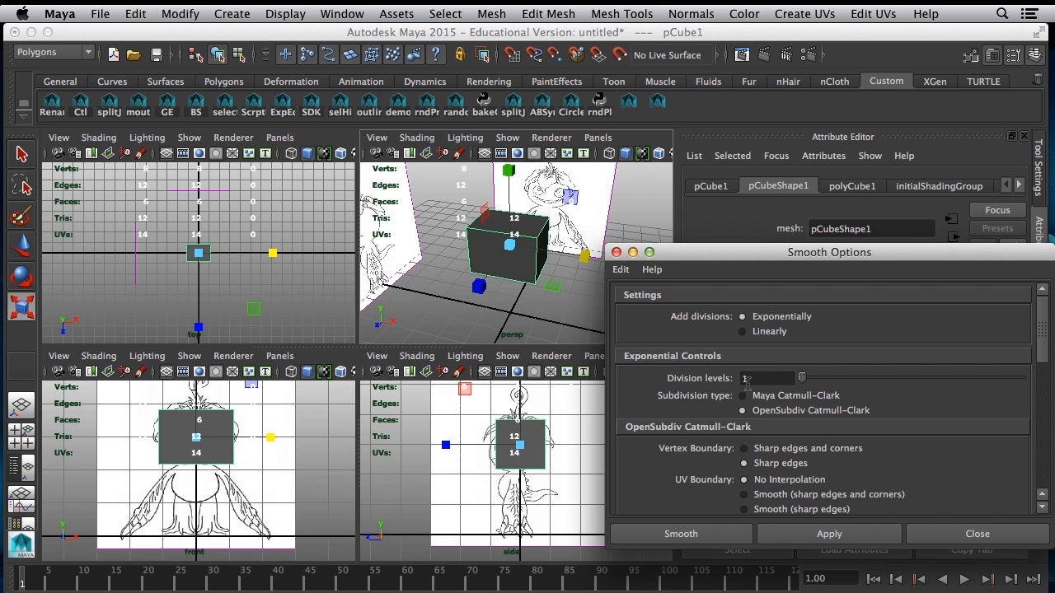
{"action": "left_click", "coordinate": [718, 534]}
Move the smoothed head slightly down and forward and scale its depth to match the head in the side drawing
{"action": "left_click", "coordinate": [524, 258]}
{"action": "left_click", "coordinate": [524, 258]}
{"action": "left_click_drag", "start_coordinate": [524, 258], "coordinate": [619, 288], "text": "alt"}
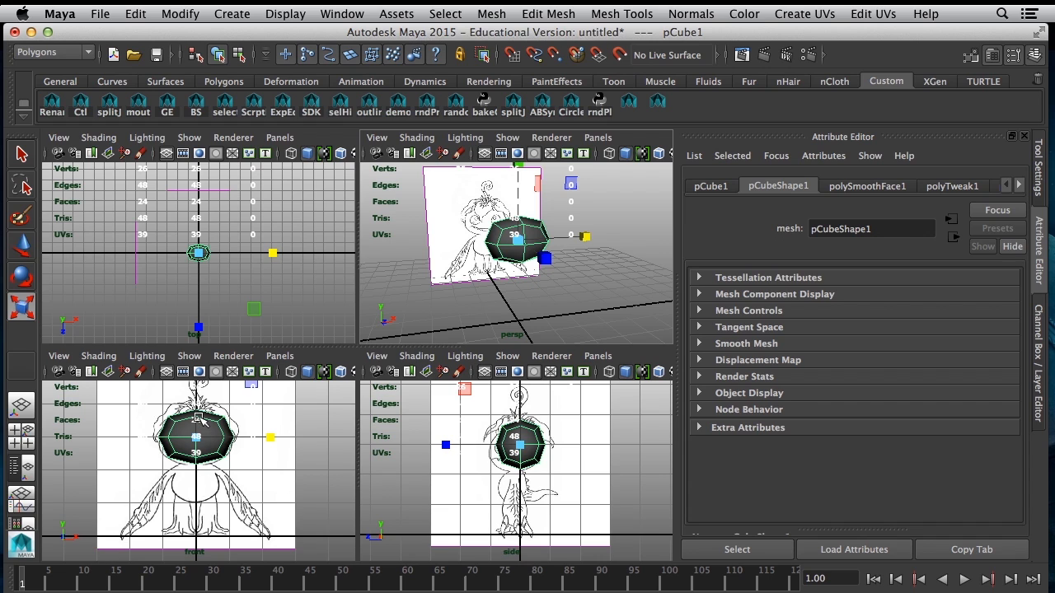
{"action": "key", "text": "w"}
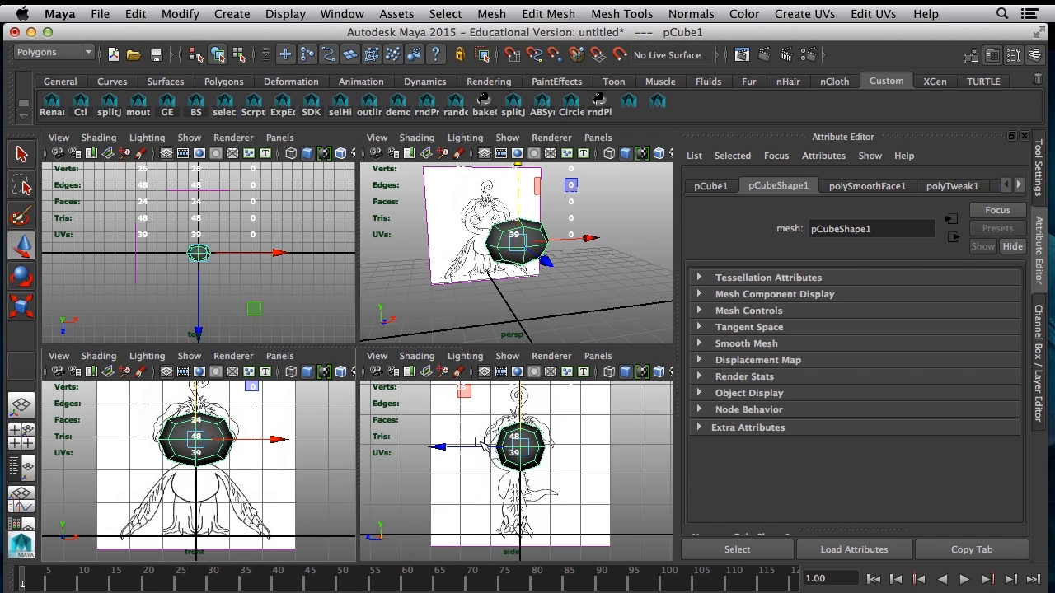
{"action": "left_click", "coordinate": [519, 413]}
{"action": "left_click_drag", "start_coordinate": [438, 446], "coordinate": [431, 450]}
{"action": "key", "text": "r"}
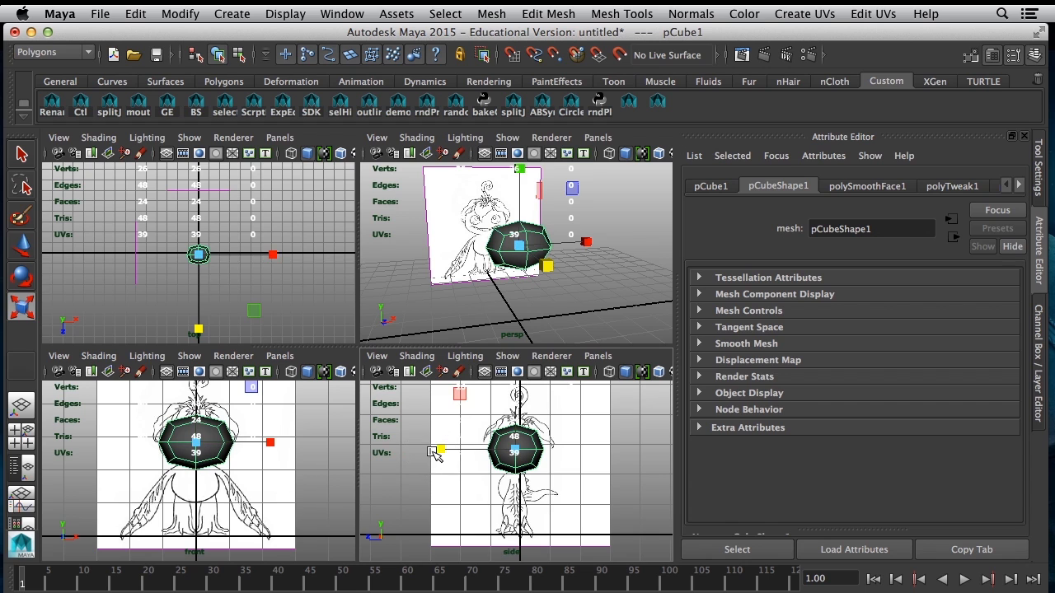
{"action": "left_click", "coordinate": [559, 324]}
{"action": "left_click", "coordinate": [531, 262]}
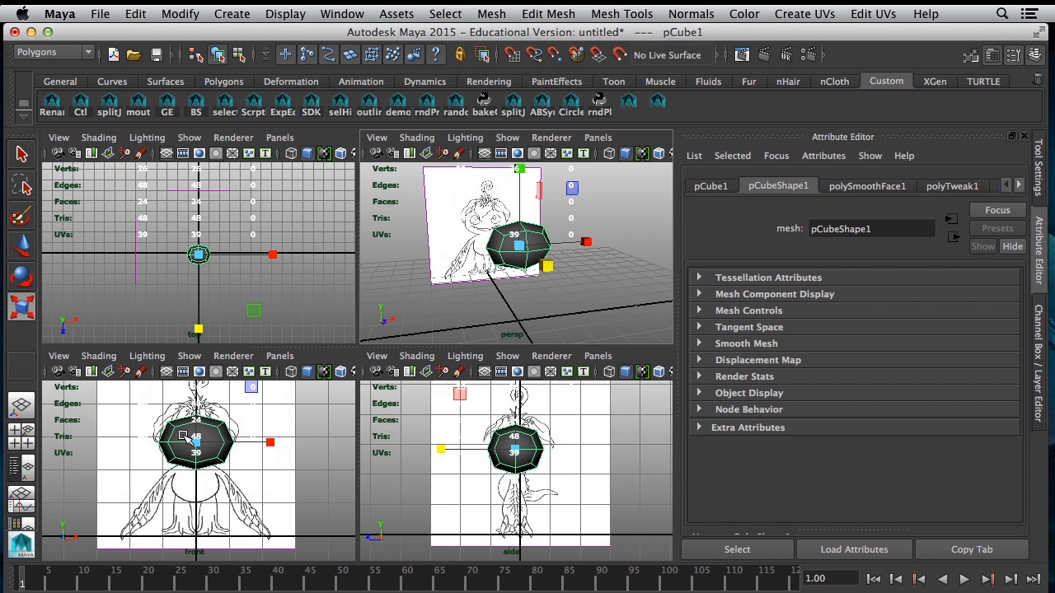
{"action": "left_click_drag", "start_coordinate": [517, 304], "coordinate": [491, 301], "text": "alt"}
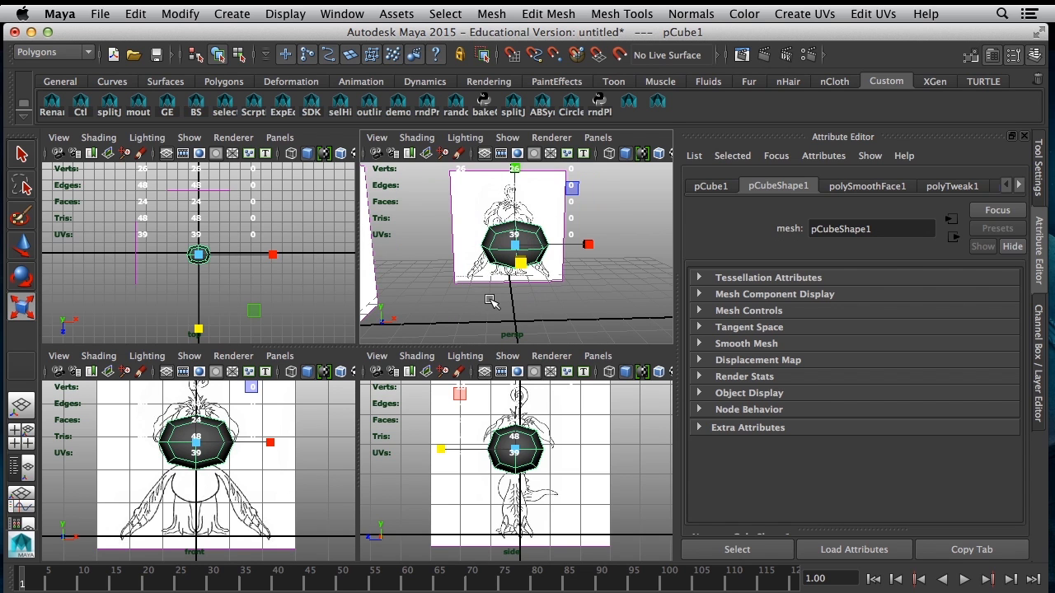
Duplicate the head shape, move the copy down onto the character's torso, and scale it down uniformly to fit
{"action": "key", "text": "super+d"}
{"action": "key", "text": "w"}
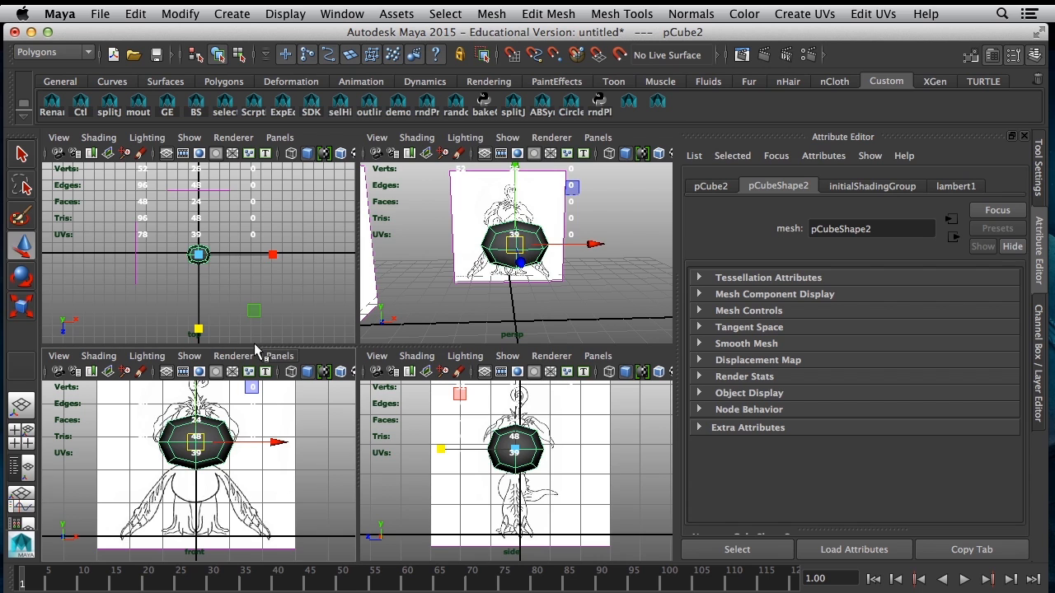
{"action": "left_click_drag", "start_coordinate": [197, 391], "coordinate": [196, 437]}
{"action": "key", "text": "r"}
{"action": "left_click_drag", "start_coordinate": [196, 485], "coordinate": [174, 486]}
{"action": "key", "text": "w"}
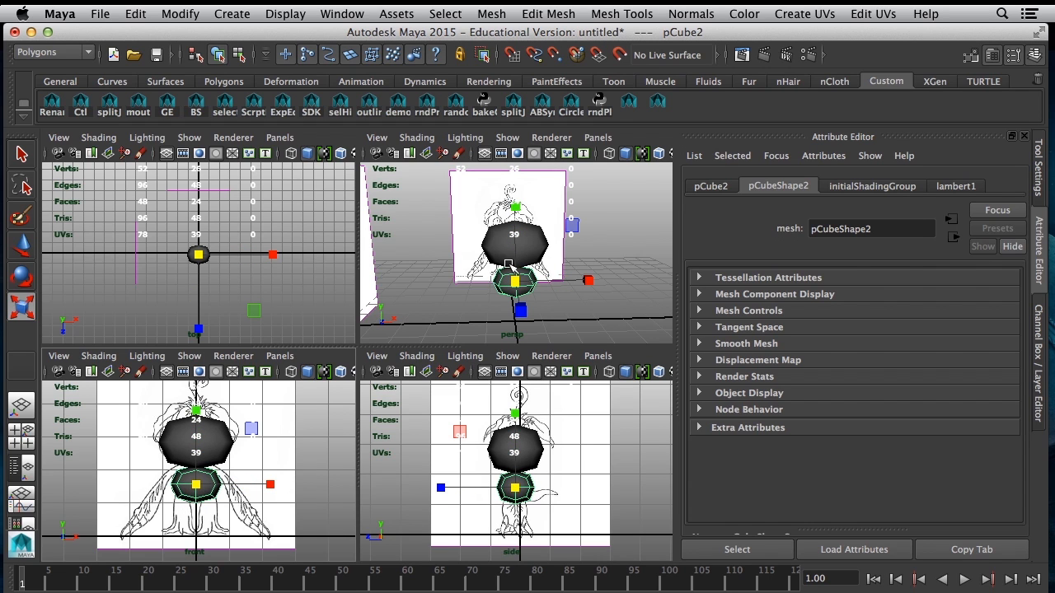
Preview the head and body shapes with smooth mesh display, switch back to the unsmoothed display, and deselect them
{"action": "left_click", "coordinate": [568, 301]}
{"action": "left_click_drag", "start_coordinate": [568, 301], "coordinate": [513, 280], "text": "alt"}
{"action": "left_click", "coordinate": [511, 280]}
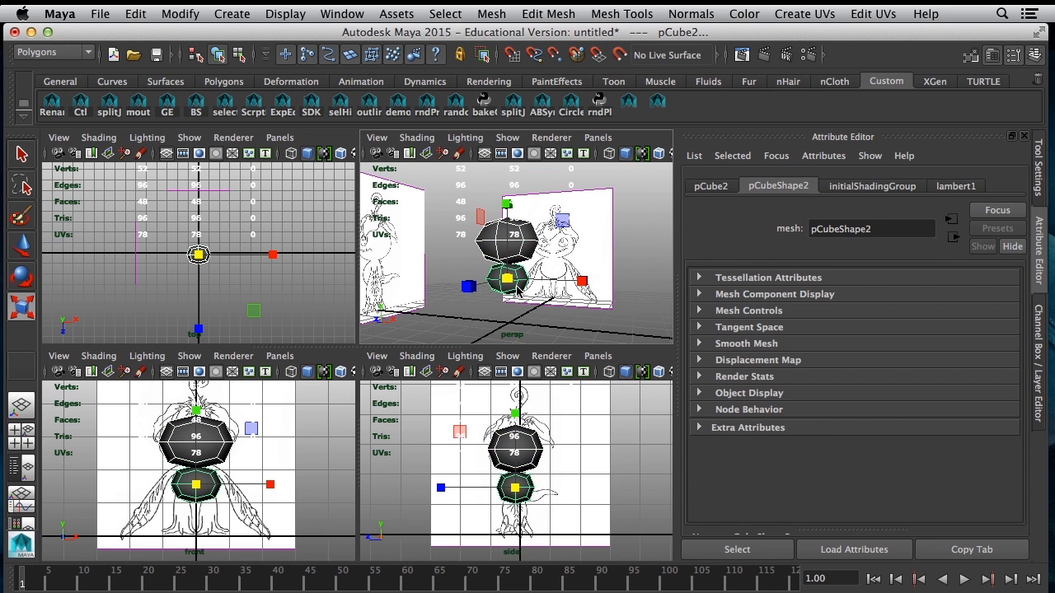
{"action": "key", "text": "3"}
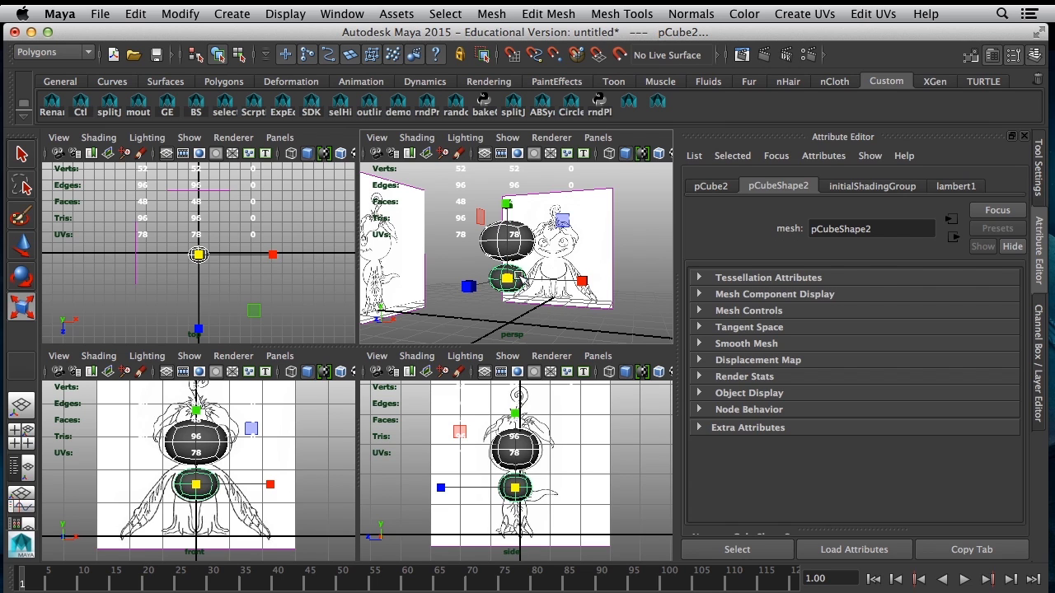
{"action": "key", "text": "1"}
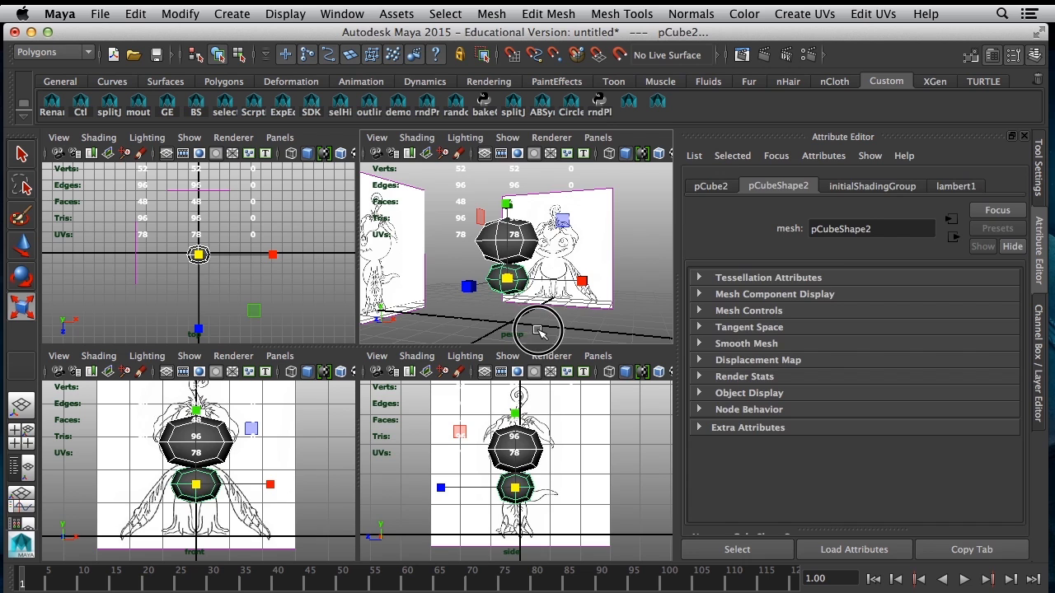
{"action": "left_click", "coordinate": [534, 317]}
Turn on Wireframe on Shaded in the perspective view and select the body shape
{"action": "left_click", "coordinate": [509, 239]}
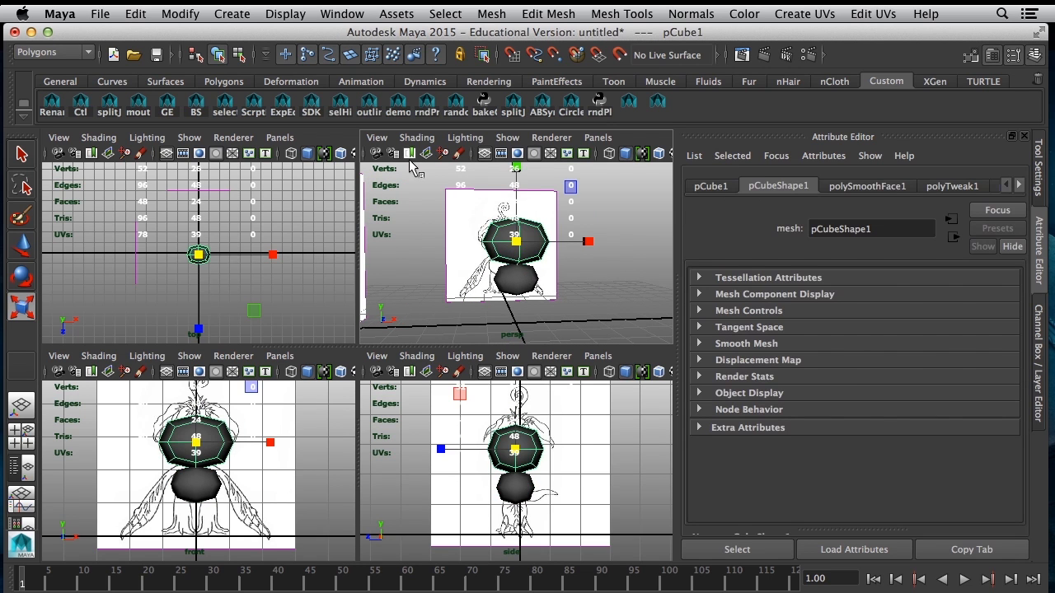
{"action": "left_click", "coordinate": [416, 138]}
{"action": "left_click", "coordinate": [449, 288]}
{"action": "mouse_move", "coordinate": [532, 274]}
{"action": "left_mouse_down", "text": "alt"}
{"action": "mouse_move", "coordinate": [483, 294]}
{"action": "mouse_move", "coordinate": [547, 305]}
{"action": "mouse_move", "coordinate": [407, 299]}
{"action": "mouse_move", "coordinate": [447, 239]}
{"action": "mouse_move", "coordinate": [475, 288]}
{"action": "mouse_move", "coordinate": [560, 301]}
{"action": "mouse_move", "coordinate": [534, 244]}
{"action": "left_mouse_up", "text": "alt"}
{"action": "left_click", "coordinate": [491, 316]}
{"action": "left_click", "coordinate": [498, 280]}
{"action": "middle_click_drag", "start_coordinate": [525, 326], "coordinate": [515, 289], "text": "alt"}
{"action": "scroll", "coordinate": [515, 288], "scroll_direction": "down", "scroll_amount": 3}
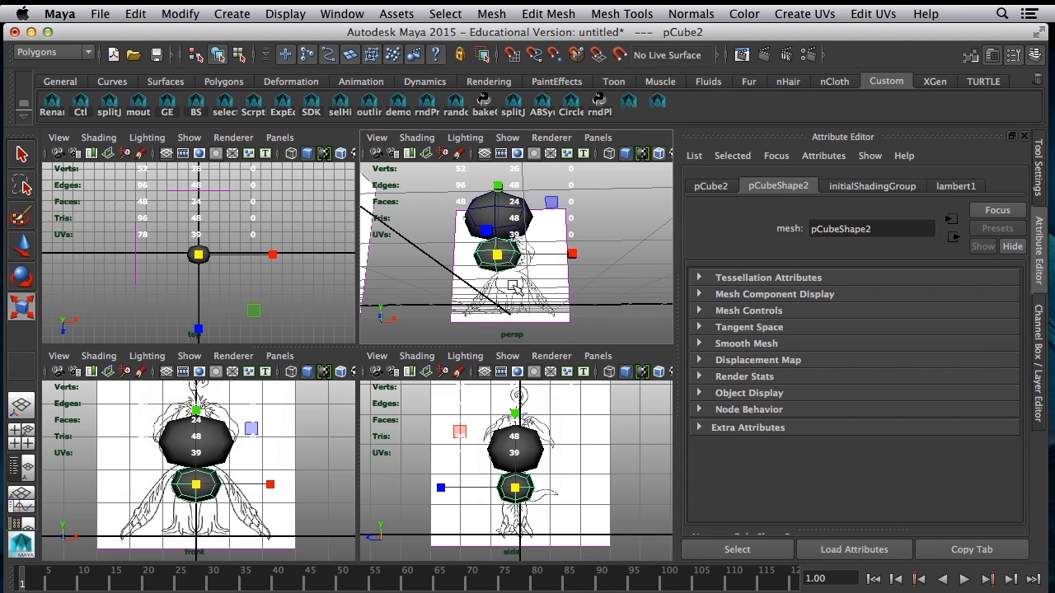
{"action": "mouse_move", "coordinate": [509, 283]}
{"action": "left_mouse_down", "text": "alt"}
{"action": "mouse_move", "coordinate": [500, 297]}
{"action": "mouse_move", "coordinate": [514, 269]}
{"action": "left_mouse_up", "text": "alt"}
Create a polygon cylinder with radius 1, height 2, 8 axis divisions, 2 height divisions and 1 cap division
{"action": "left_click", "coordinate": [234, 15]}
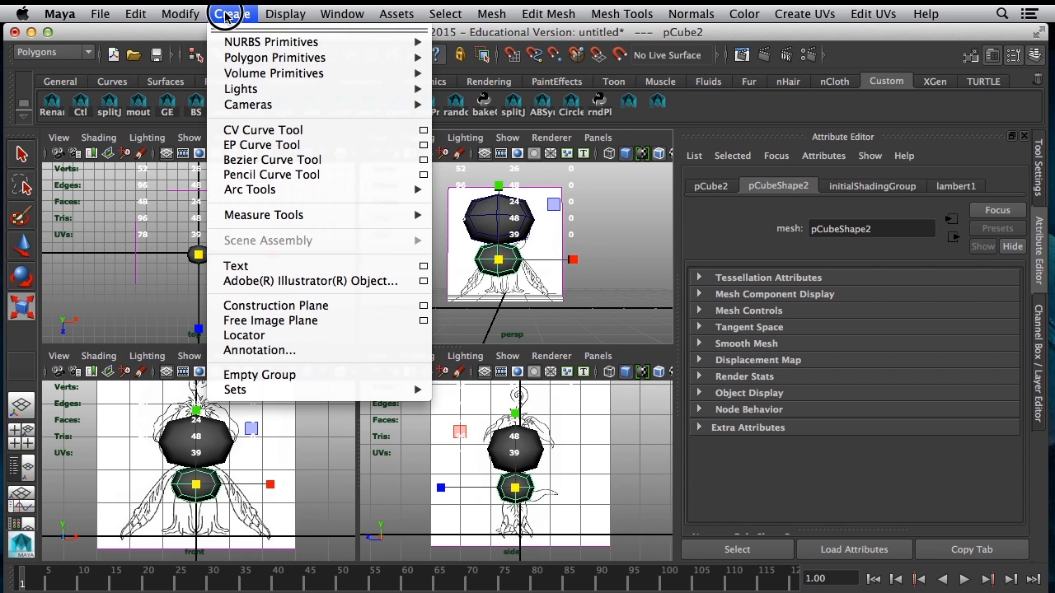
{"action": "mouse_move", "coordinate": [239, 60]}
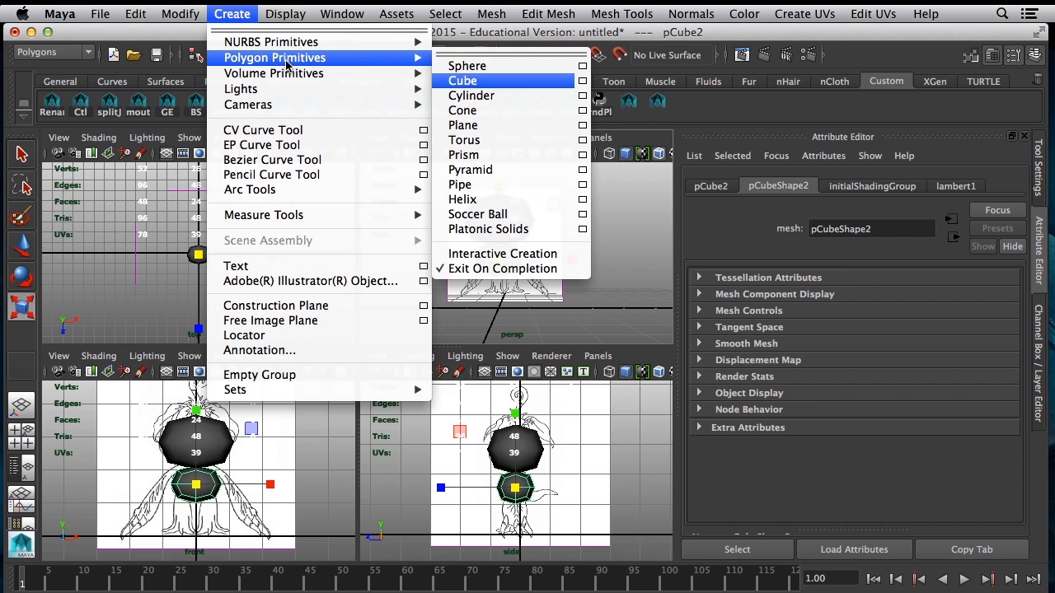
{"action": "left_click", "coordinate": [582, 96]}
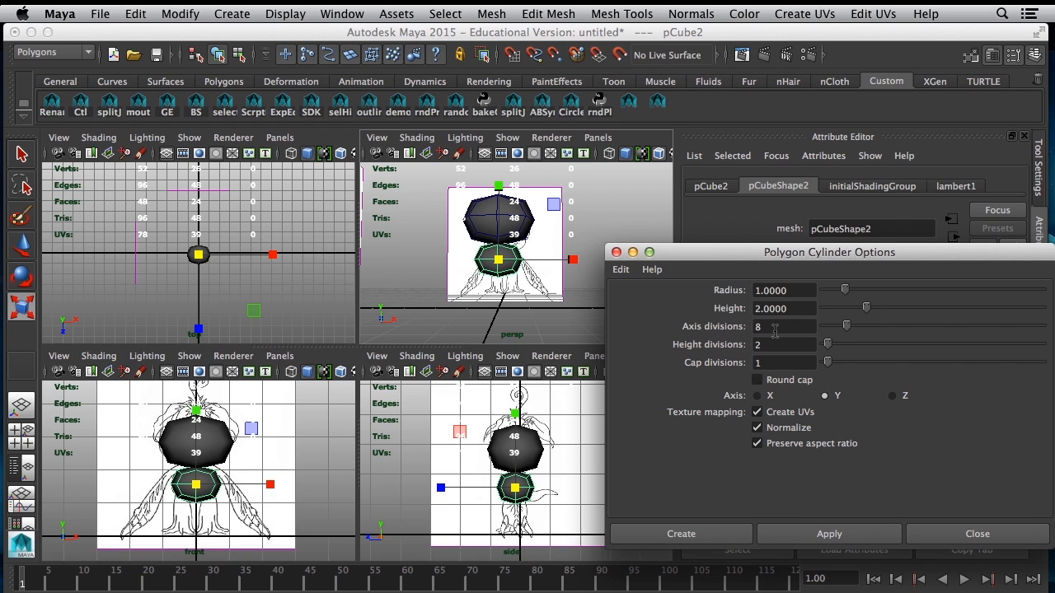
{"action": "left_click_drag", "start_coordinate": [720, 257], "coordinate": [681, 189]}
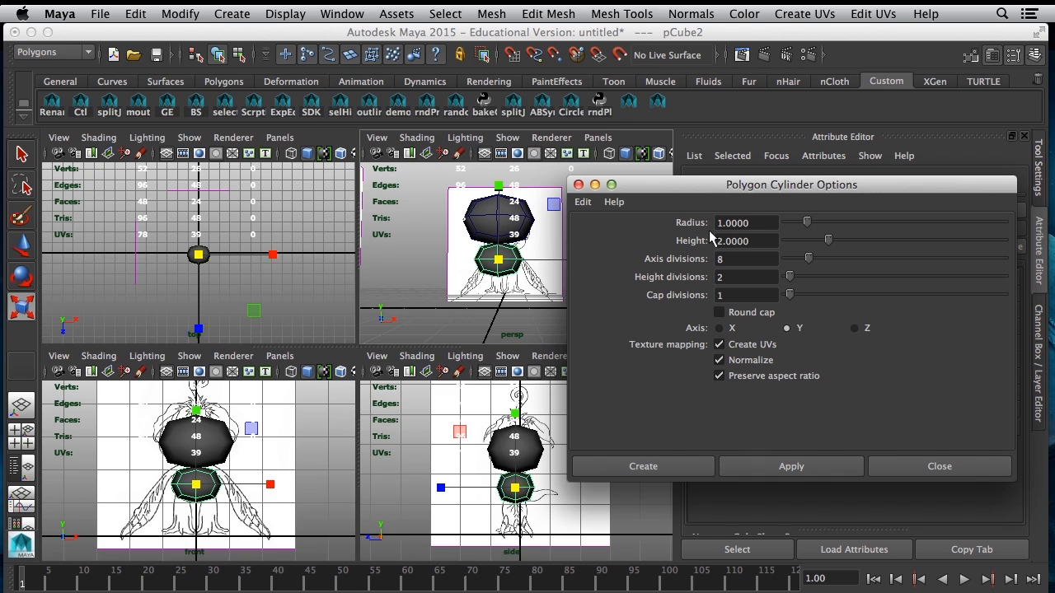
{"action": "left_click", "coordinate": [684, 464]}
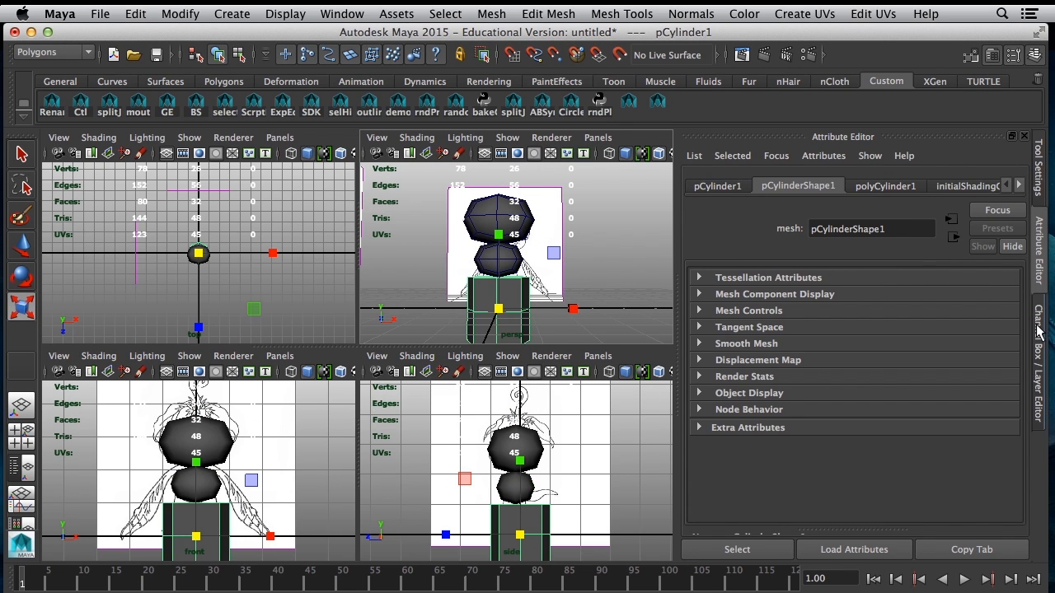
Scale the cylinder down uniformly, move it onto the character's left leg in the front drawing, and stretch its height
{"action": "left_click_drag", "start_coordinate": [499, 309], "coordinate": [465, 309]}
{"action": "key", "text": "w"}
{"action": "left_click_drag", "start_coordinate": [196, 536], "coordinate": [206, 524]}
{"action": "key", "text": "r"}
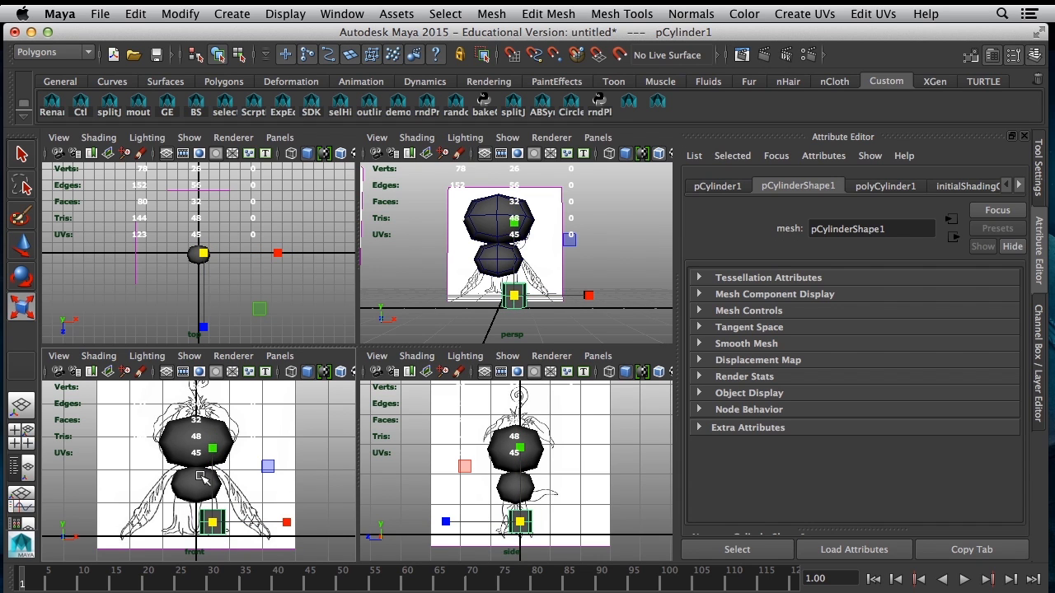
{"action": "left_click_drag", "start_coordinate": [212, 448], "coordinate": [210, 395]}
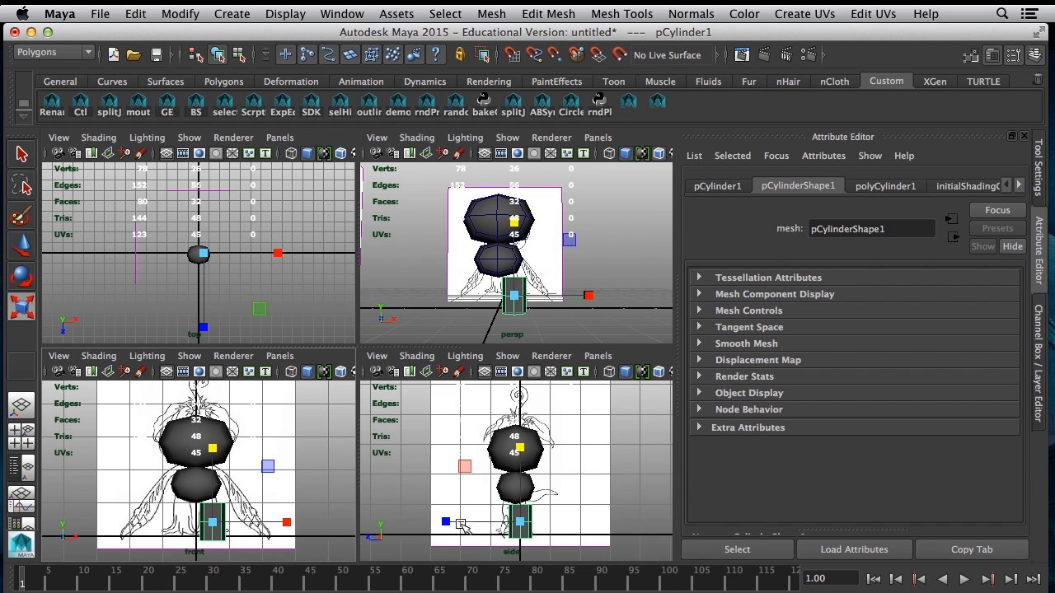
Move the leg cylinder up, scale it down slightly, and align it with the leg in the front and side drawings
{"action": "key", "text": "w"}
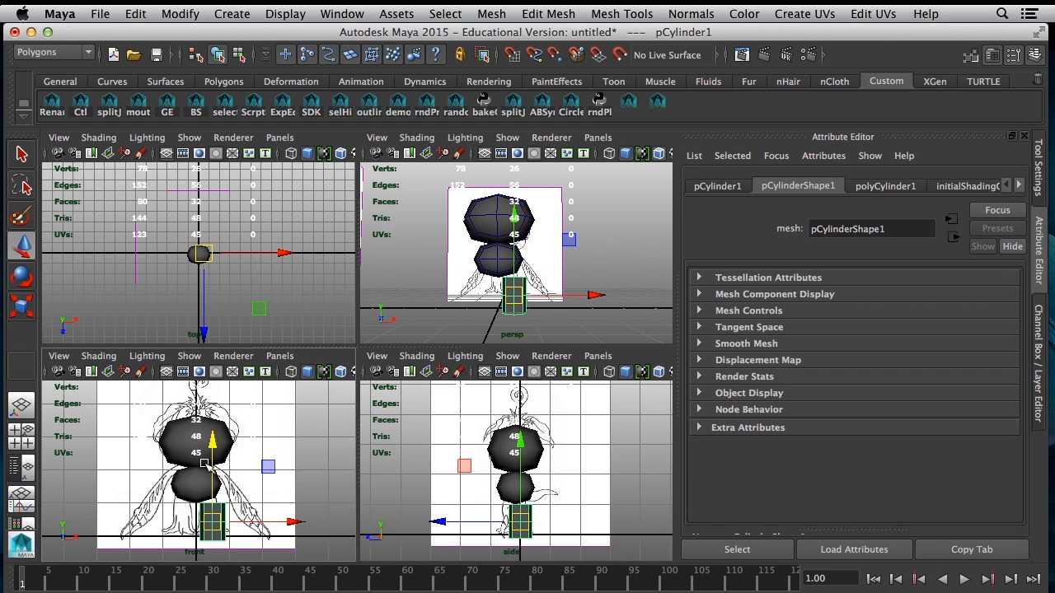
{"action": "key", "text": "ctrl+t"}
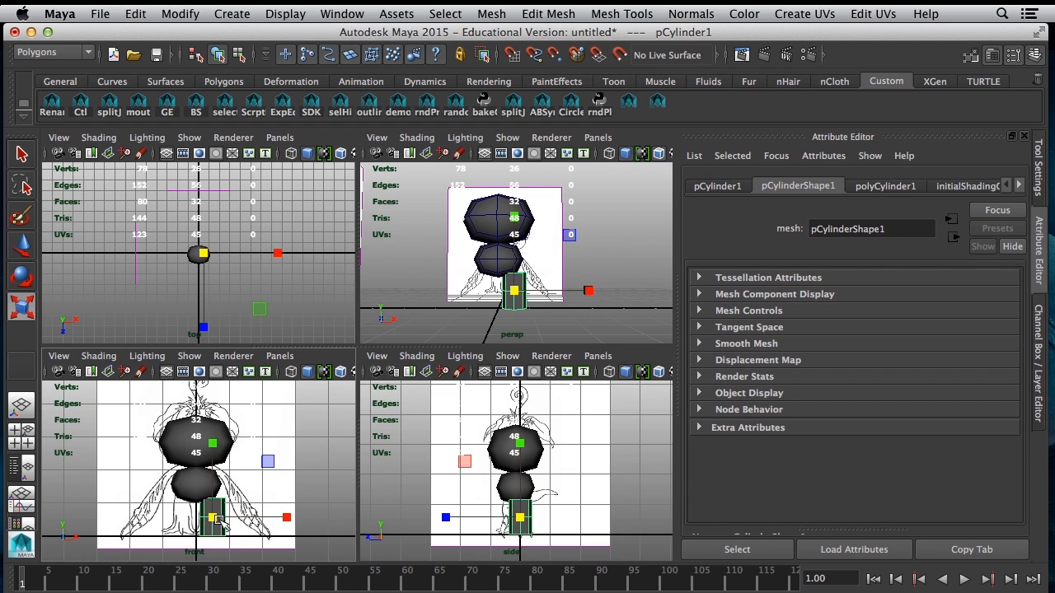
{"action": "left_click_drag", "start_coordinate": [212, 519], "coordinate": [211, 519]}
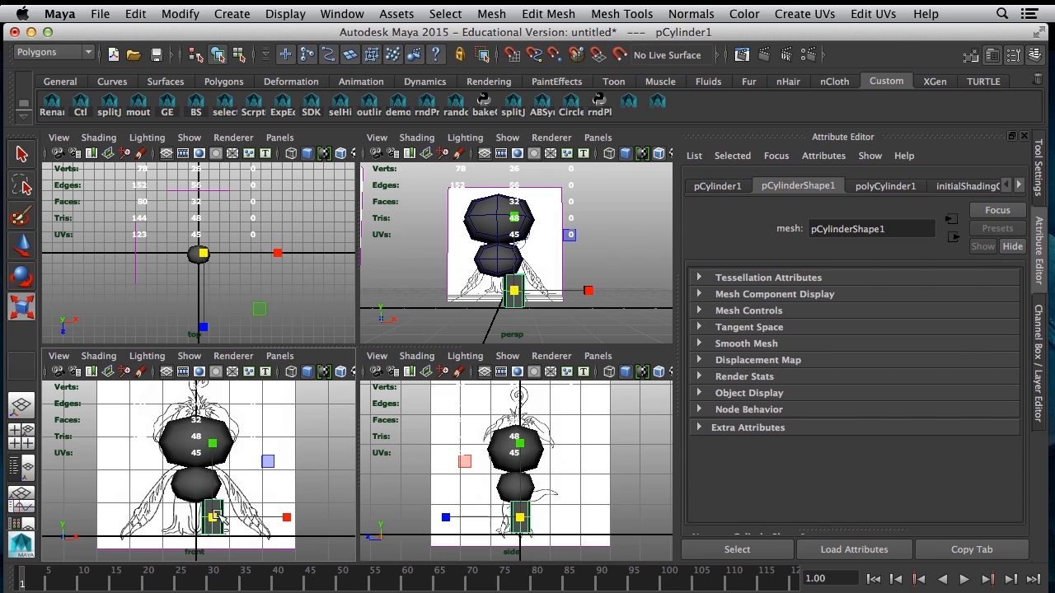
{"action": "key", "text": "w"}
{"action": "left_click_drag", "start_coordinate": [213, 440], "coordinate": [214, 443]}
{"action": "left_click_drag", "start_coordinate": [291, 522], "coordinate": [288, 521]}
{"action": "mouse_move", "coordinate": [439, 518]}
{"action": "left_mouse_down"}
{"action": "mouse_move", "coordinate": [419, 514]}
{"action": "mouse_move", "coordinate": [439, 518]}
{"action": "left_mouse_up"}
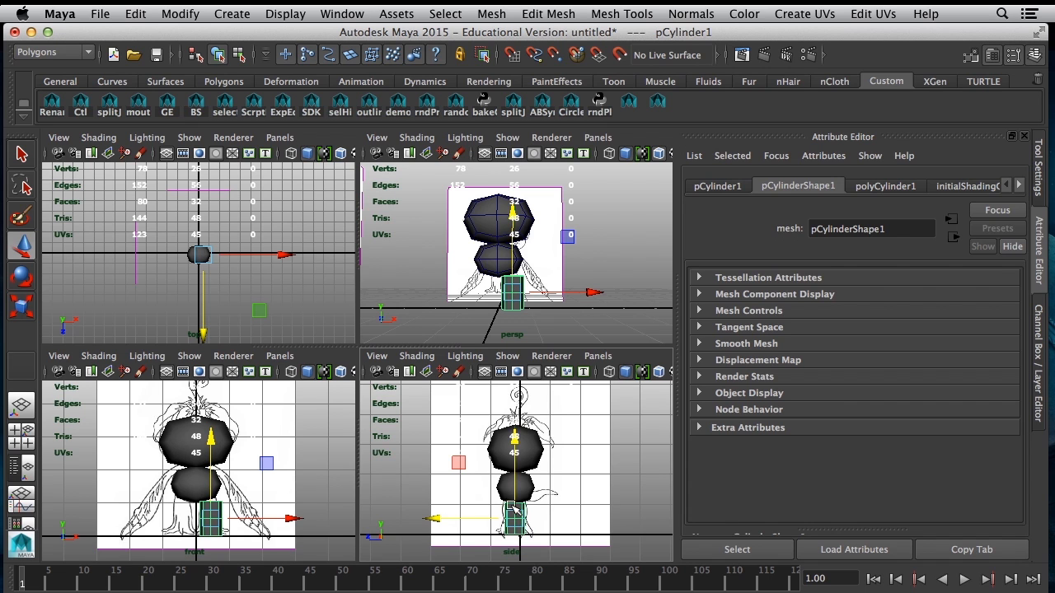
Turn on Wireframe on Shaded and X-Ray shading in the side view
{"action": "scroll", "coordinate": [495, 495], "scroll_direction": "up", "scroll_amount": 2}
{"action": "left_click", "coordinate": [417, 356]}
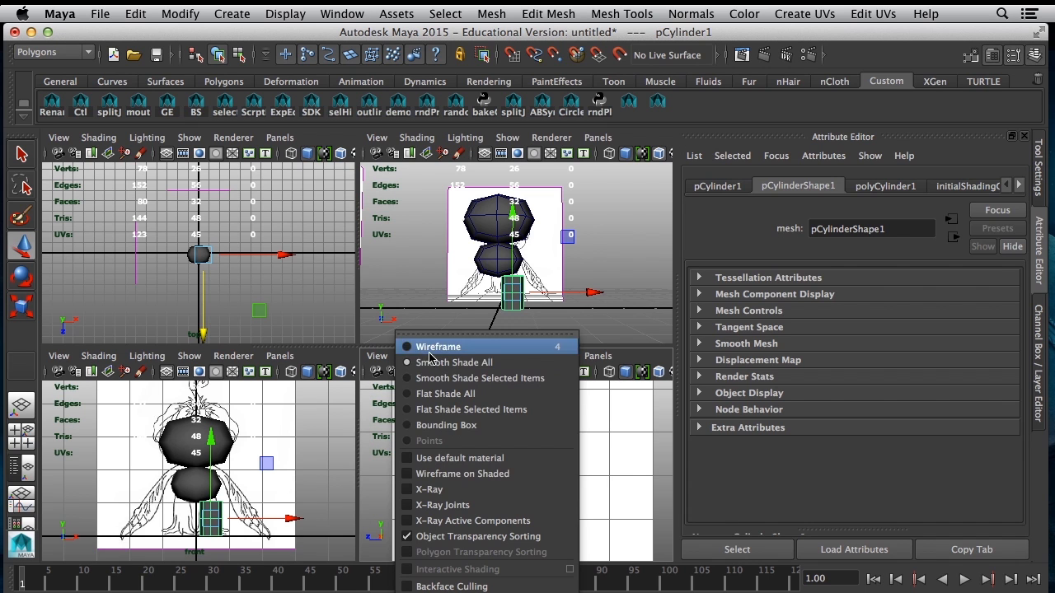
{"action": "left_click", "coordinate": [463, 473]}
{"action": "left_click", "coordinate": [426, 356]}
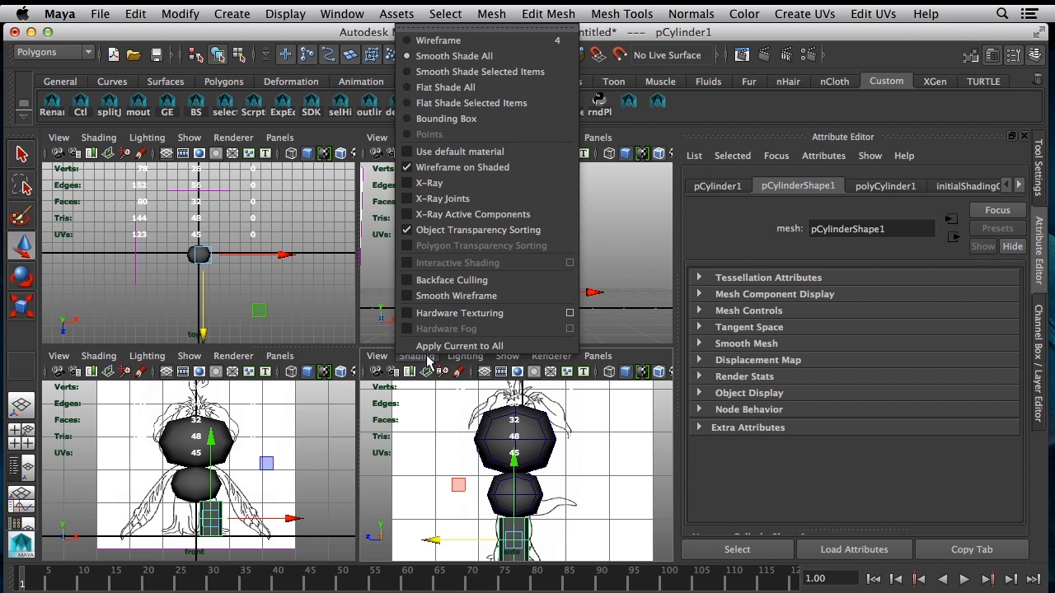
{"action": "left_click", "coordinate": [410, 408]}
{"action": "left_click", "coordinate": [417, 356]}
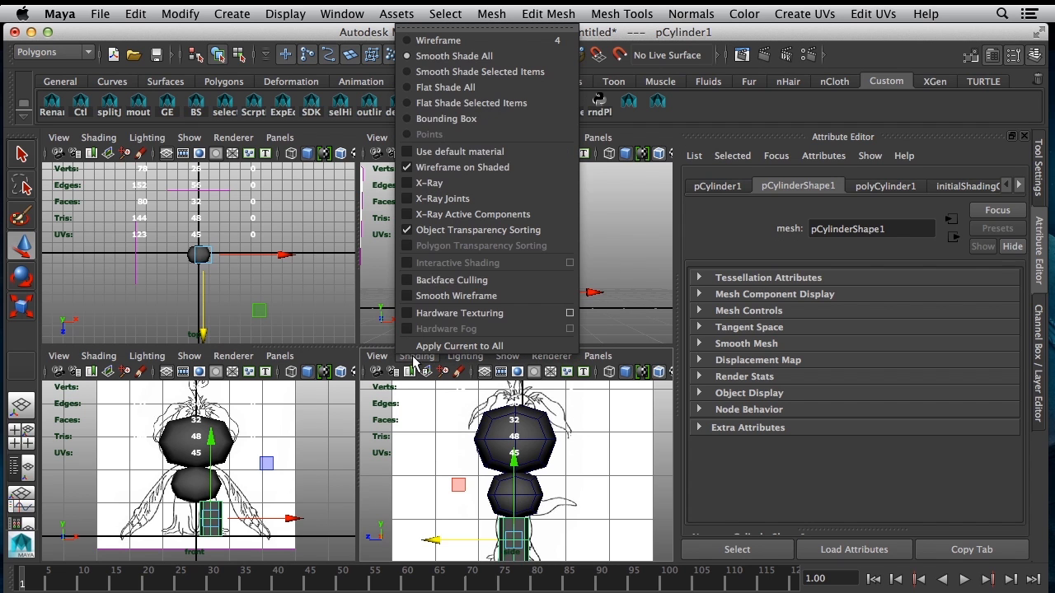
{"action": "left_click", "coordinate": [440, 183]}
{"action": "scroll", "coordinate": [454, 455], "scroll_direction": "up", "scroll_amount": 2}
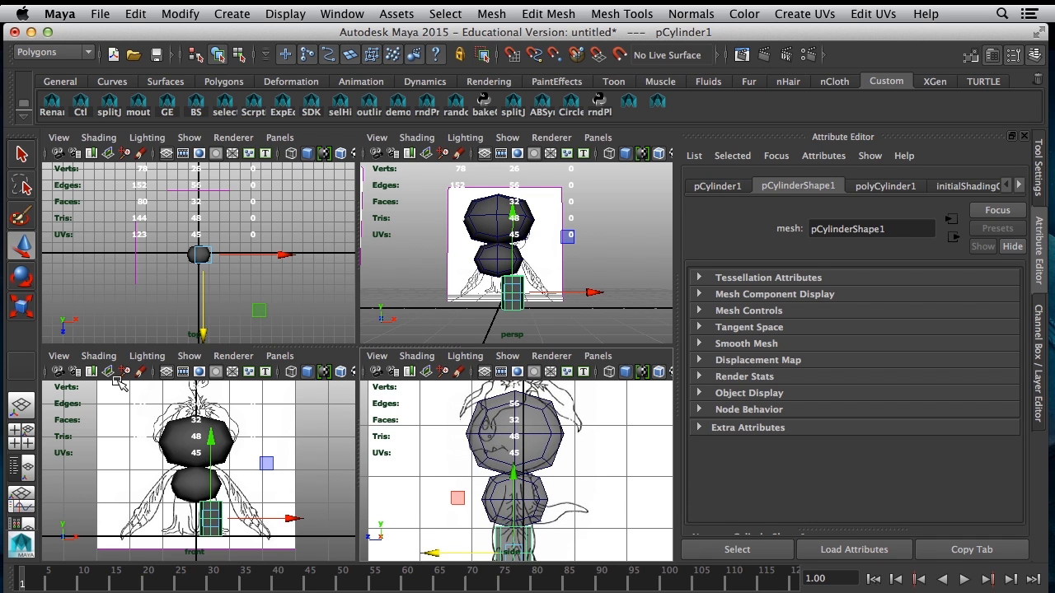
Turn on X-Ray shading in the front view so the leg drawing shows through the cylinder
{"action": "left_click", "coordinate": [100, 356]}
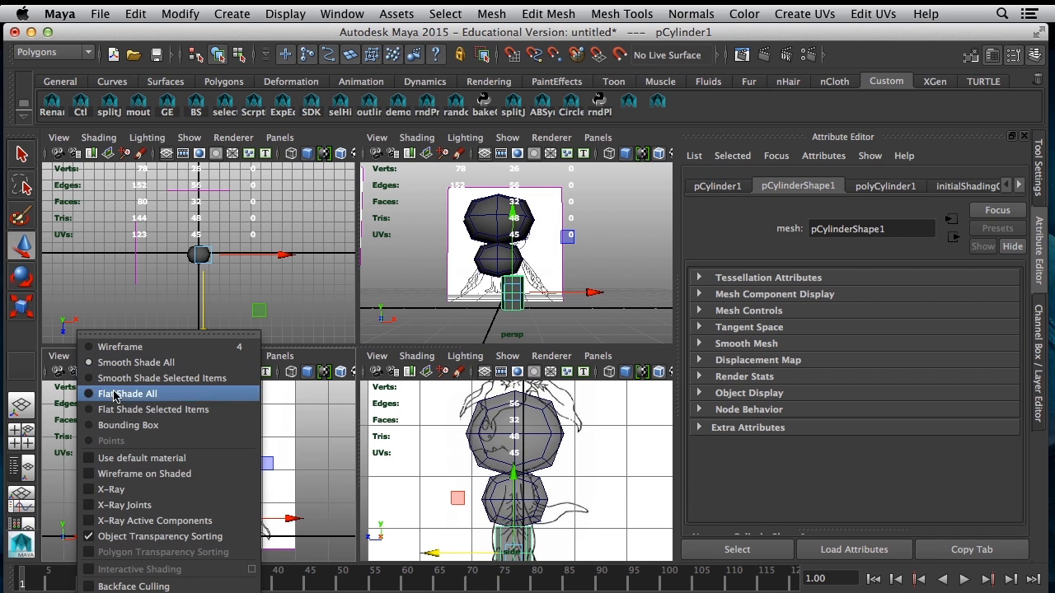
{"action": "left_click", "coordinate": [139, 493]}
{"action": "scroll", "coordinate": [184, 495], "scroll_direction": "up", "scroll_amount": 5}
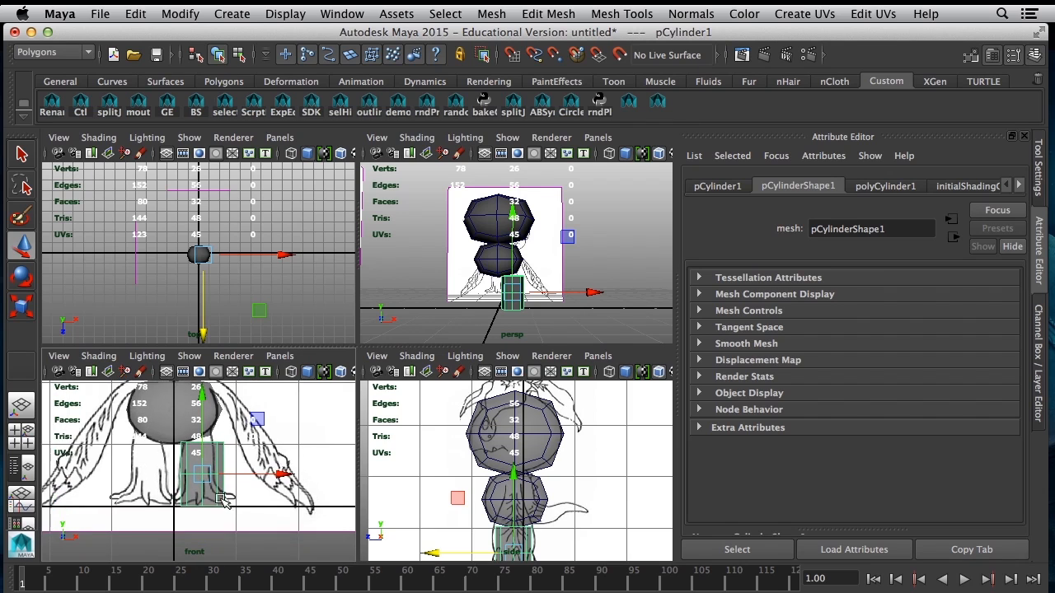
Adjust the cylinder sideways to line it up with the character's left leg in the front drawing
{"action": "scroll", "coordinate": [221, 500], "scroll_direction": "up", "scroll_amount": 1}
{"action": "middle_click_drag", "start_coordinate": [494, 529], "coordinate": [473, 457], "text": "alt"}
{"action": "scroll", "coordinate": [478, 456], "scroll_direction": "up", "scroll_amount": 1}
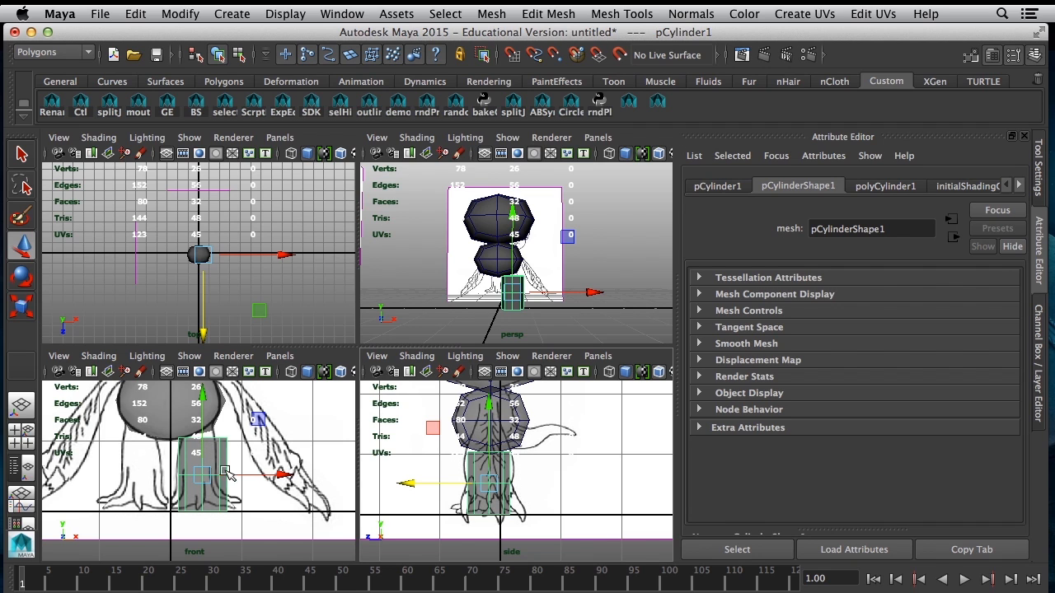
{"action": "left_click_drag", "start_coordinate": [284, 480], "coordinate": [281, 476]}
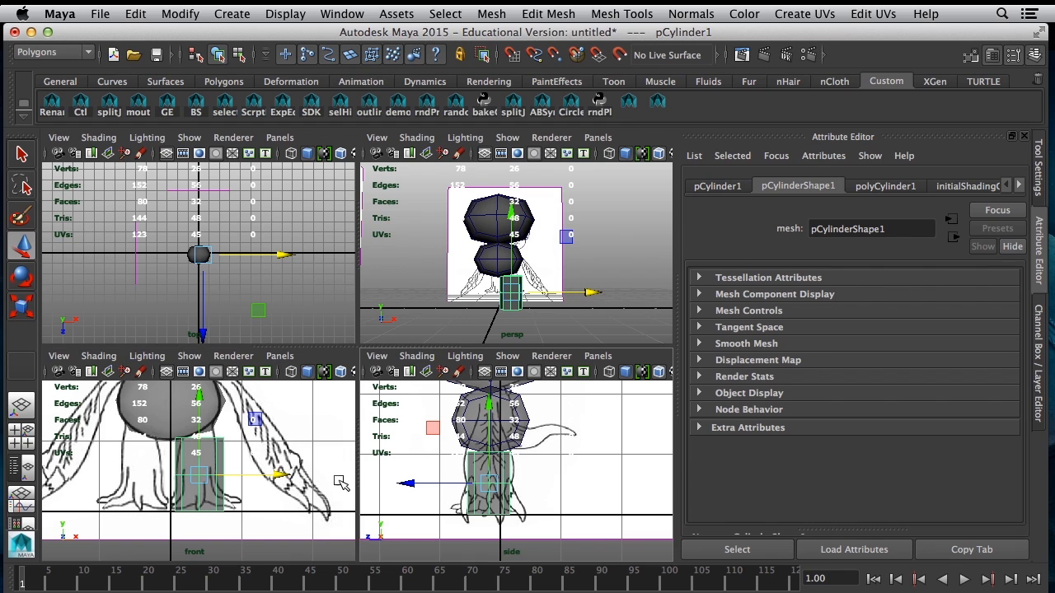
{"action": "middle_click_drag", "start_coordinate": [472, 285], "coordinate": [448, 312], "text": "alt"}
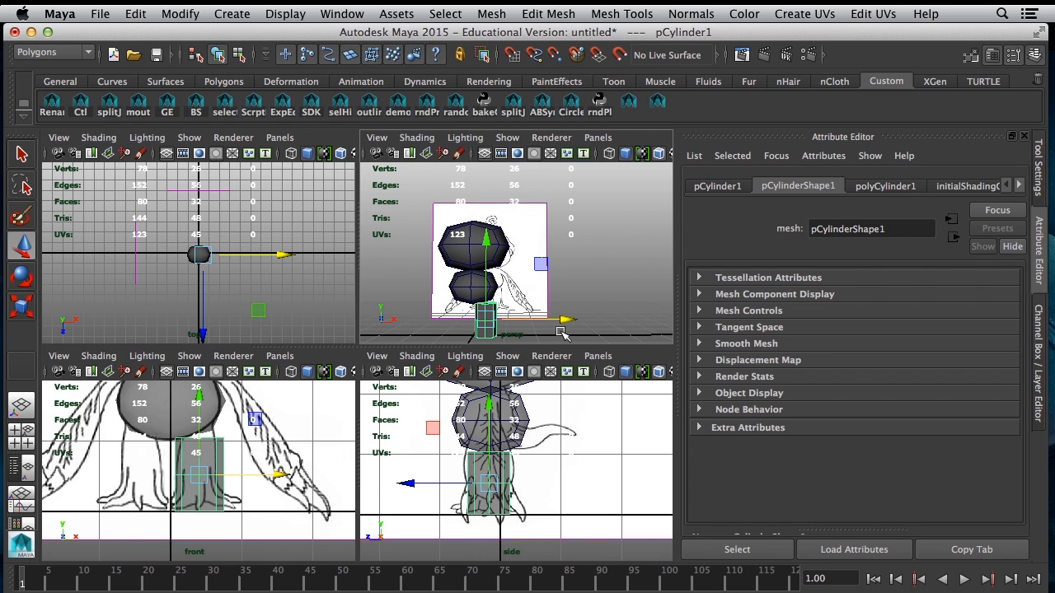
{"action": "left_click_drag", "start_coordinate": [563, 318], "coordinate": [592, 322]}
Delete every other spoke edge on the leg cylinder's top cap in the enlarged perspective view
{"action": "left_click_drag", "start_coordinate": [536, 285], "coordinate": [521, 319], "text": "alt"}
{"action": "key", "text": "space"}
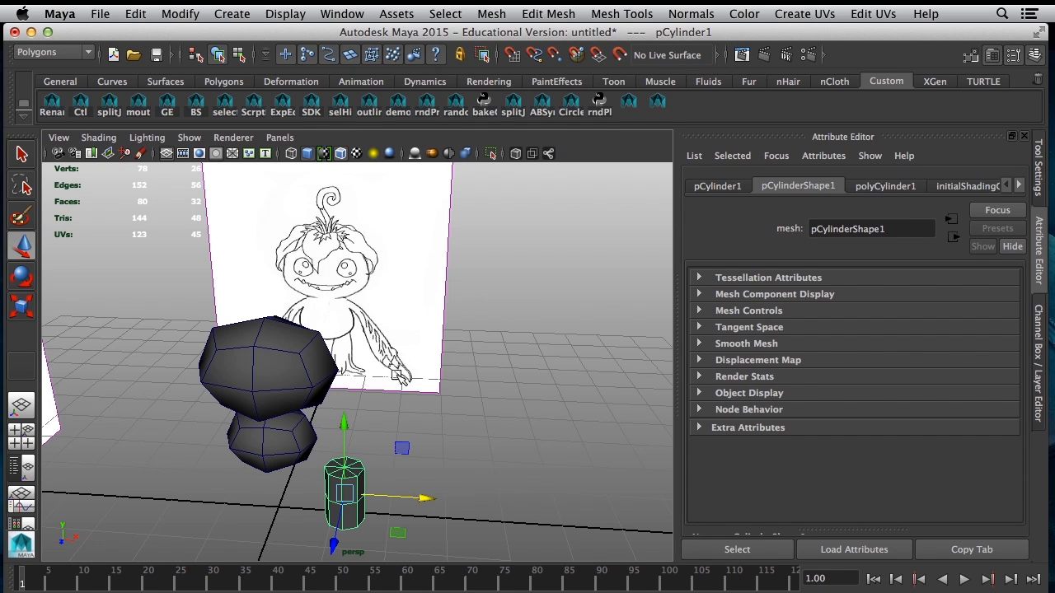
{"action": "left_click_drag", "start_coordinate": [398, 395], "coordinate": [404, 330], "text": "alt"}
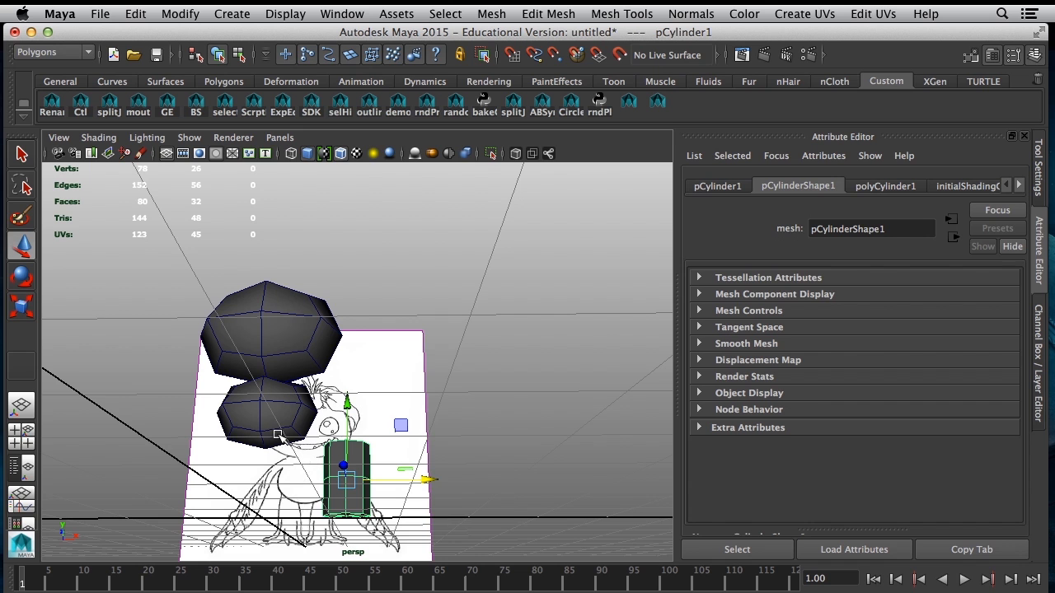
{"action": "left_click_drag", "start_coordinate": [322, 402], "coordinate": [308, 466], "text": "alt"}
{"action": "right_click_drag", "start_coordinate": [308, 466], "coordinate": [412, 473], "text": "alt"}
{"action": "middle_click_drag", "start_coordinate": [412, 473], "coordinate": [428, 398], "text": "alt"}
{"action": "right_click_drag", "start_coordinate": [429, 398], "coordinate": [473, 424], "text": "alt"}
{"action": "right_click_drag", "start_coordinate": [370, 284], "coordinate": [370, 247]}
{"action": "left_click", "coordinate": [365, 412]}
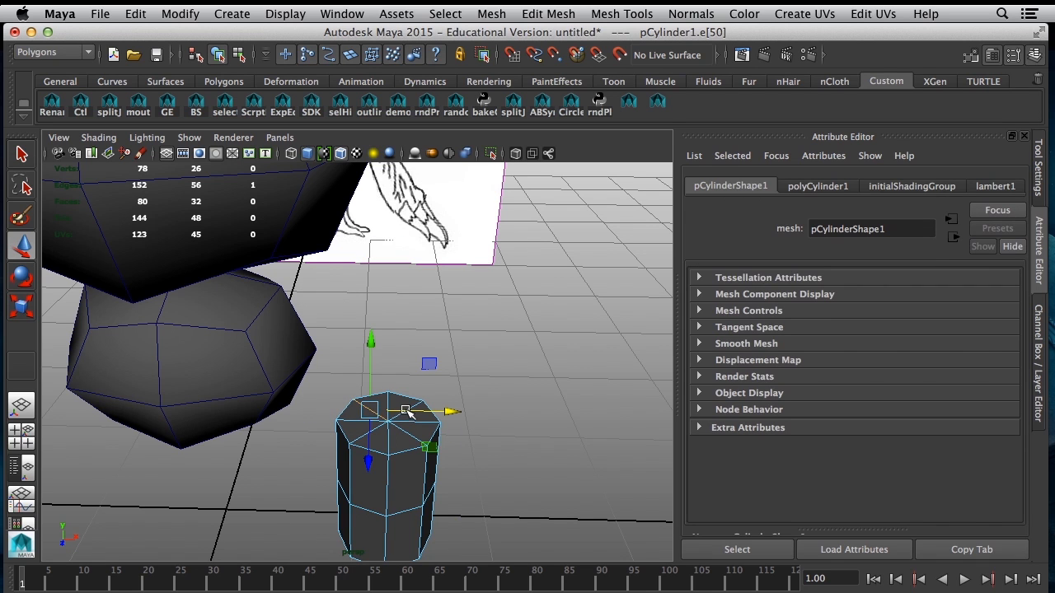
{"action": "left_click", "coordinate": [406, 437], "text": "shift"}
{"action": "key", "text": "Delete"}
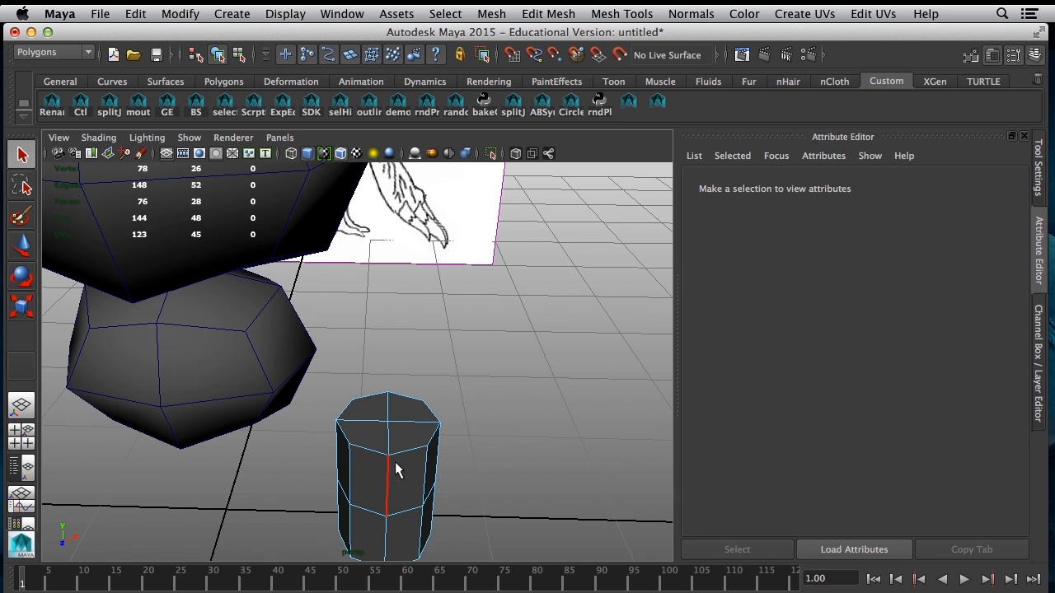
Delete every other spoke edge on the leg cylinder's bottom cap
{"action": "left_click_drag", "start_coordinate": [391, 466], "coordinate": [381, 435], "text": "alt"}
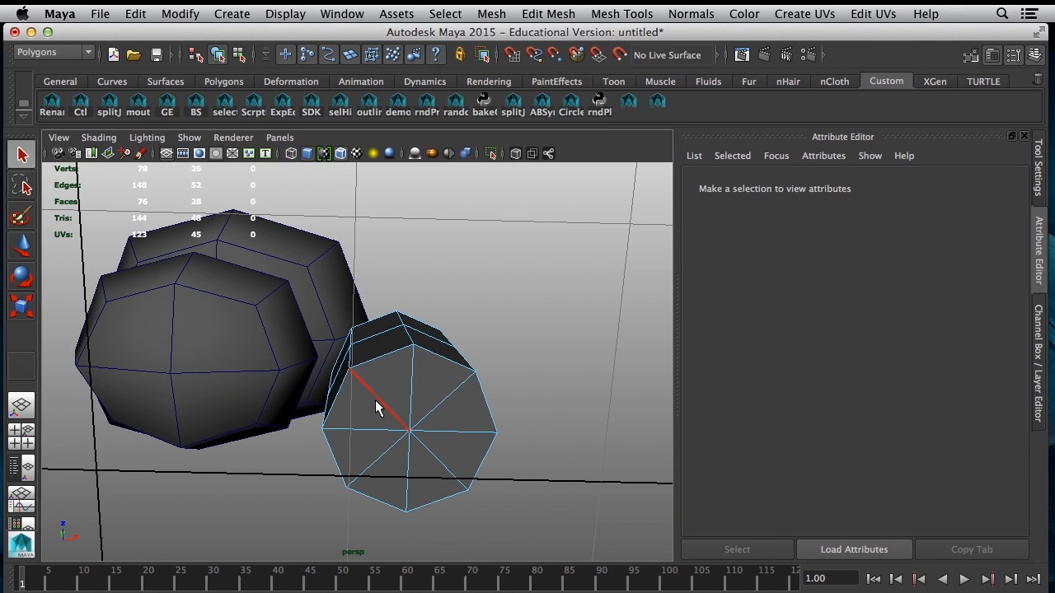
{"action": "left_click", "coordinate": [375, 407]}
{"action": "left_click", "coordinate": [431, 408], "text": "shift"}
{"action": "left_click", "coordinate": [434, 450], "text": "shift"}
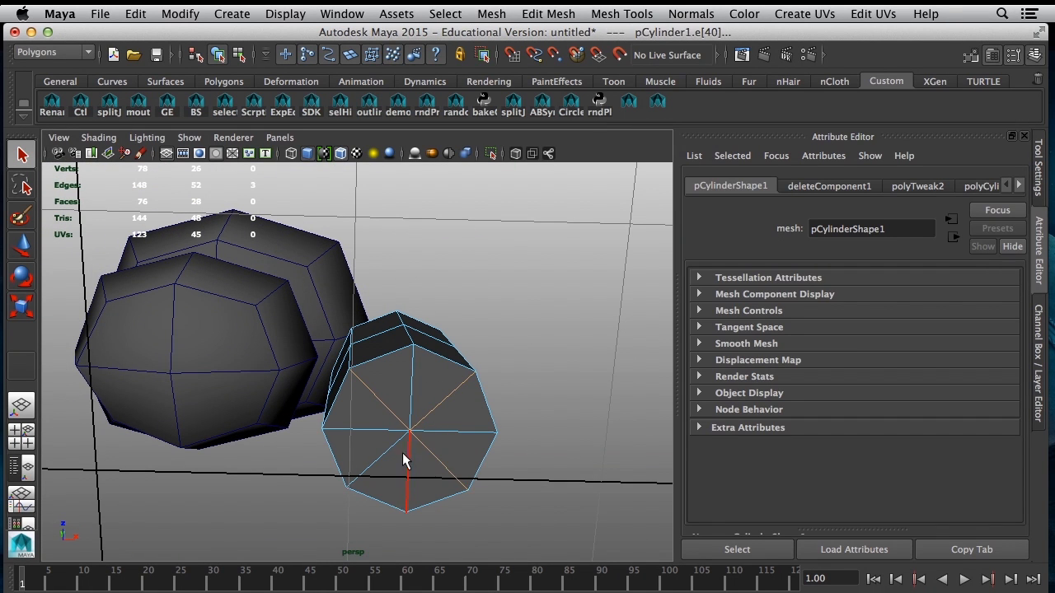
{"action": "key", "text": "Delete"}
Return the leg cylinder to object mode and select it with the Move tool in the enlarged perspective view
{"action": "left_click_drag", "start_coordinate": [368, 408], "coordinate": [387, 478], "text": "alt"}
{"action": "right_click_drag", "start_coordinate": [384, 284], "coordinate": [457, 267]}
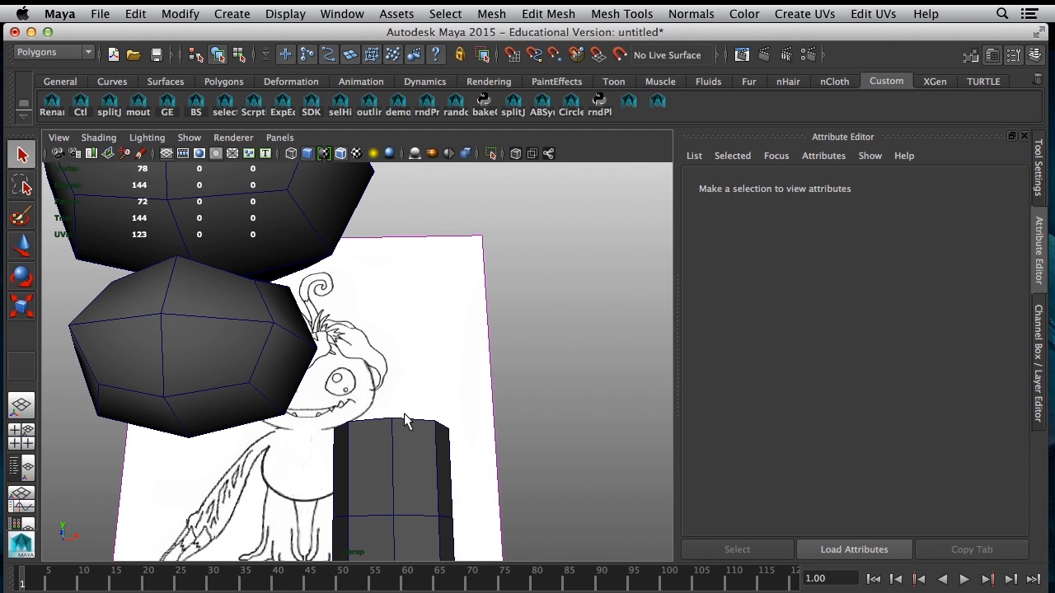
{"action": "left_click_drag", "start_coordinate": [582, 463], "coordinate": [377, 464], "text": "alt"}
{"action": "key", "text": "w"}
{"action": "key", "text": "space"}
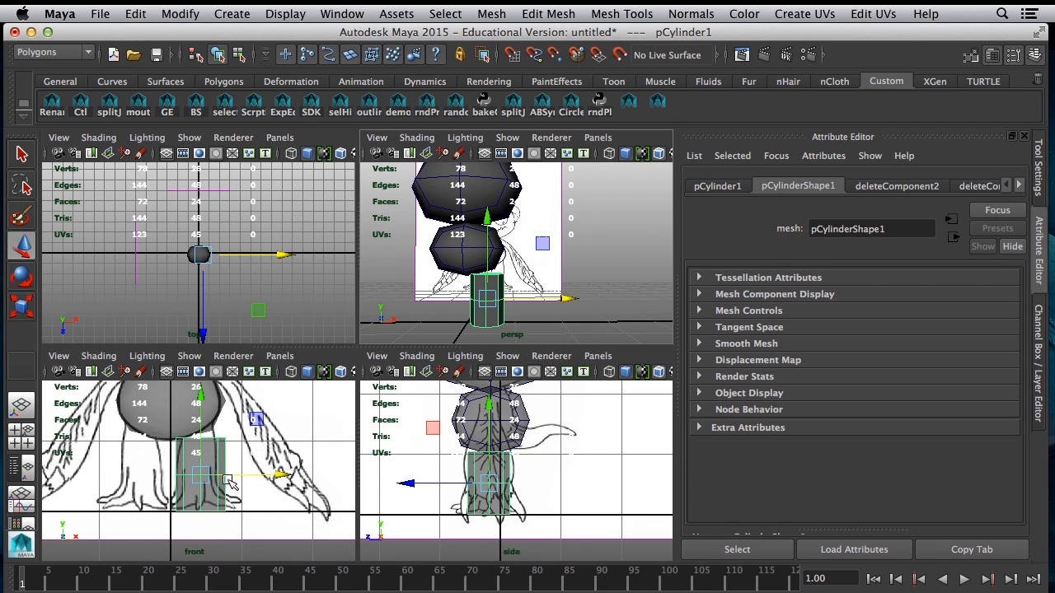
{"action": "left_click_drag", "start_coordinate": [493, 309], "coordinate": [450, 334], "text": "alt"}
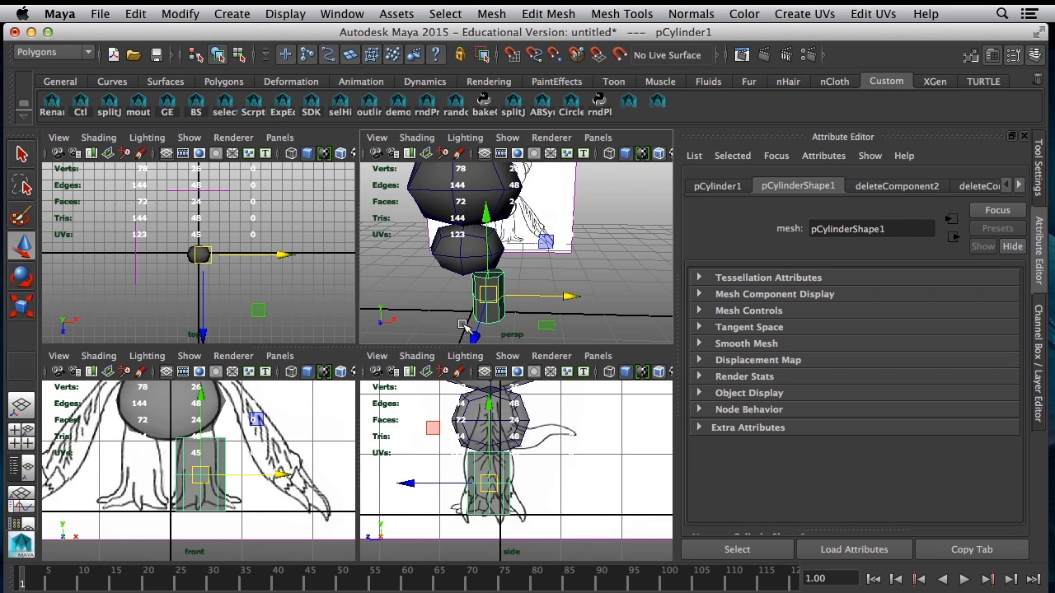
{"action": "key", "text": "space"}
{"action": "mouse_move", "coordinate": [380, 383]}
{"action": "left_mouse_down", "text": "alt"}
{"action": "mouse_move", "coordinate": [357, 346]}
{"action": "mouse_move", "coordinate": [358, 302]}
{"action": "mouse_move", "coordinate": [410, 440]}
{"action": "mouse_move", "coordinate": [347, 442]}
{"action": "mouse_move", "coordinate": [341, 453]}
{"action": "mouse_move", "coordinate": [282, 382]}
{"action": "mouse_move", "coordinate": [261, 414]}
{"action": "mouse_move", "coordinate": [316, 384]}
{"action": "mouse_move", "coordinate": [269, 386]}
{"action": "left_mouse_up", "text": "alt"}
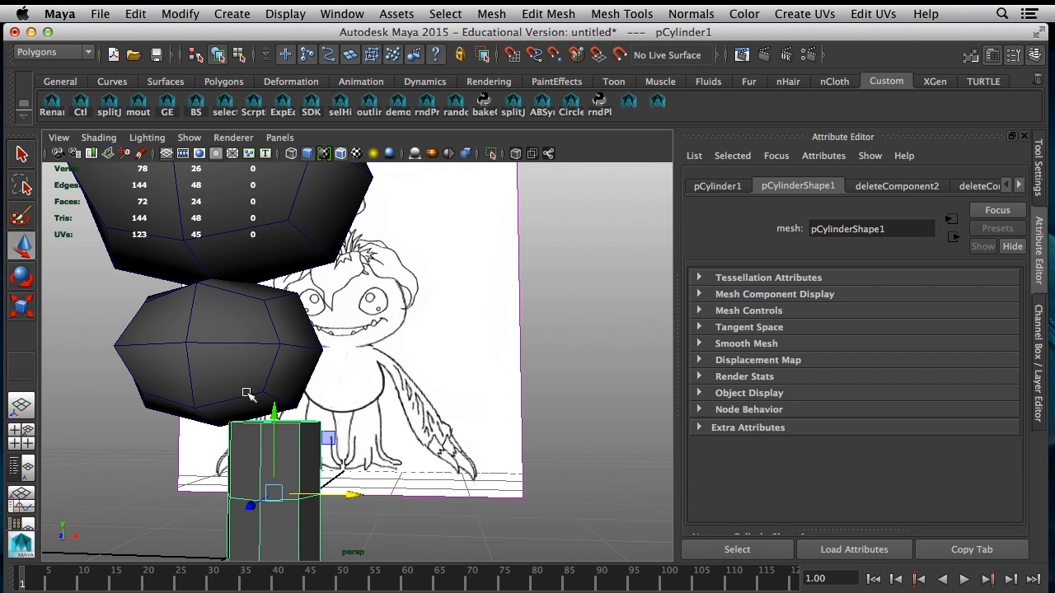
{"action": "mouse_move", "coordinate": [273, 459]}
{"action": "left_mouse_down", "text": "alt"}
{"action": "mouse_move", "coordinate": [330, 429]}
{"action": "mouse_move", "coordinate": [294, 424]}
{"action": "mouse_move", "coordinate": [289, 441]}
{"action": "mouse_move", "coordinate": [318, 389]}
{"action": "mouse_move", "coordinate": [311, 406]}
{"action": "left_mouse_up", "text": "alt"}
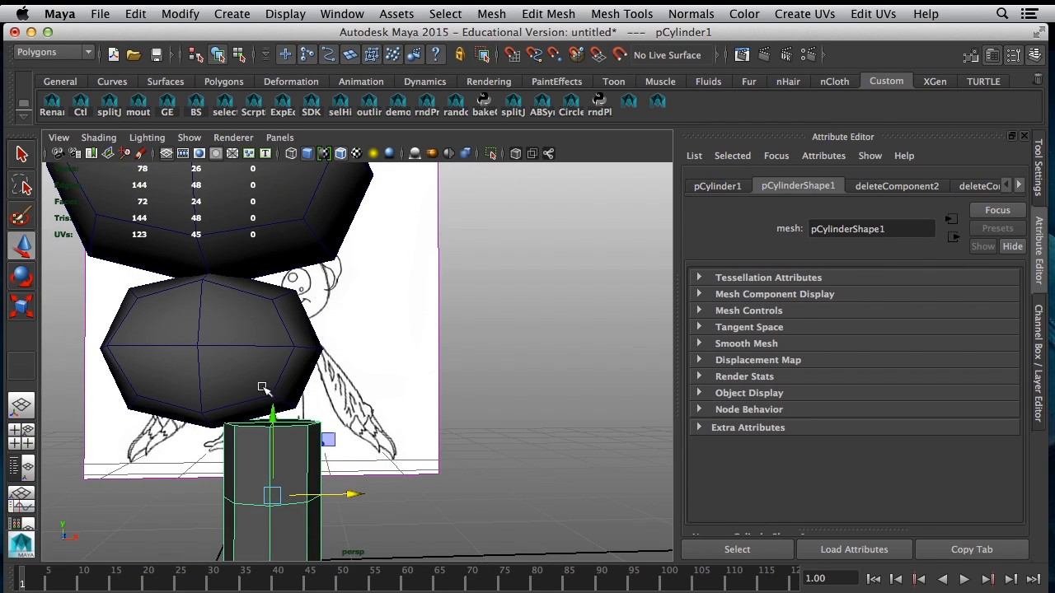
{"action": "right_click_drag", "start_coordinate": [263, 388], "coordinate": [234, 404], "text": "alt"}
{"action": "mouse_move", "coordinate": [307, 414]}
{"action": "left_mouse_down", "text": "alt"}
{"action": "mouse_move", "coordinate": [442, 426]}
{"action": "mouse_move", "coordinate": [273, 441]}
{"action": "left_mouse_up", "text": "alt"}
{"action": "mouse_move", "coordinate": [391, 363]}
{"action": "left_mouse_down", "text": "alt"}
{"action": "mouse_move", "coordinate": [468, 377]}
{"action": "mouse_move", "coordinate": [349, 387]}
{"action": "mouse_move", "coordinate": [342, 378]}
{"action": "left_mouse_up", "text": "alt"}
{"action": "mouse_move", "coordinate": [376, 431]}
{"action": "left_mouse_down", "text": "alt"}
{"action": "mouse_move", "coordinate": [360, 370]}
{"action": "mouse_move", "coordinate": [353, 402]}
{"action": "mouse_move", "coordinate": [371, 404]}
{"action": "mouse_move", "coordinate": [360, 405]}
{"action": "mouse_move", "coordinate": [363, 458]}
{"action": "mouse_move", "coordinate": [336, 462]}
{"action": "left_mouse_up", "text": "alt"}
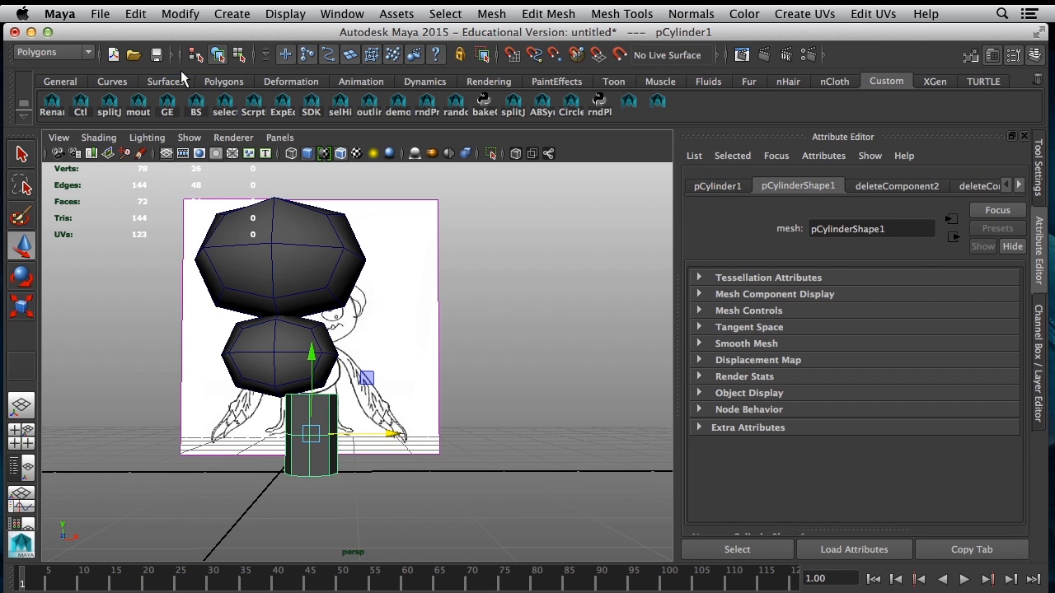
Save the scene in the Palmon folder as PlamonModelTut01.mb in Maya Binary format
{"action": "left_click", "coordinate": [154, 56]}
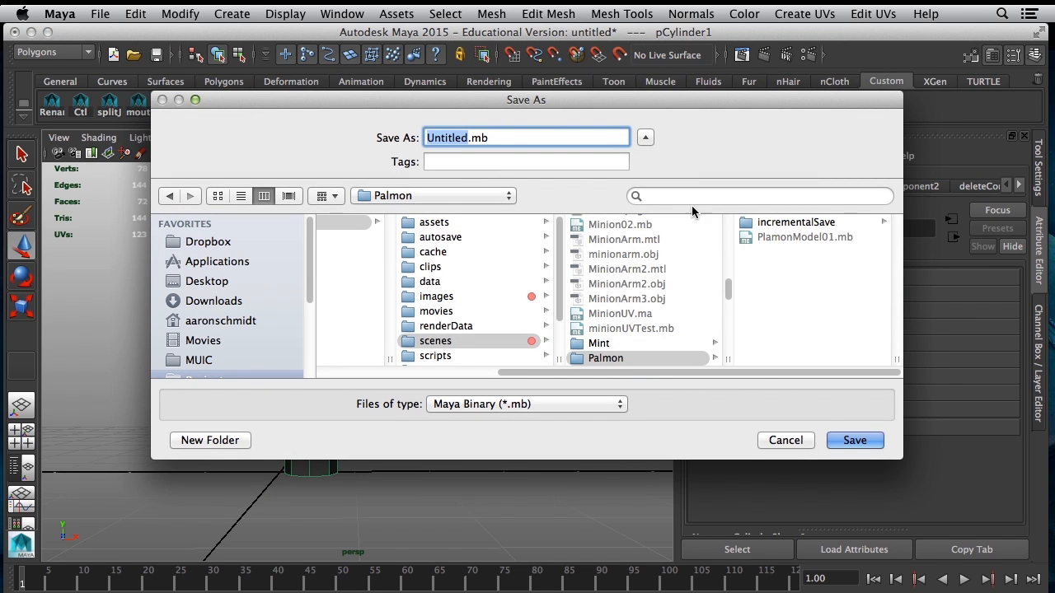
{"action": "left_click", "coordinate": [798, 236]}
{"action": "left_click", "coordinate": [499, 138]}
{"action": "type", "text": "Tut01"}
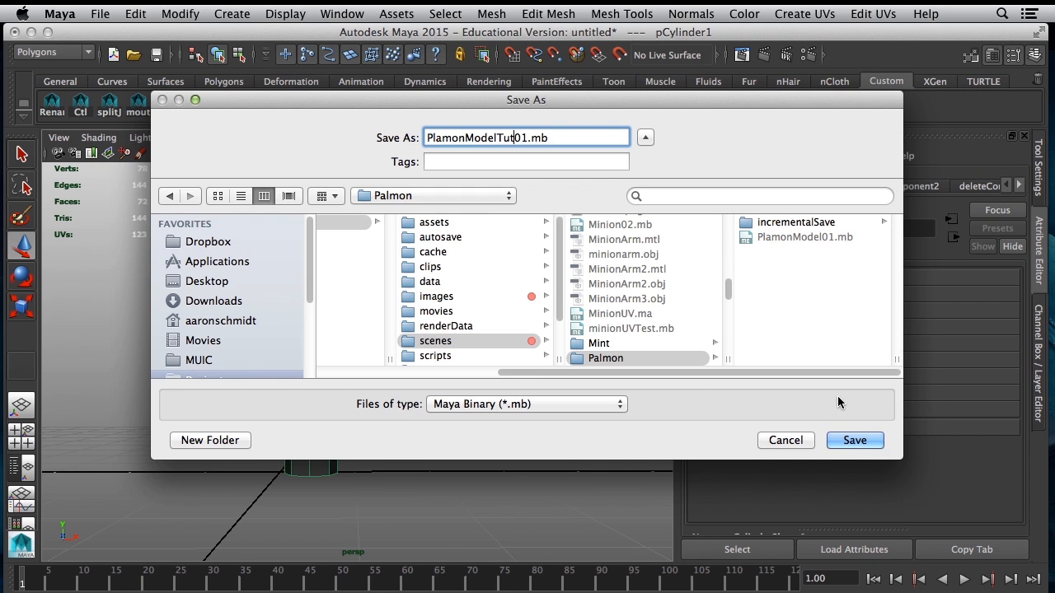
{"action": "left_click", "coordinate": [842, 443]}
{"action": "left_click", "coordinate": [420, 384]}
Duplicate the leg cylinder, tilt the copy, and move it up beside the body at the character's left arm
{"action": "left_click", "coordinate": [320, 478]}
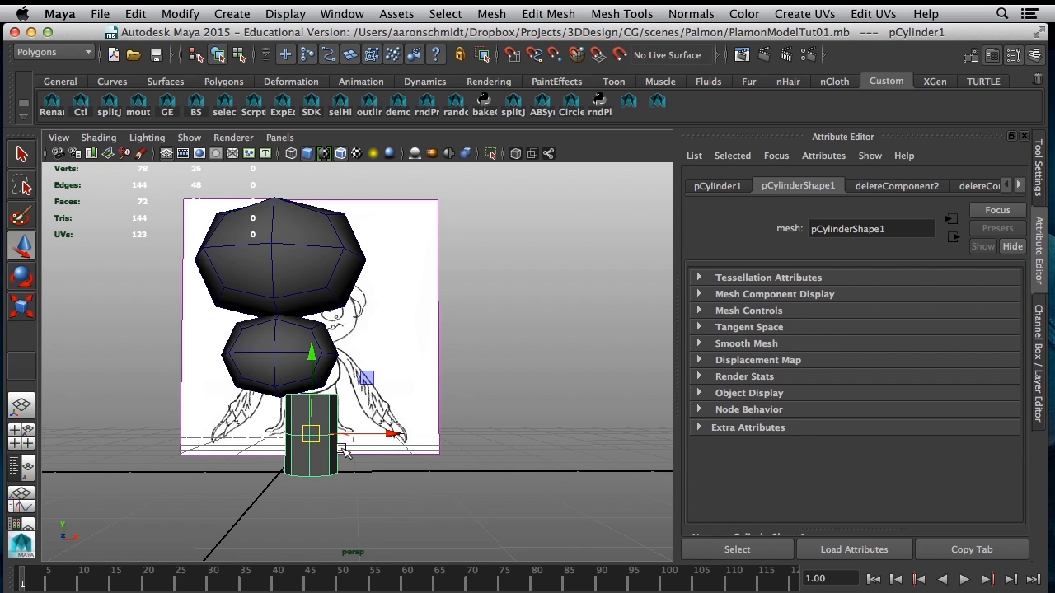
{"action": "key", "text": "ctrl+d"}
{"action": "key", "text": "e"}
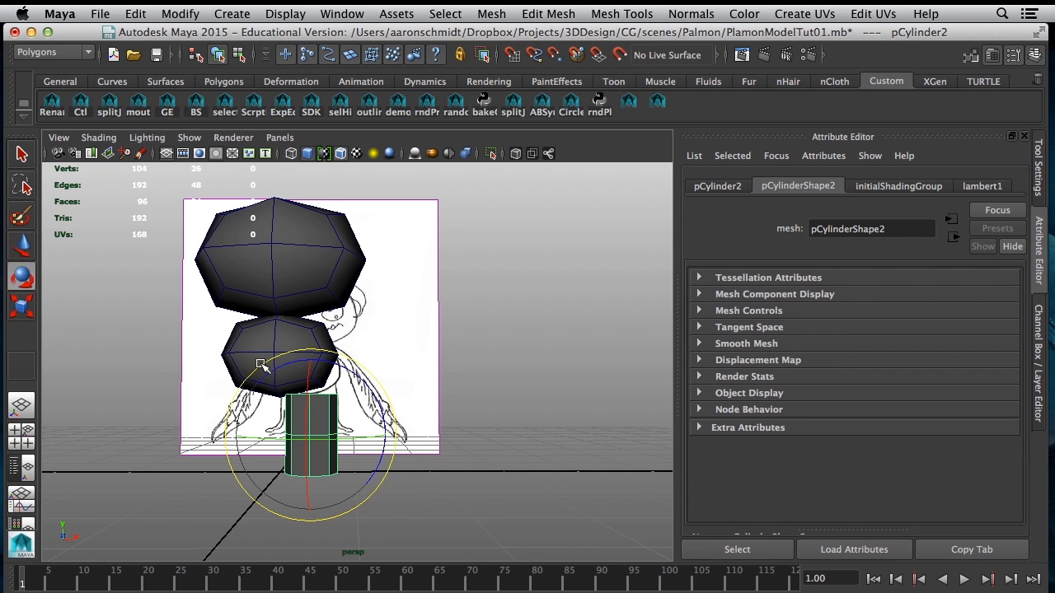
{"action": "left_click_drag", "start_coordinate": [280, 374], "coordinate": [216, 435]}
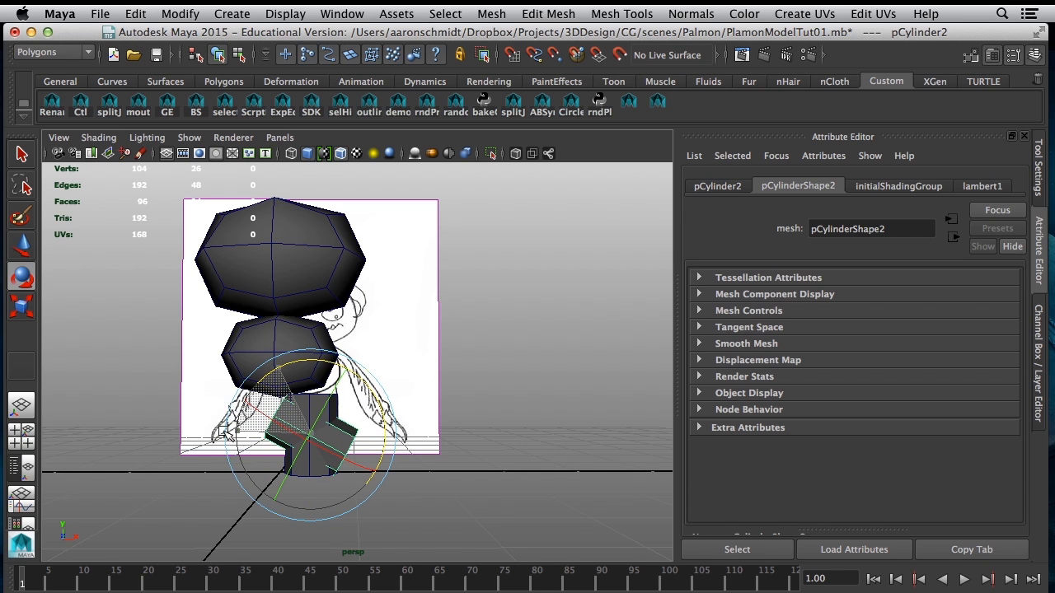
{"action": "key", "text": "w"}
{"action": "left_click_drag", "start_coordinate": [310, 437], "coordinate": [262, 352]}
Rotate the duplicated cylinder in the enlarged front view so its length follows the slope of the drawn left arm
{"action": "key", "text": "r"}
{"action": "key", "text": "space"}
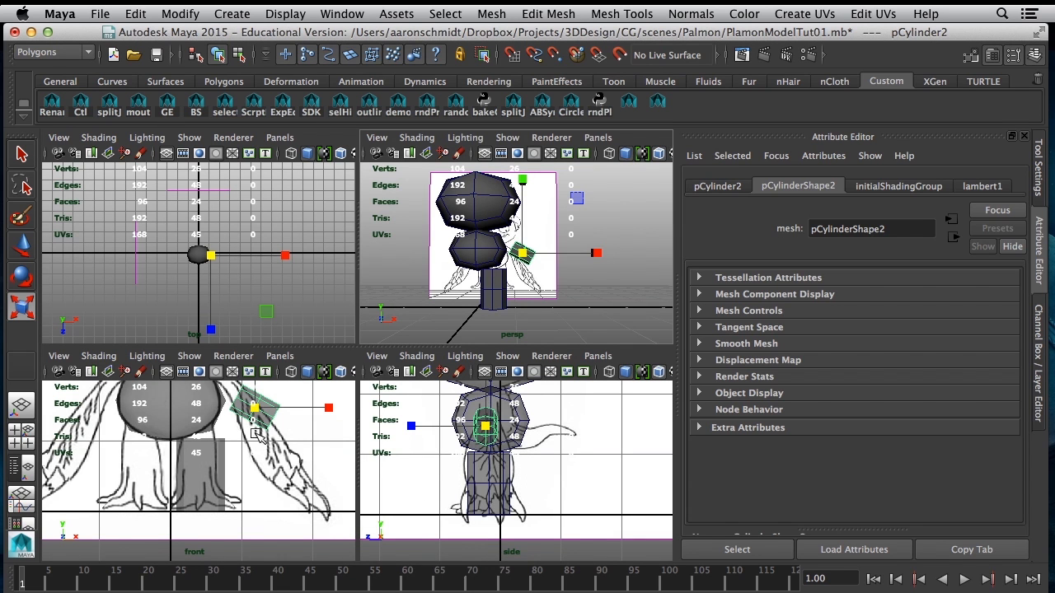
{"action": "key", "text": "space"}
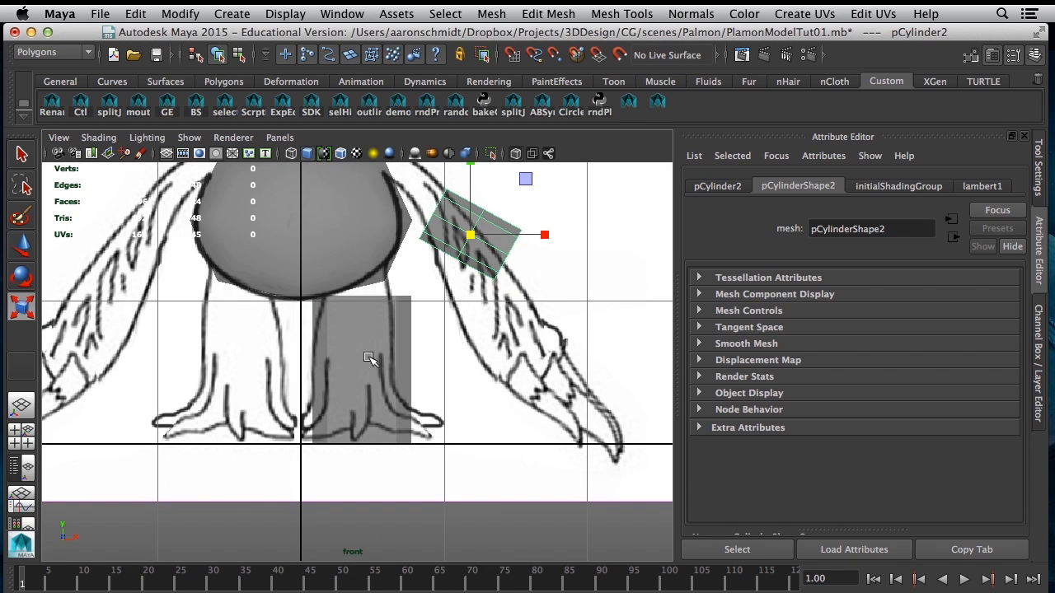
{"action": "middle_click_drag", "start_coordinate": [365, 369], "coordinate": [330, 447], "text": "alt"}
{"action": "key", "text": "e"}
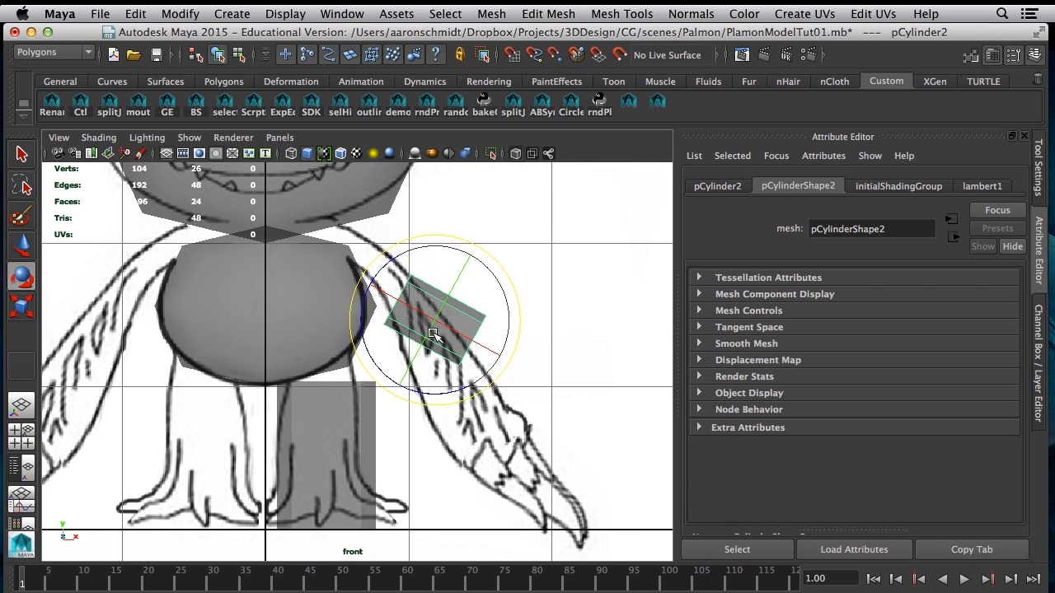
{"action": "mouse_move", "coordinate": [419, 248]}
{"action": "left_mouse_down"}
{"action": "mouse_move", "coordinate": [478, 255]}
{"action": "mouse_move", "coordinate": [409, 253]}
{"action": "left_mouse_up"}
{"action": "key", "text": "z"}
{"action": "left_click_drag", "start_coordinate": [356, 310], "coordinate": [428, 339]}
Set the Scale tool's axis to Object and stretch the arm cylinder lengthwise along the drawn arm
{"action": "key", "text": "w"}
{"action": "key", "text": "r"}
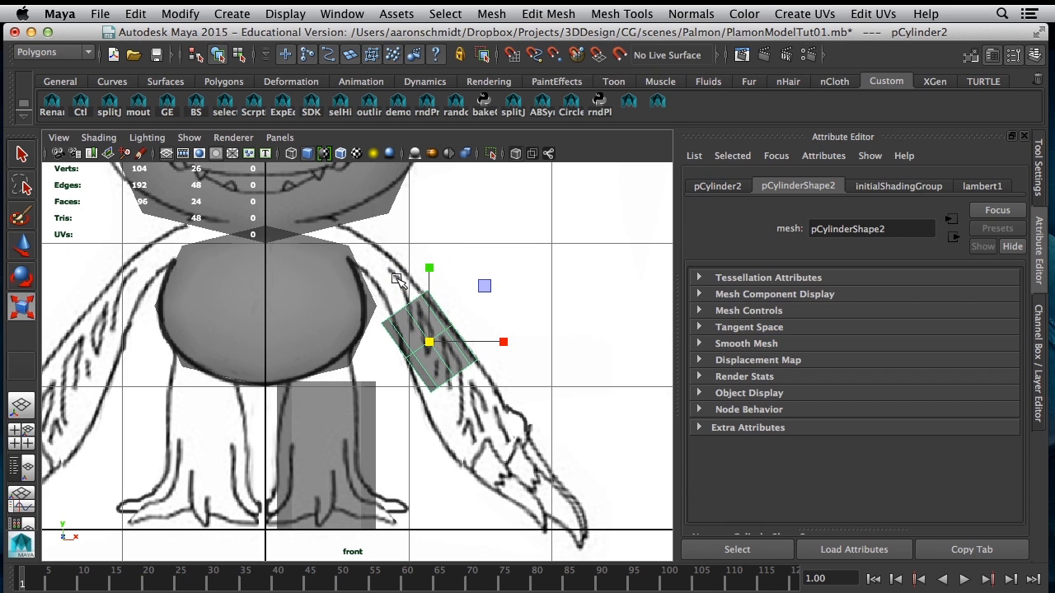
{"action": "double_click", "coordinate": [23, 313]}
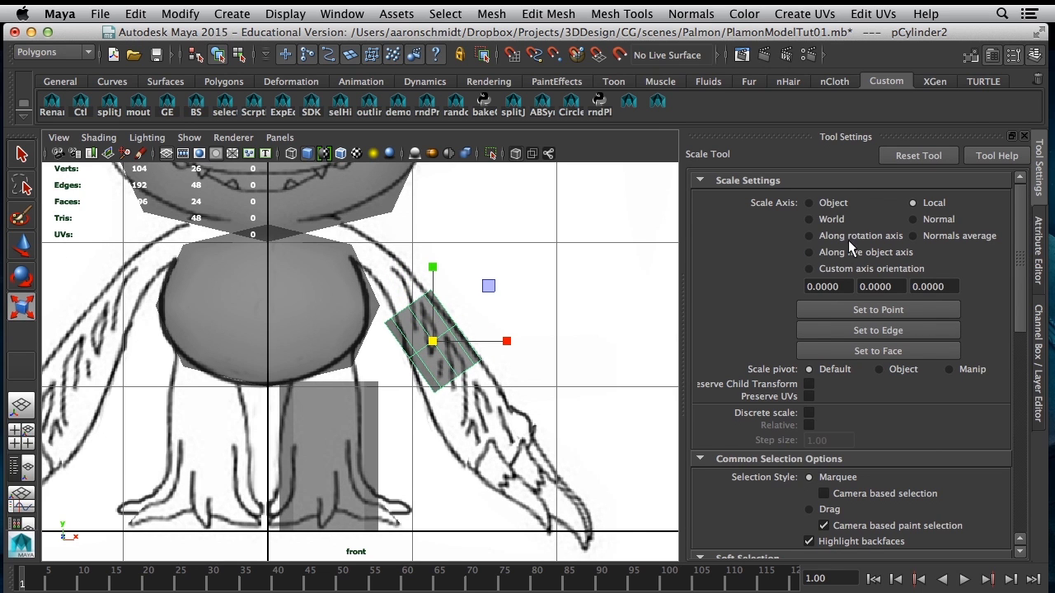
{"action": "left_click", "coordinate": [833, 202]}
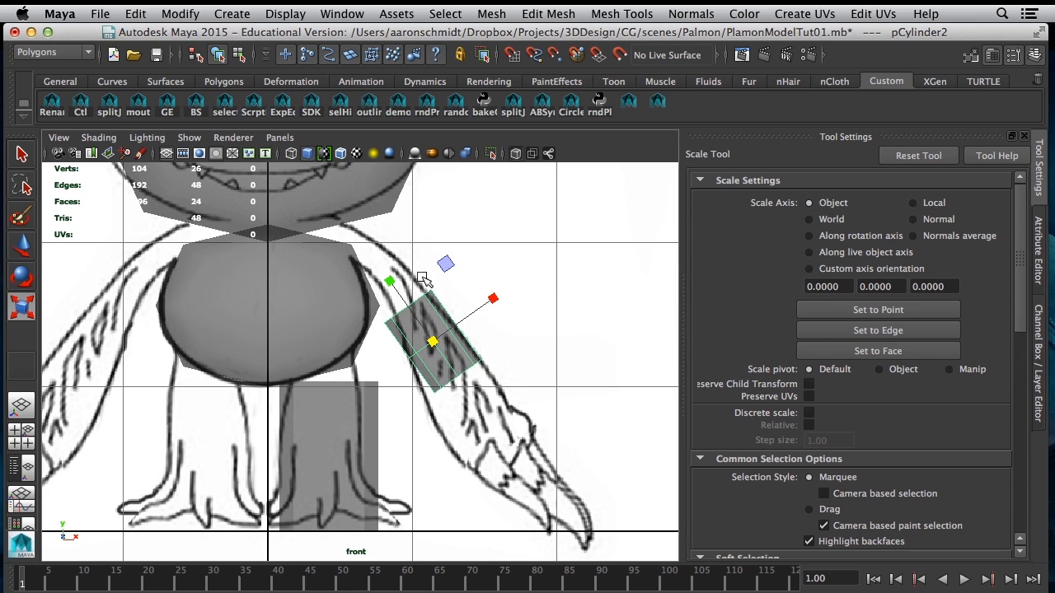
{"action": "left_click_drag", "start_coordinate": [392, 283], "coordinate": [361, 198]}
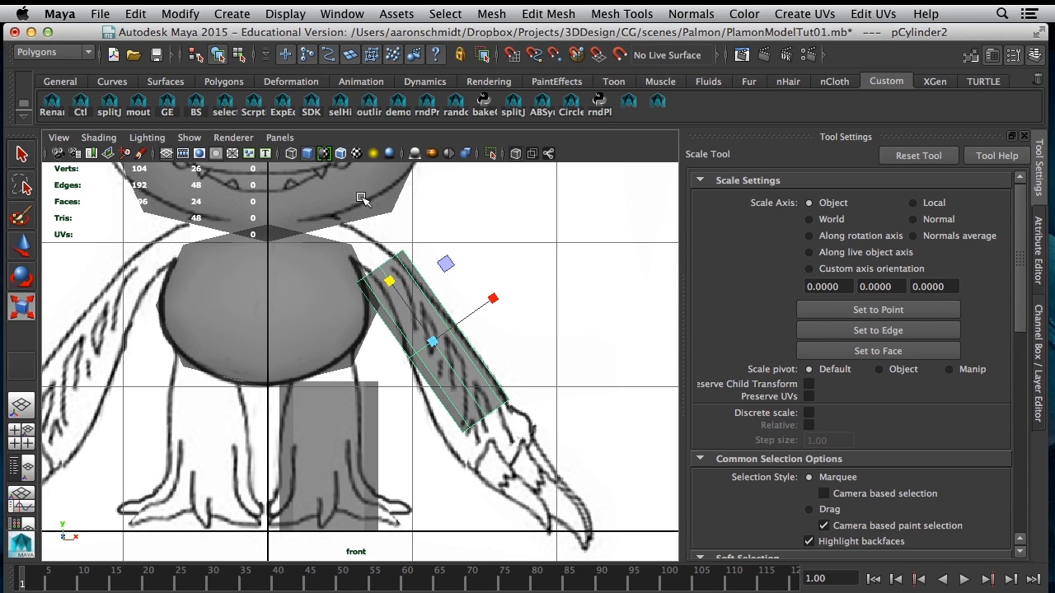
Shift the arm cylinder down along the drawn arm and fine-tune its rotation so it runs from shoulder to wrist
{"action": "key", "text": "w"}
{"action": "left_click_drag", "start_coordinate": [436, 342], "coordinate": [447, 355]}
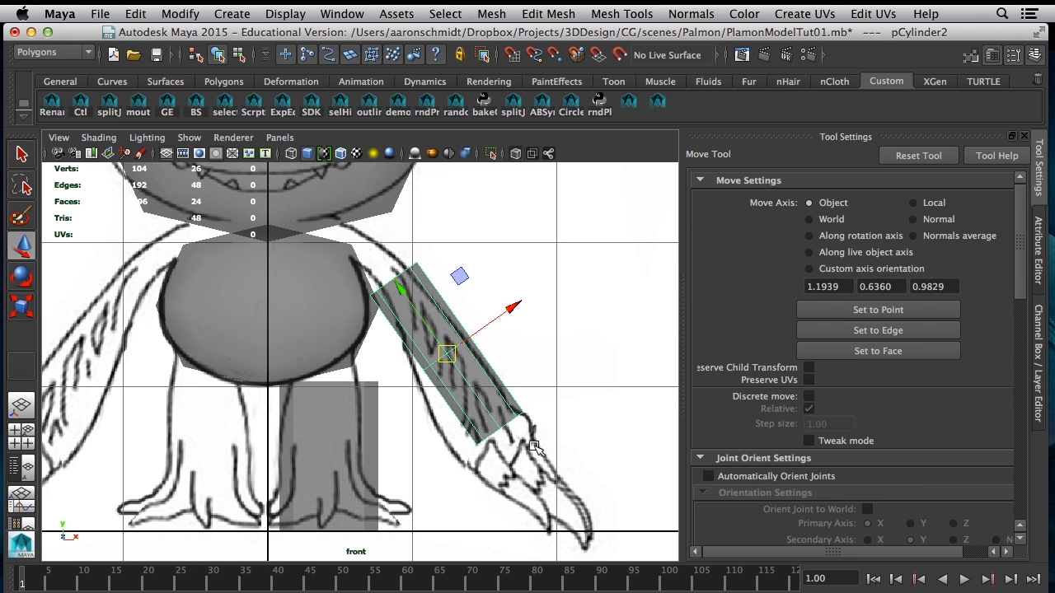
{"action": "key", "text": "e"}
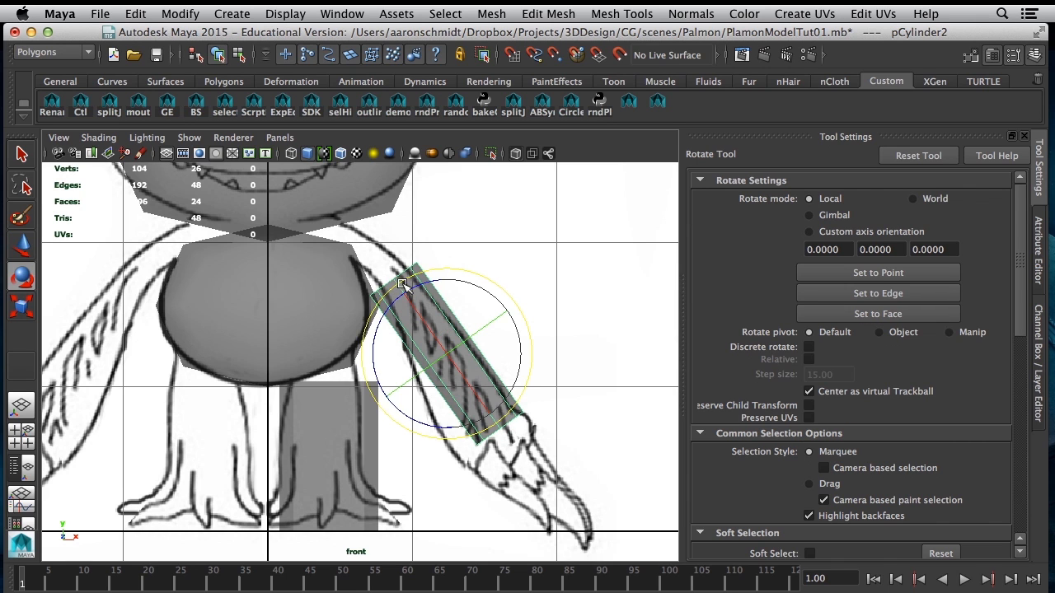
{"action": "left_click_drag", "start_coordinate": [419, 289], "coordinate": [422, 285]}
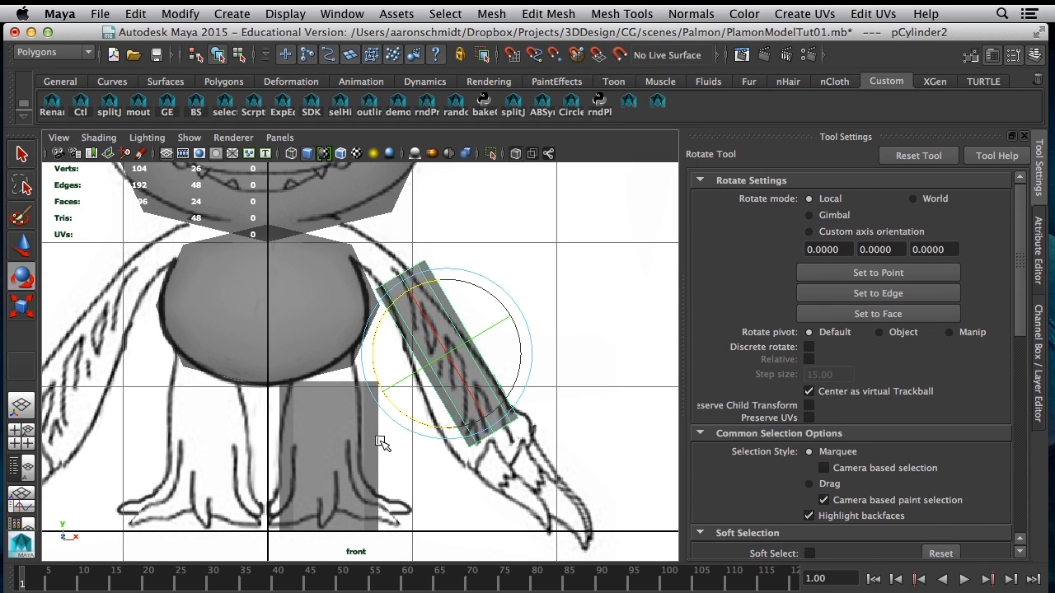
Deselect everything, display wireframe over the shaded objects in the front view, and save the scene
{"action": "left_click", "coordinate": [332, 422]}
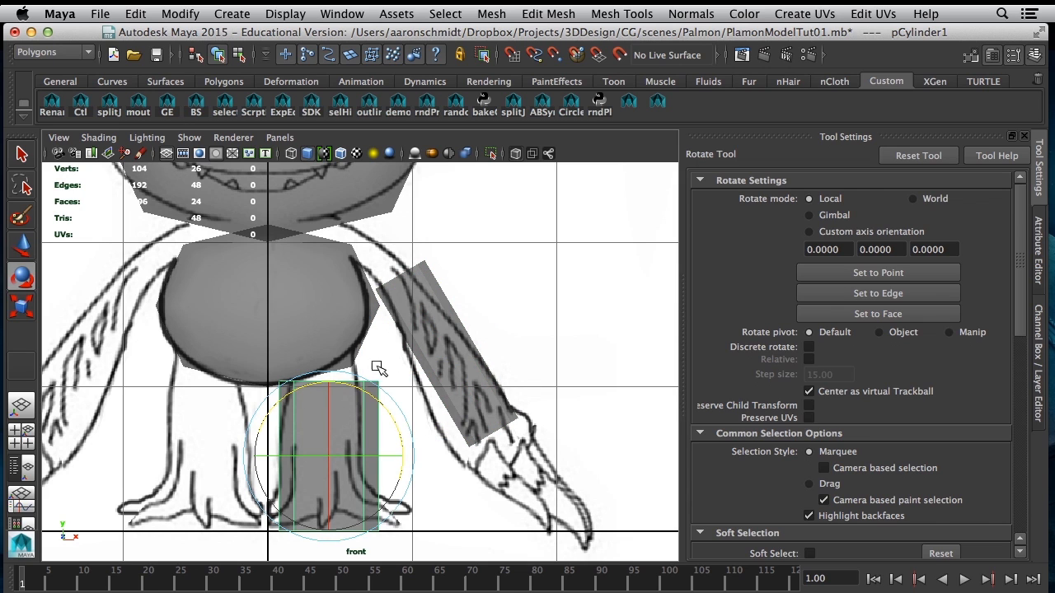
{"action": "left_click", "coordinate": [558, 307]}
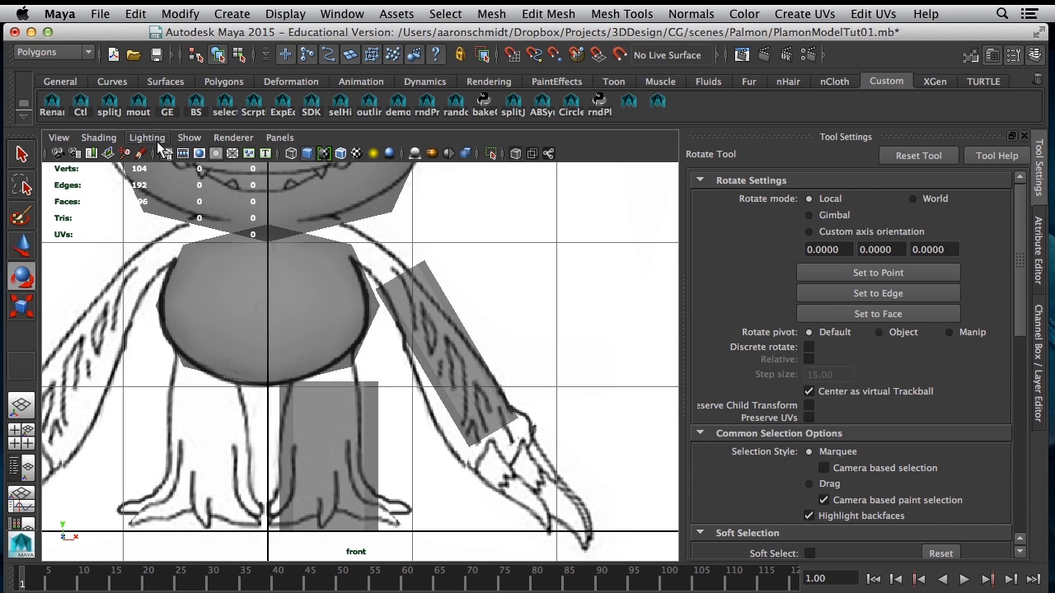
{"action": "left_click", "coordinate": [98, 138]}
{"action": "left_click", "coordinate": [138, 279]}
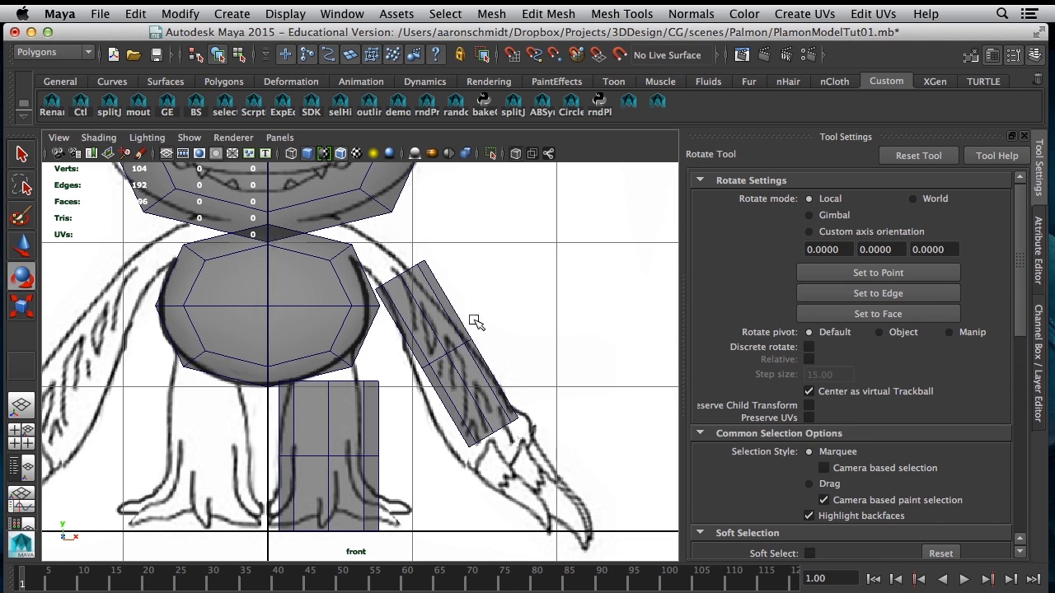
{"action": "key", "text": "super+s"}
Examine the blocked-out head, body, leg and arm against the drawings in the front and perspective views
{"action": "scroll", "coordinate": [437, 284], "scroll_direction": "down", "scroll_amount": 6}
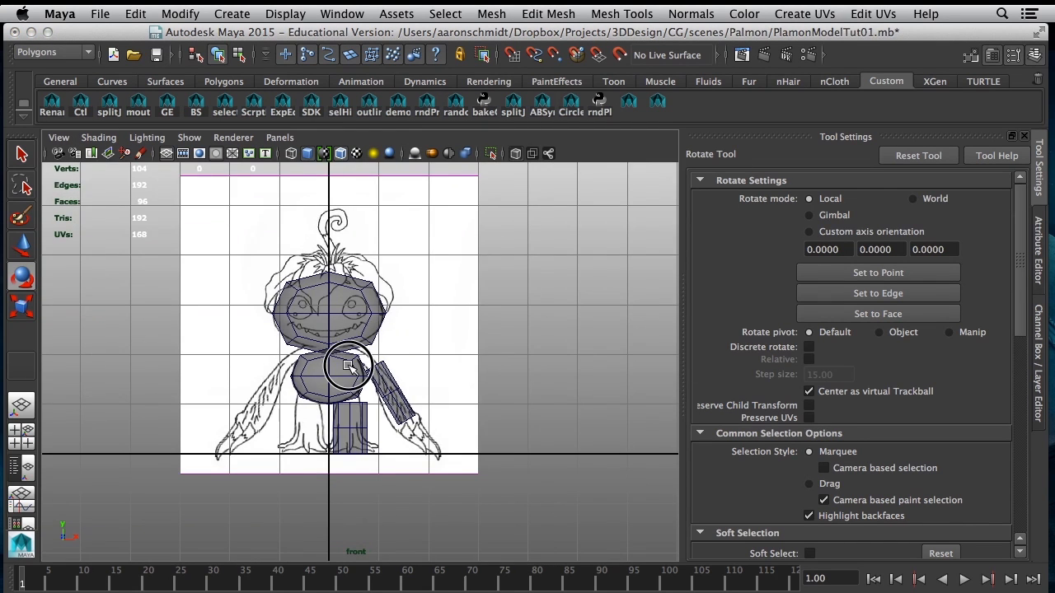
{"action": "left_click_drag", "start_coordinate": [381, 370], "coordinate": [371, 368], "text": "alt"}
{"action": "scroll", "coordinate": [370, 368], "scroll_direction": "up", "scroll_amount": 4}
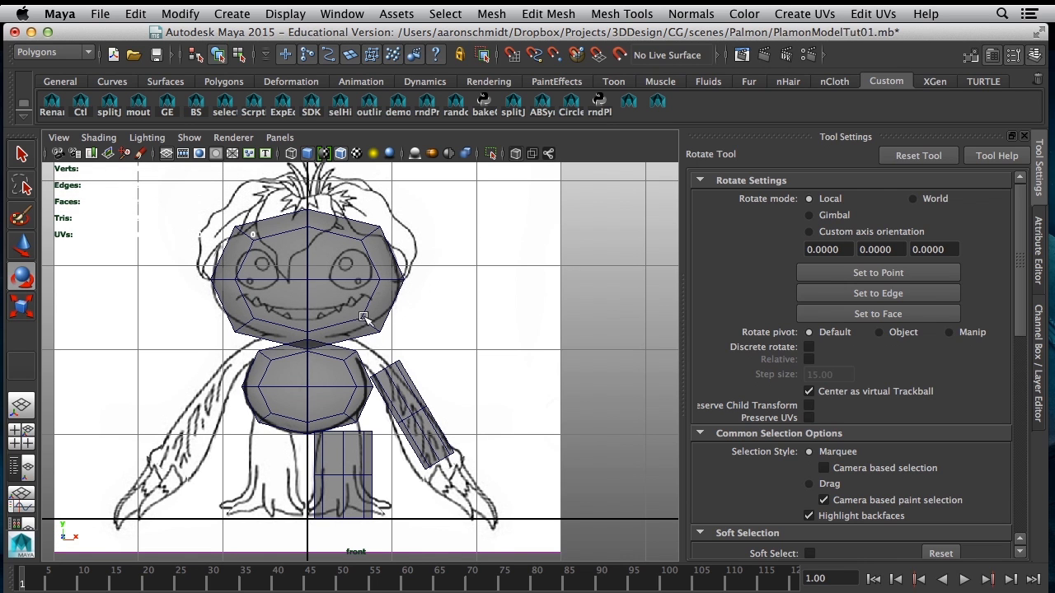
{"action": "key", "text": "space"}
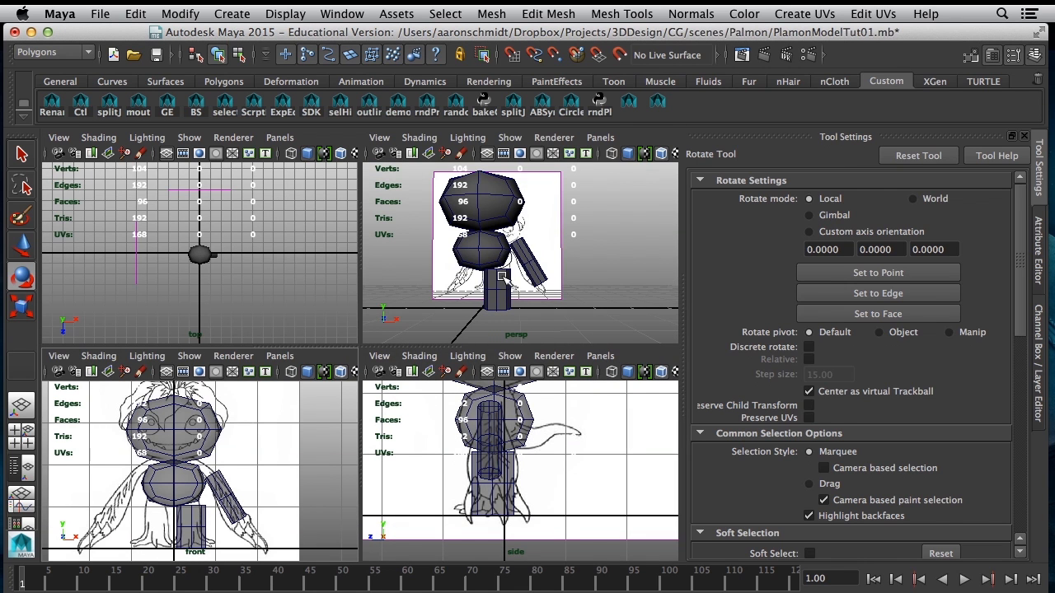
{"action": "left_click_drag", "start_coordinate": [504, 277], "coordinate": [439, 276], "text": "alt"}
{"action": "left_click_drag", "start_coordinate": [501, 281], "coordinate": [440, 274], "text": "alt"}
{"action": "scroll", "coordinate": [441, 275], "scroll_direction": "up", "scroll_amount": 3}
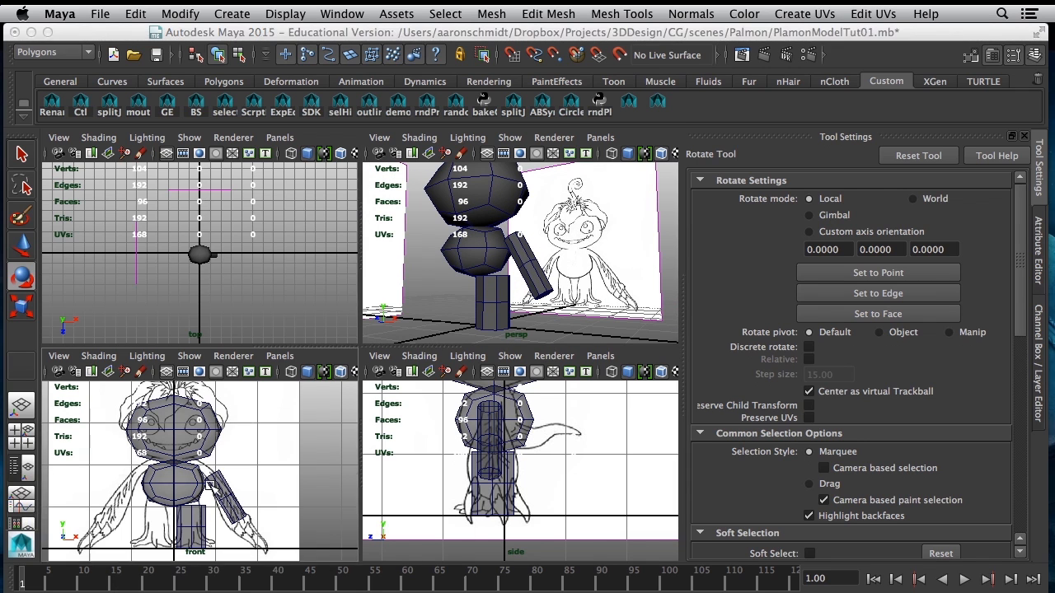
Select the head mesh in the enlarged front view and open the Modeling Toolkit at its mesh editing tools
{"action": "key", "text": "space"}
{"action": "scroll", "coordinate": [248, 454], "scroll_direction": "up", "scroll_amount": 5}
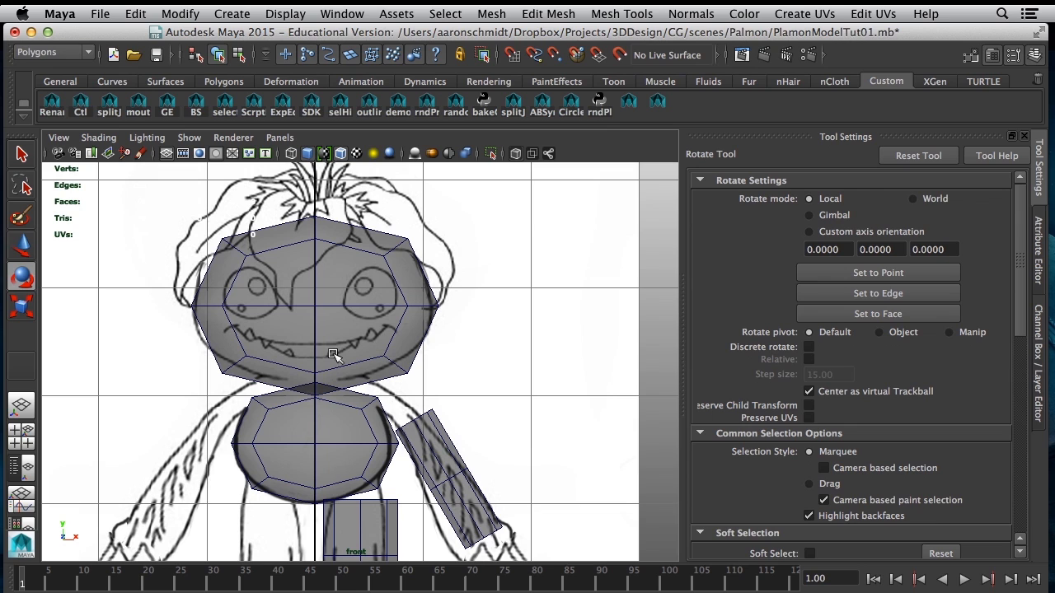
{"action": "left_click", "coordinate": [349, 276]}
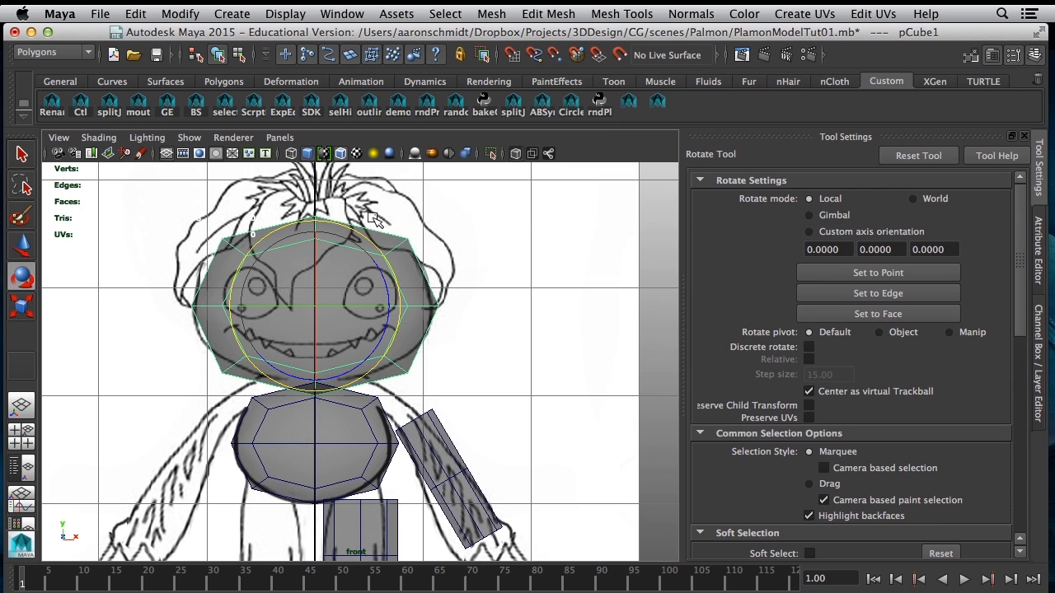
{"action": "left_click", "coordinate": [1030, 303]}
{"action": "left_click", "coordinate": [970, 55]}
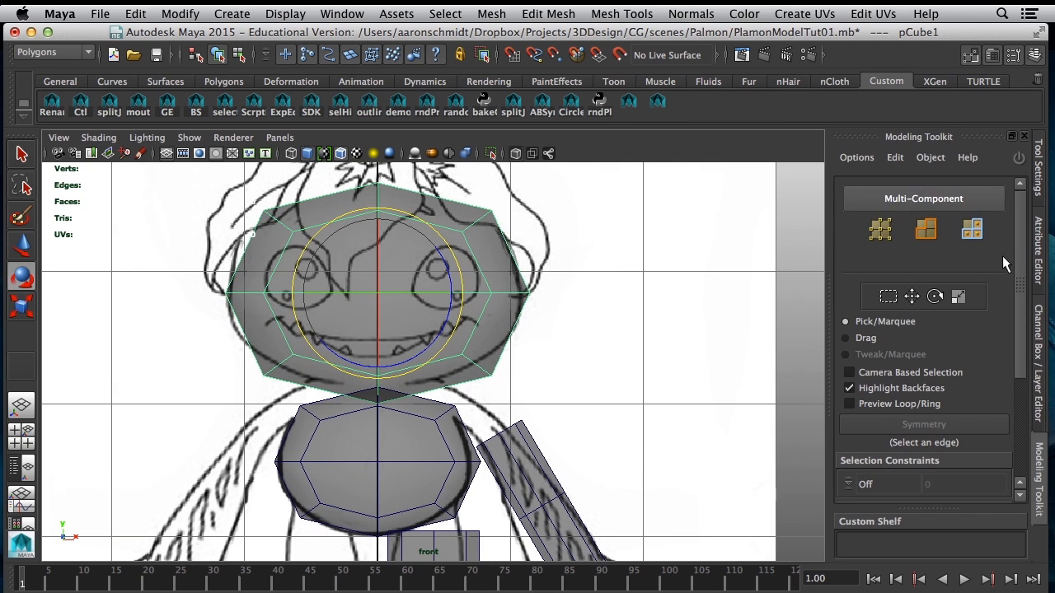
{"action": "scroll", "coordinate": [1022, 412], "scroll_direction": "down", "scroll_amount": 5}
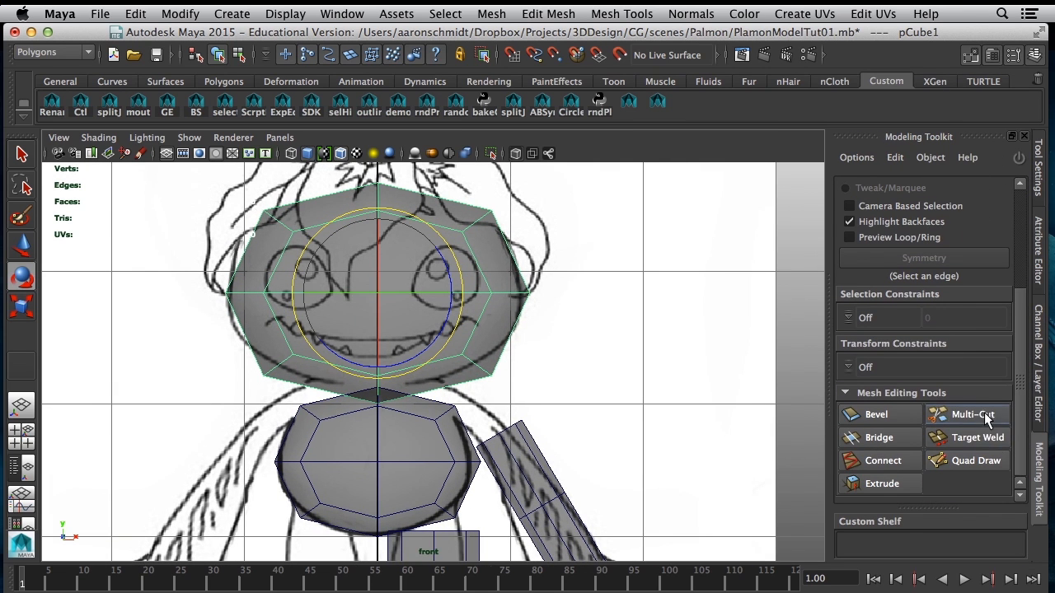
Insert two vertical edge loops with Multi-Cut on the character's left half of the head, between the centre line and outer side
{"action": "left_click", "coordinate": [969, 414]}
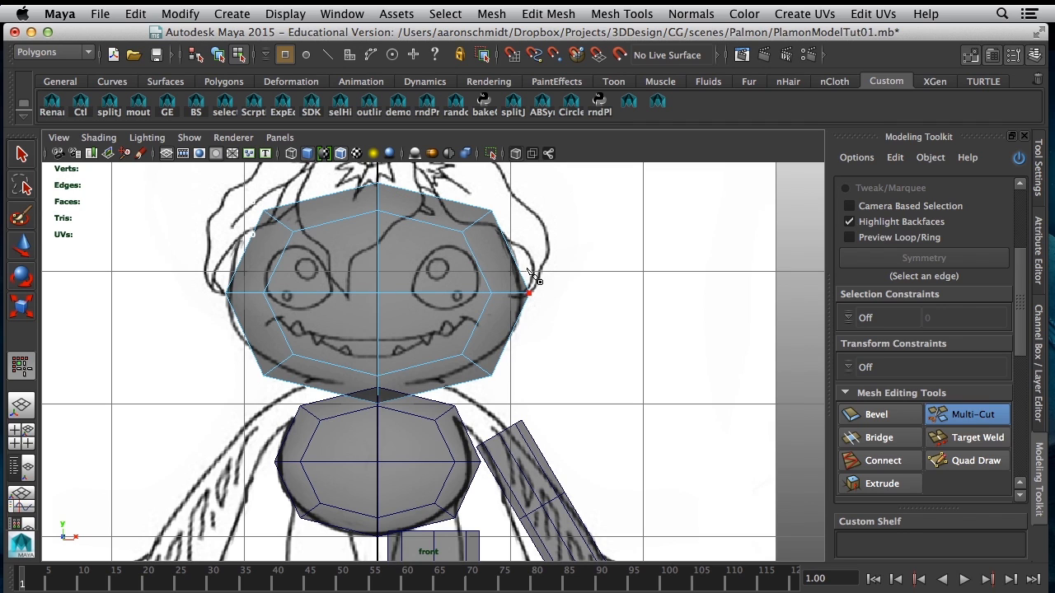
{"action": "left_click_drag", "start_coordinate": [425, 292], "coordinate": [409, 292], "text": "ctrl"}
{"action": "left_click", "coordinate": [412, 290], "text": "ctrl"}
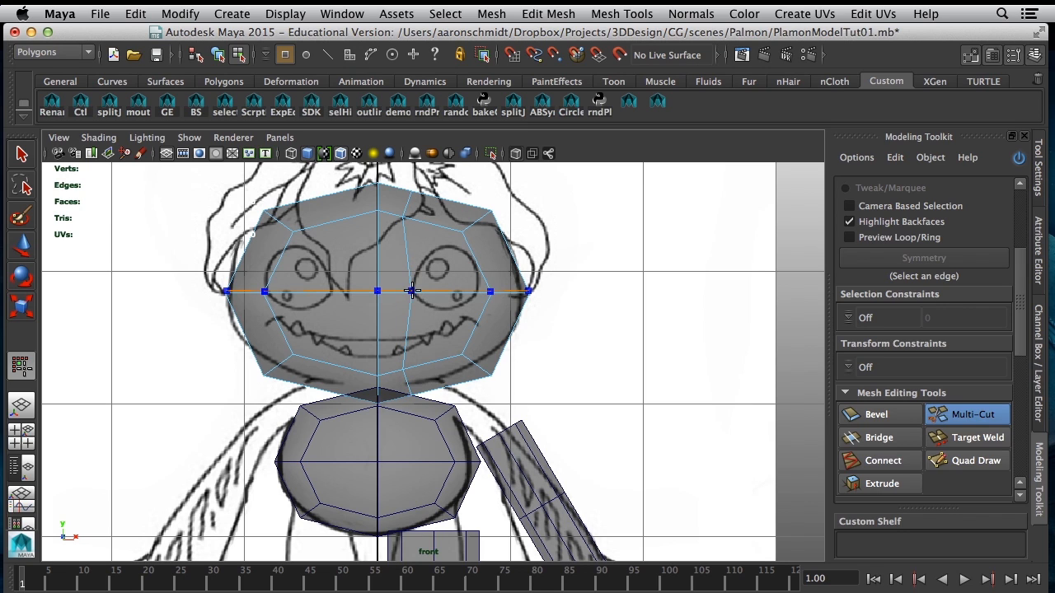
{"action": "left_click", "coordinate": [456, 290], "text": "ctrl"}
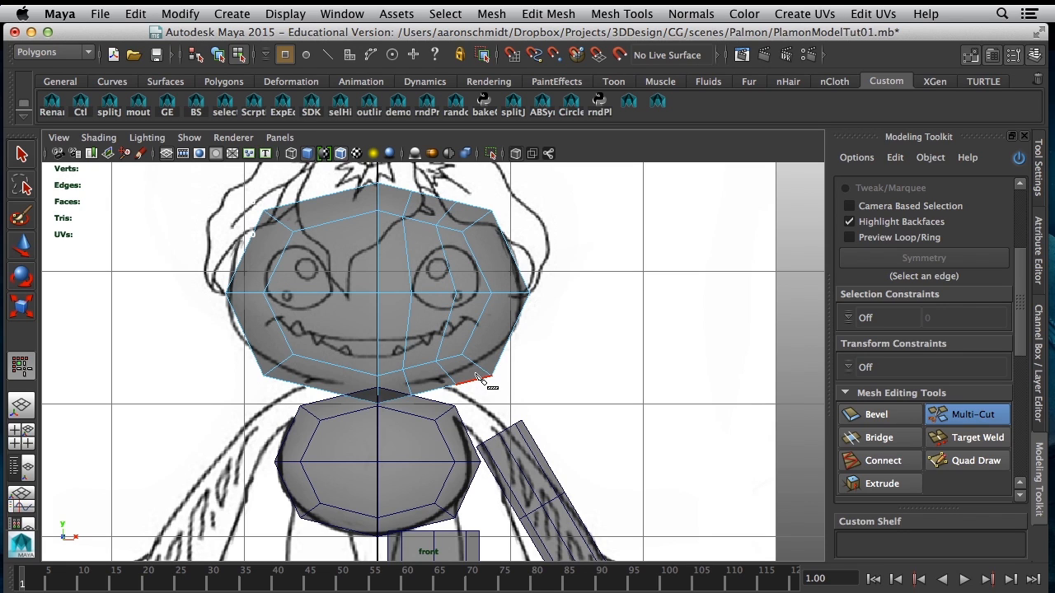
{"action": "key", "text": "q"}
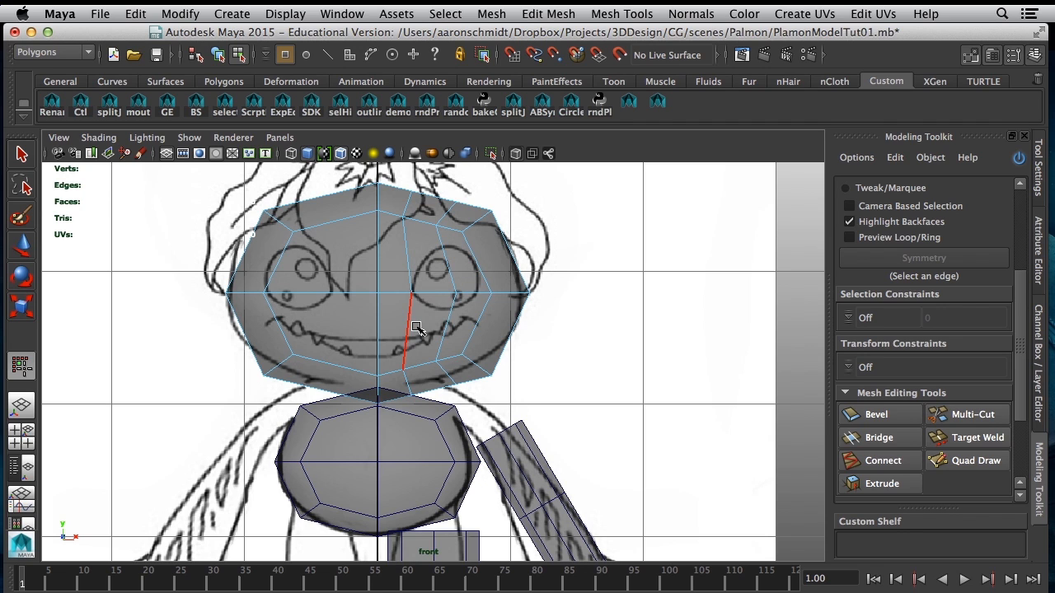
Switch the head to vertex editing and pull the left cheek's side and lower corner vertices onto the drawn outline
{"action": "right_click_drag", "start_coordinate": [472, 286], "coordinate": [424, 284]}
{"action": "left_click", "coordinate": [520, 292]}
{"action": "left_click_drag", "start_coordinate": [509, 368], "coordinate": [469, 382]}
{"action": "mouse_move", "coordinate": [494, 375]}
{"action": "left_mouse_down"}
{"action": "mouse_move", "coordinate": [505, 353]}
{"action": "mouse_move", "coordinate": [470, 365]}
{"action": "mouse_move", "coordinate": [480, 337]}
{"action": "left_mouse_up"}
Reposition the vertices along the chin and lower face, from the left jaw to the centre line, to follow the drawn jawline
{"action": "left_click", "coordinate": [453, 389]}
{"action": "left_click_drag", "start_coordinate": [456, 384], "coordinate": [403, 399]}
{"action": "left_click_drag", "start_coordinate": [410, 394], "coordinate": [415, 385]}
{"action": "left_click_drag", "start_coordinate": [363, 412], "coordinate": [392, 394]}
{"action": "left_click_drag", "start_coordinate": [378, 400], "coordinate": [365, 382]}
{"action": "left_click_drag", "start_coordinate": [378, 376], "coordinate": [400, 375]}
{"action": "left_click_drag", "start_coordinate": [403, 369], "coordinate": [446, 353]}
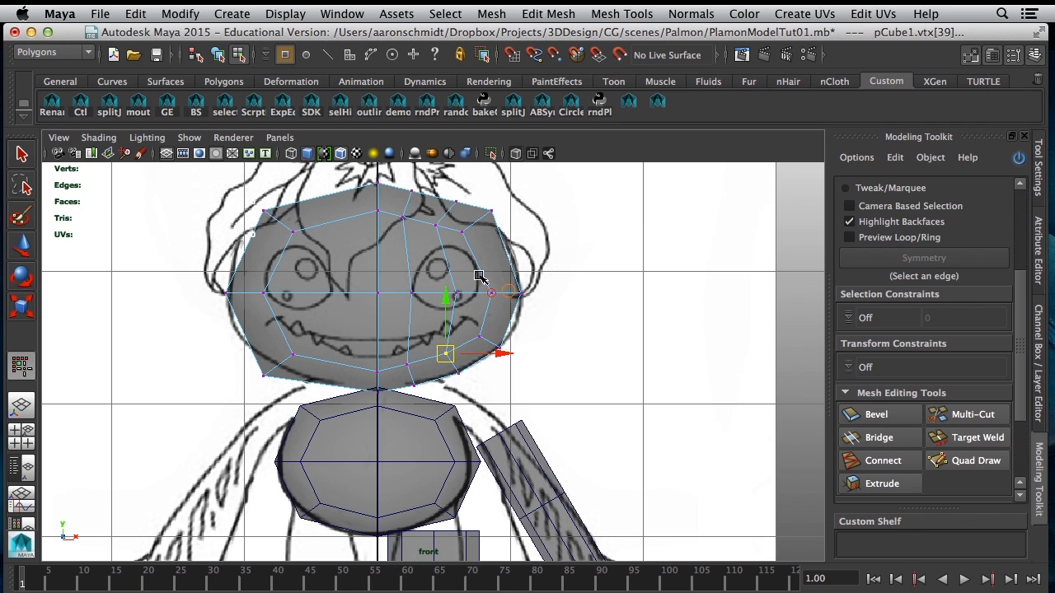
Place the upper outer corner vertices on the drawn head outline and lower the brow row, including the centre vertex, to just above the left eye
{"action": "left_click_drag", "start_coordinate": [497, 199], "coordinate": [470, 243]}
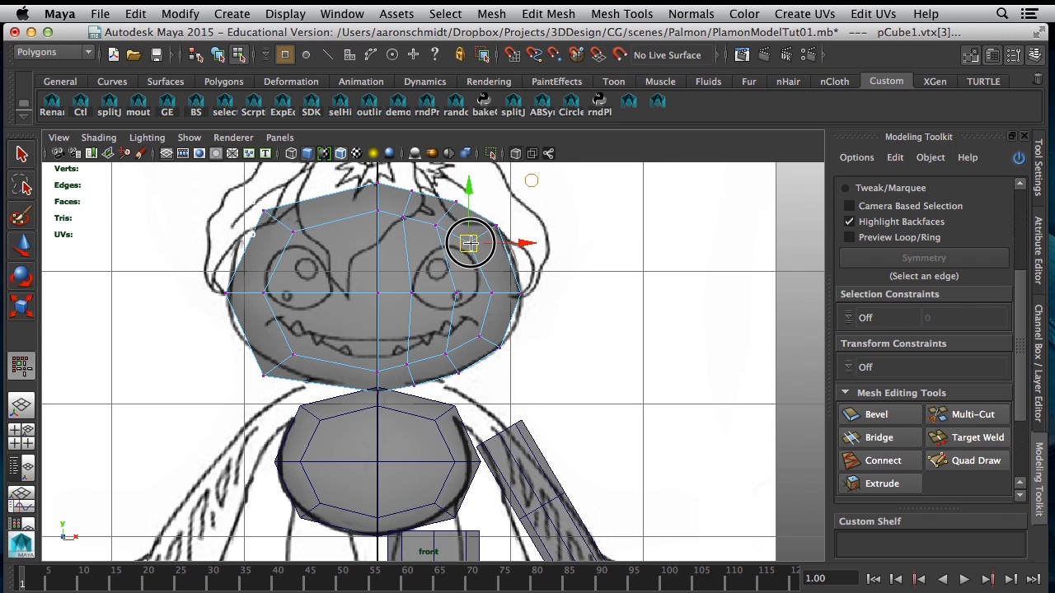
{"action": "left_click", "coordinate": [497, 224]}
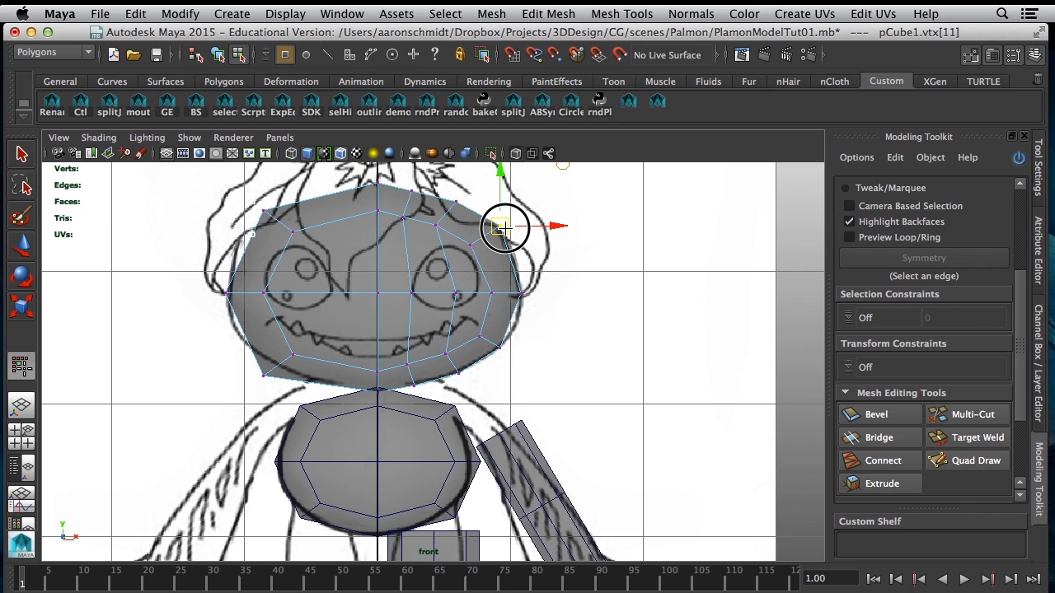
{"action": "left_click", "coordinate": [441, 237]}
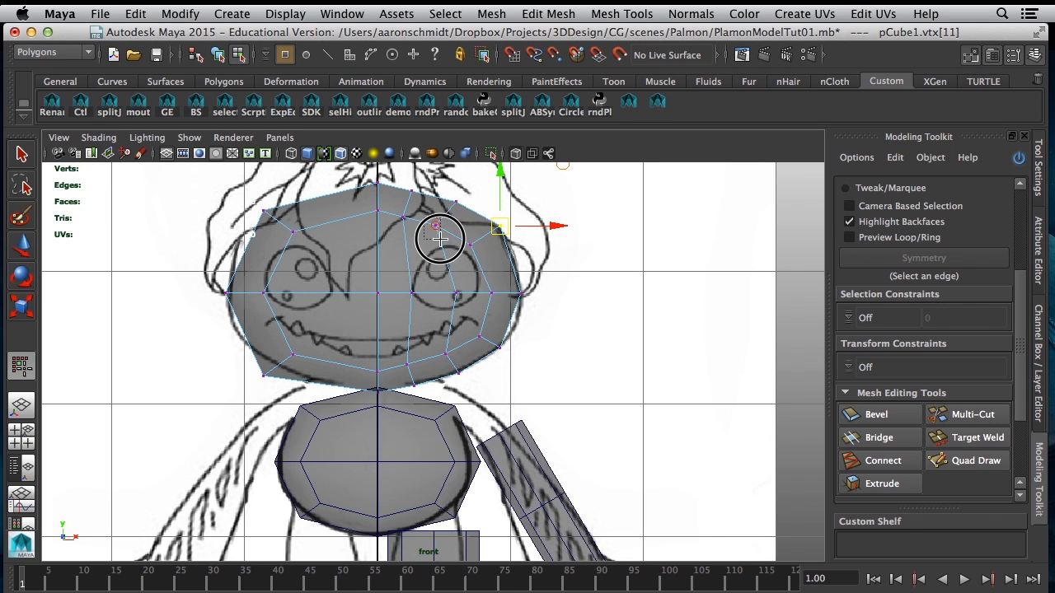
{"action": "left_click", "coordinate": [378, 188]}
{"action": "mouse_move", "coordinate": [380, 176]}
{"action": "left_mouse_down"}
{"action": "mouse_move", "coordinate": [380, 164]}
{"action": "mouse_move", "coordinate": [380, 180]}
{"action": "left_mouse_up"}
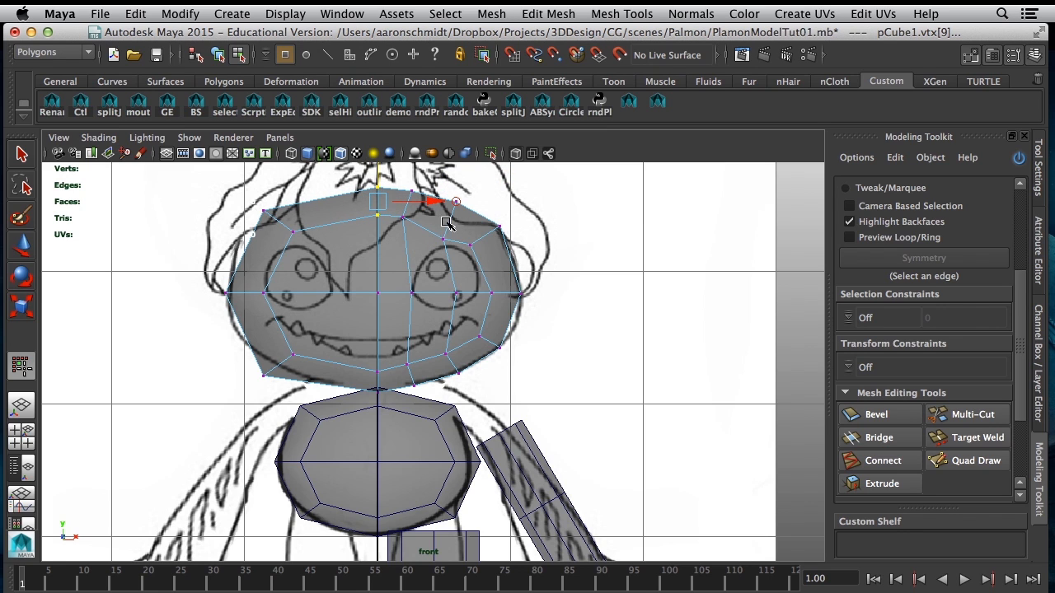
{"action": "left_click", "coordinate": [402, 218]}
{"action": "left_click_drag", "start_coordinate": [402, 218], "coordinate": [404, 240]}
{"action": "left_click_drag", "start_coordinate": [367, 209], "coordinate": [378, 246]}
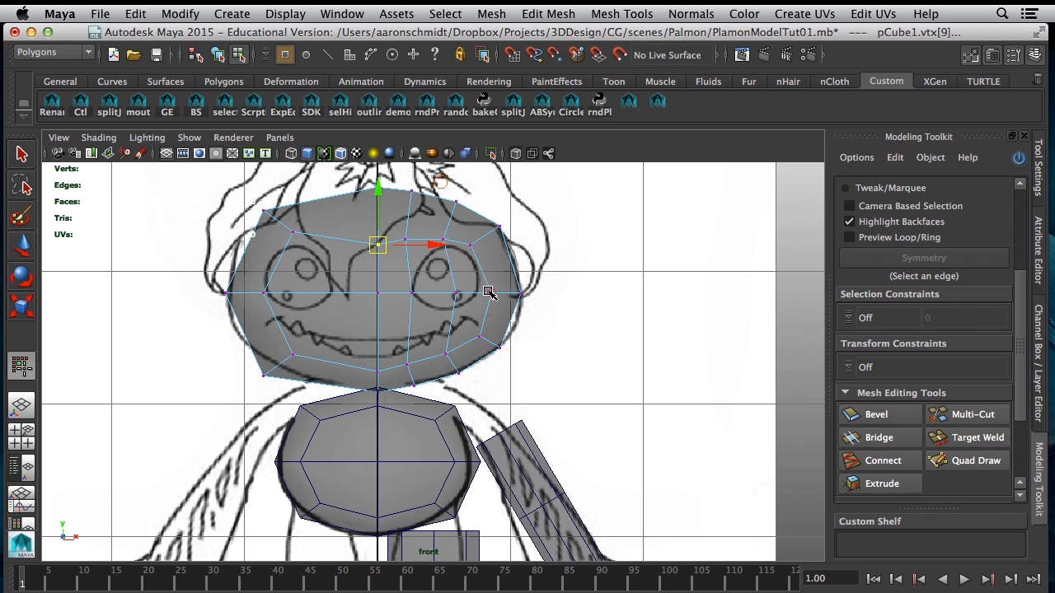
Reposition the middle row of head vertices around the character's left eye, fitting its inner side, outer side and centre to the drawing
{"action": "left_click_drag", "start_coordinate": [418, 287], "coordinate": [404, 295]}
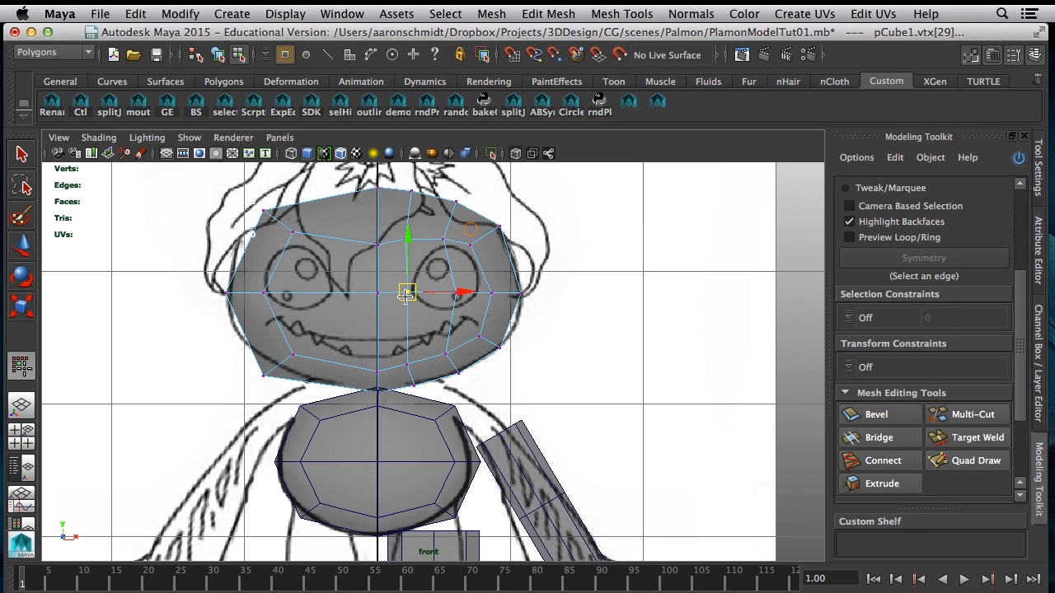
{"action": "left_click", "coordinate": [480, 334]}
{"action": "left_click_drag", "start_coordinate": [499, 287], "coordinate": [483, 304]}
{"action": "left_click_drag", "start_coordinate": [491, 293], "coordinate": [448, 280]}
{"action": "left_click", "coordinate": [450, 296]}
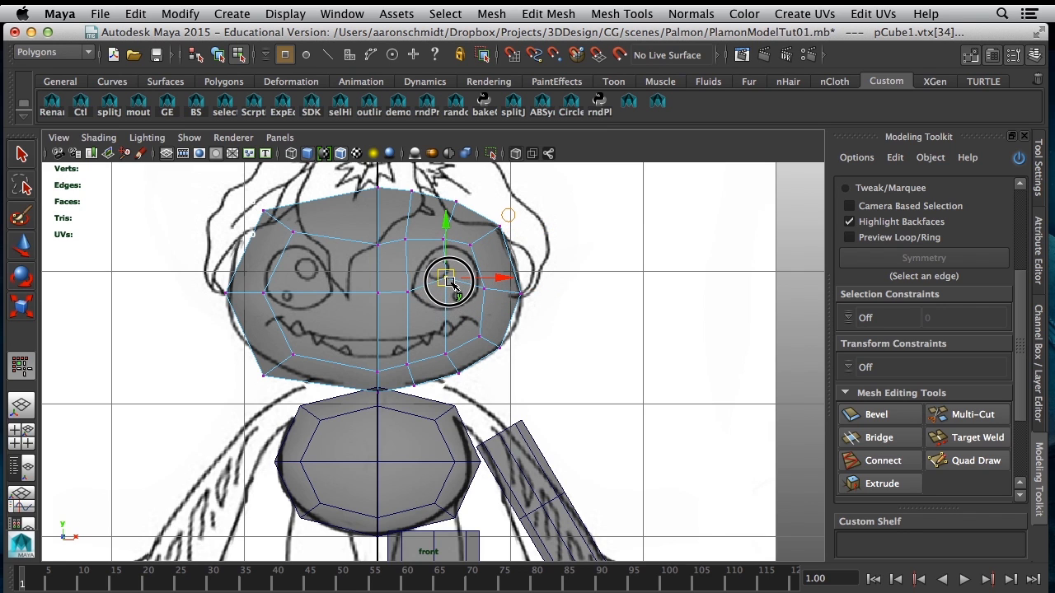
{"action": "left_click", "coordinate": [406, 295]}
{"action": "left_click_drag", "start_coordinate": [219, 281], "coordinate": [437, 337]}
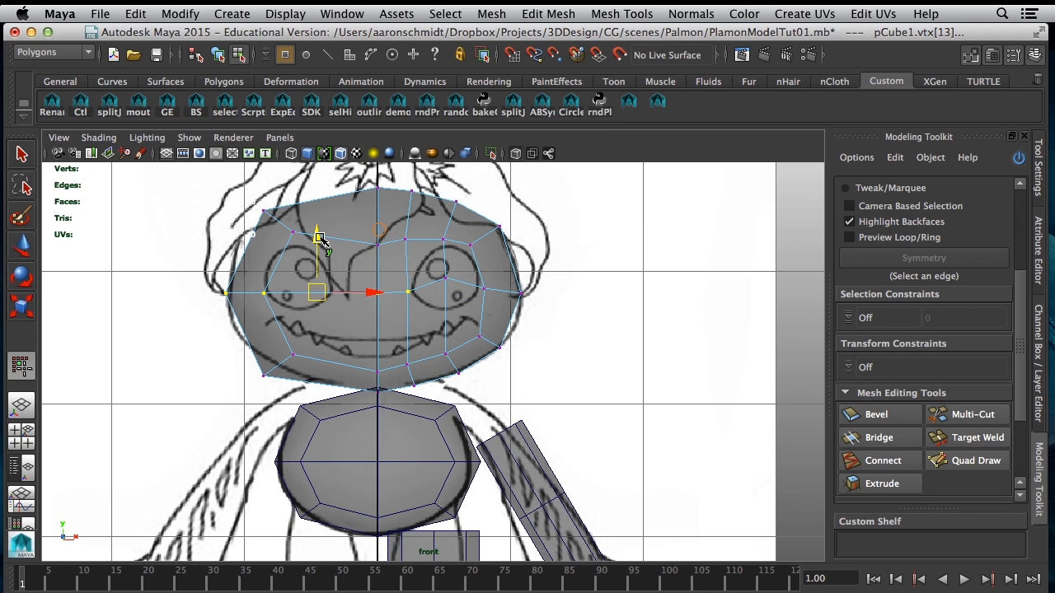
{"action": "left_click", "coordinate": [483, 284]}
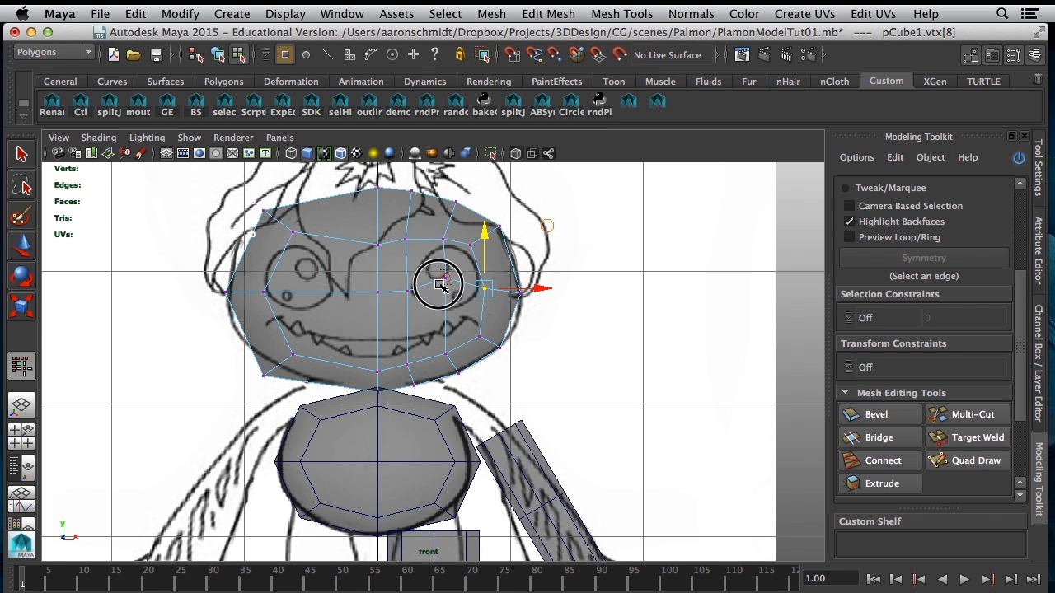
{"action": "left_click", "coordinate": [442, 282]}
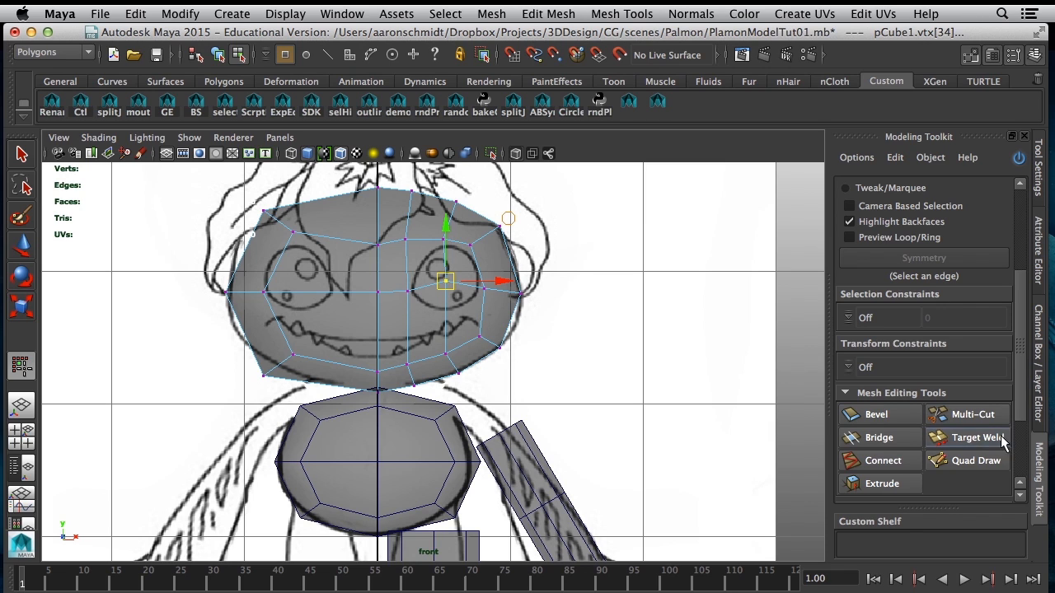
Insert a horizontal edge loop with Multi-Cut across the head between the eyes and the mouth, and return to vertex editing
{"action": "left_click", "coordinate": [965, 414]}
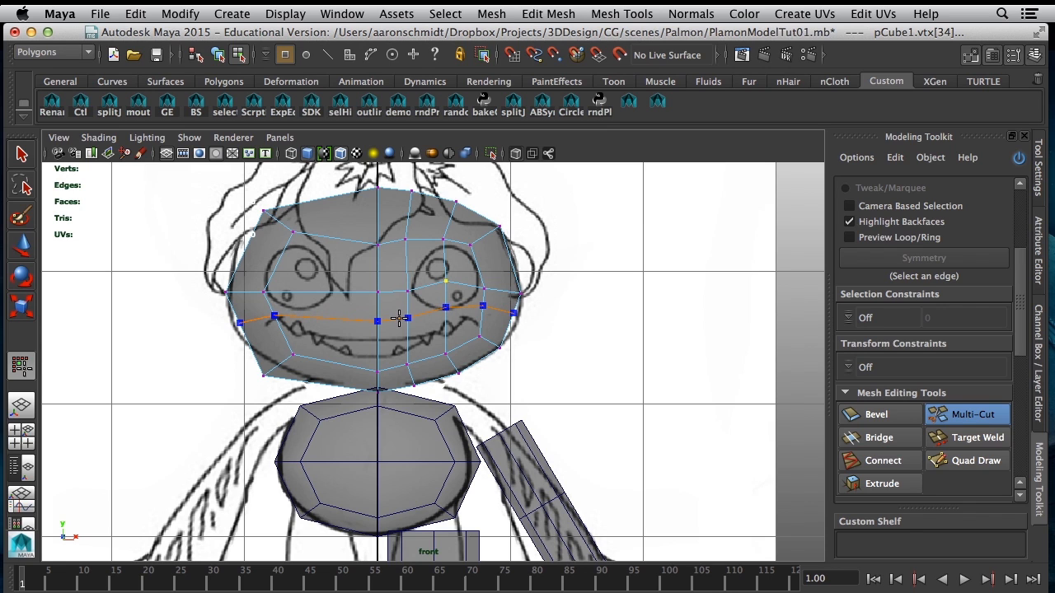
{"action": "left_click", "coordinate": [398, 318], "text": "ctrl"}
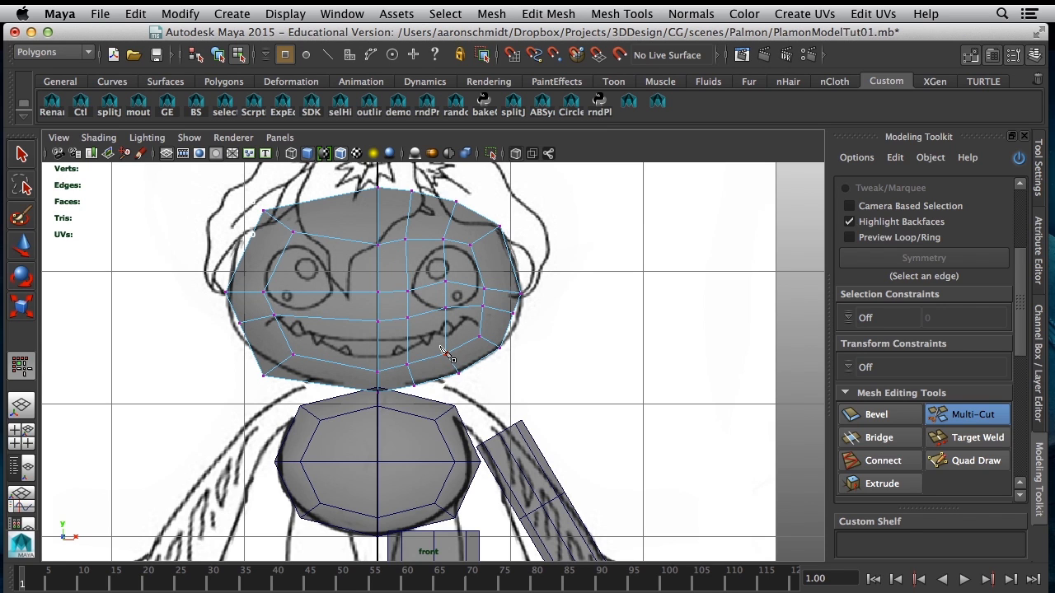
{"action": "key", "text": "q"}
{"action": "right_click_drag", "start_coordinate": [421, 287], "coordinate": [368, 285]}
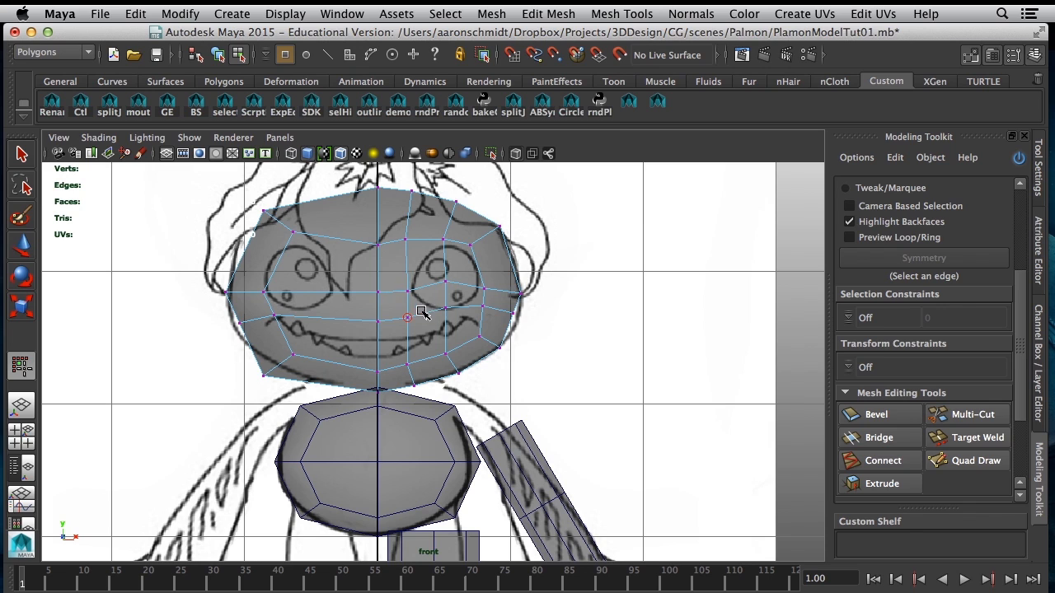
Shape the new loop's vertices around the lower rim of the character's left eye and move its outer vertex onto the cheek outline
{"action": "key", "text": "w"}
{"action": "left_click", "coordinate": [407, 318]}
{"action": "left_click_drag", "start_coordinate": [407, 317], "coordinate": [416, 306]}
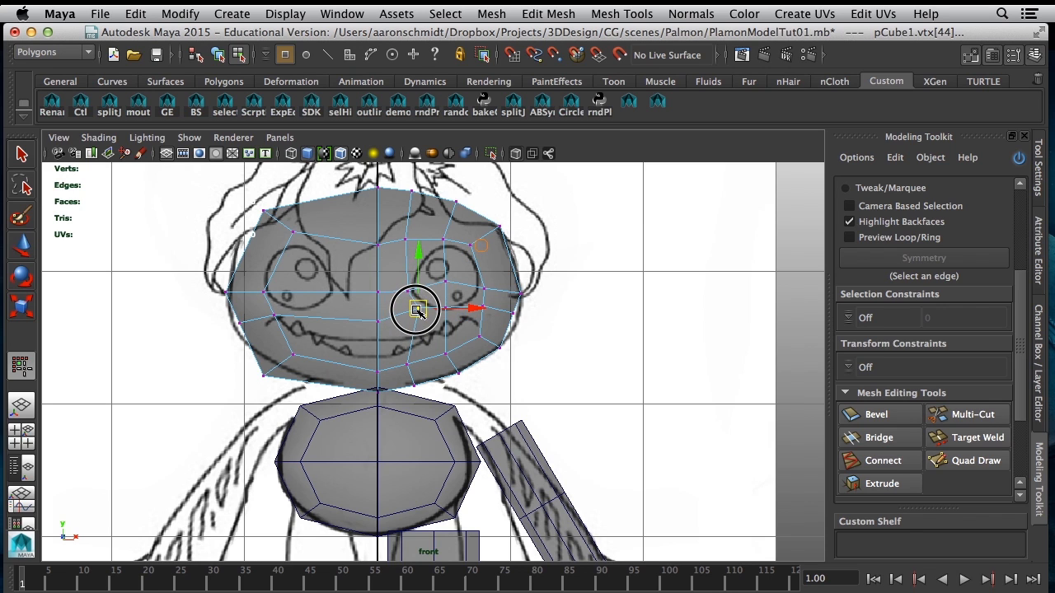
{"action": "left_click", "coordinate": [483, 308]}
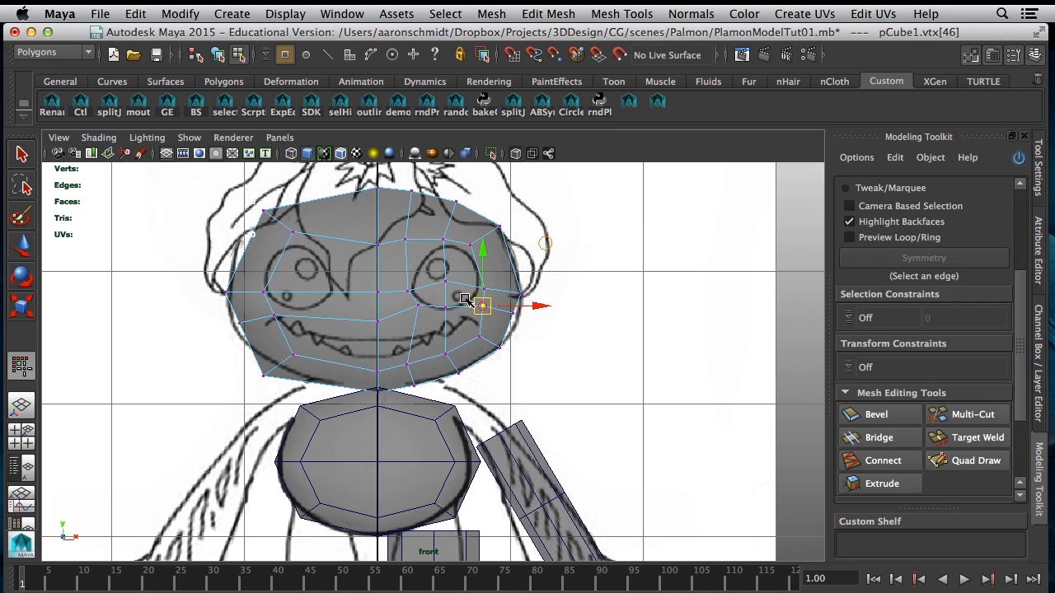
{"action": "left_click", "coordinate": [480, 307]}
{"action": "left_click_drag", "start_coordinate": [482, 304], "coordinate": [470, 307]}
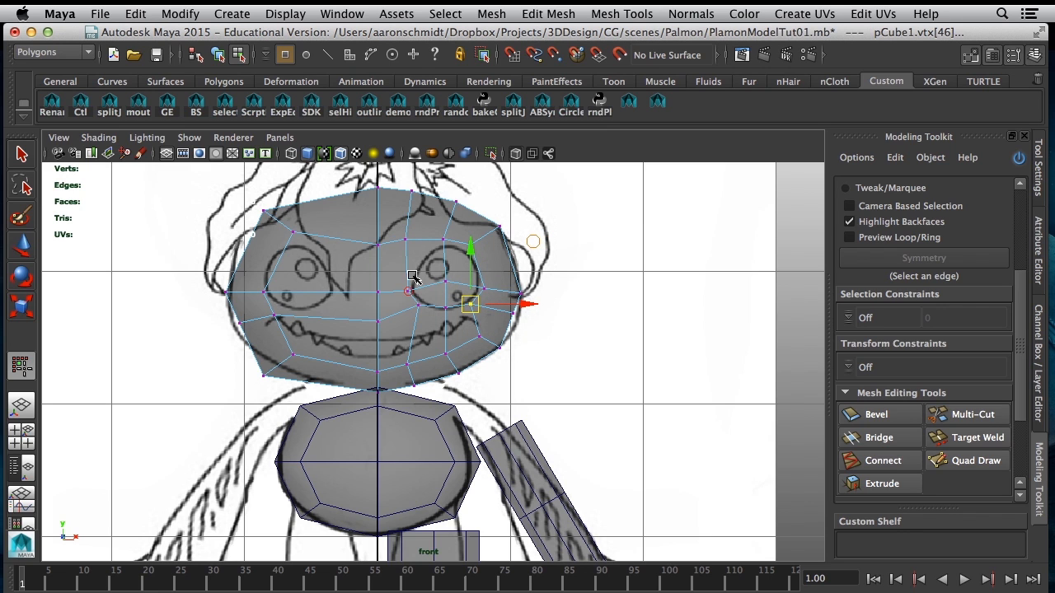
{"action": "left_click", "coordinate": [377, 316]}
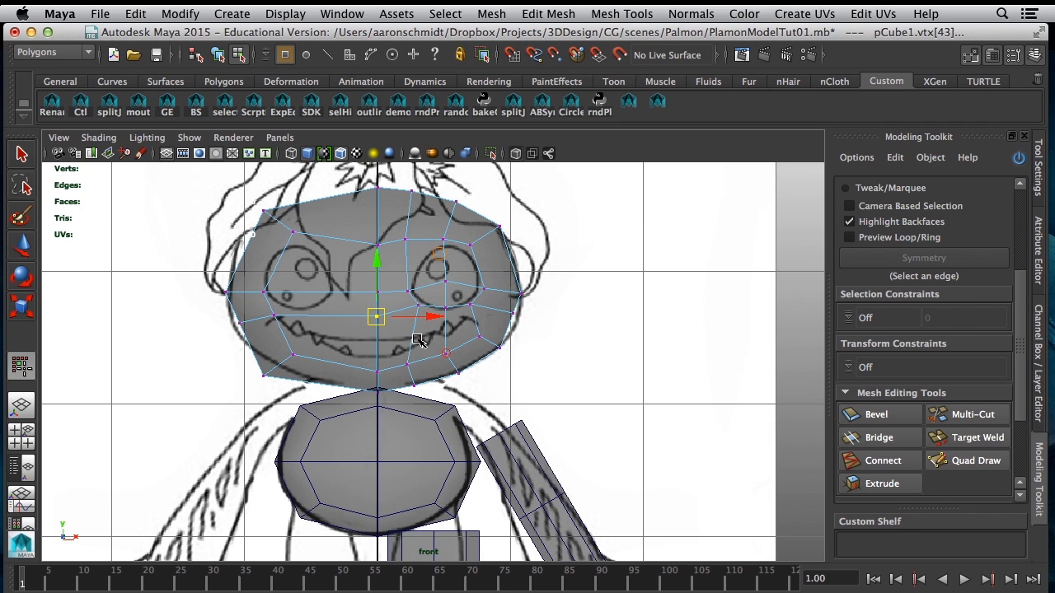
{"action": "left_click", "coordinate": [514, 324]}
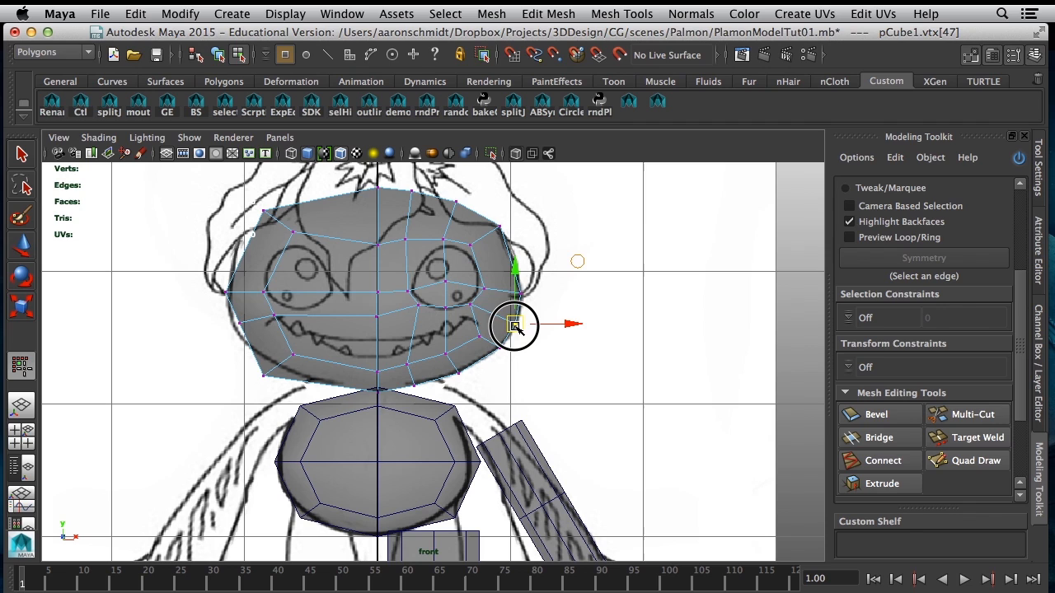
{"action": "left_click", "coordinate": [421, 305]}
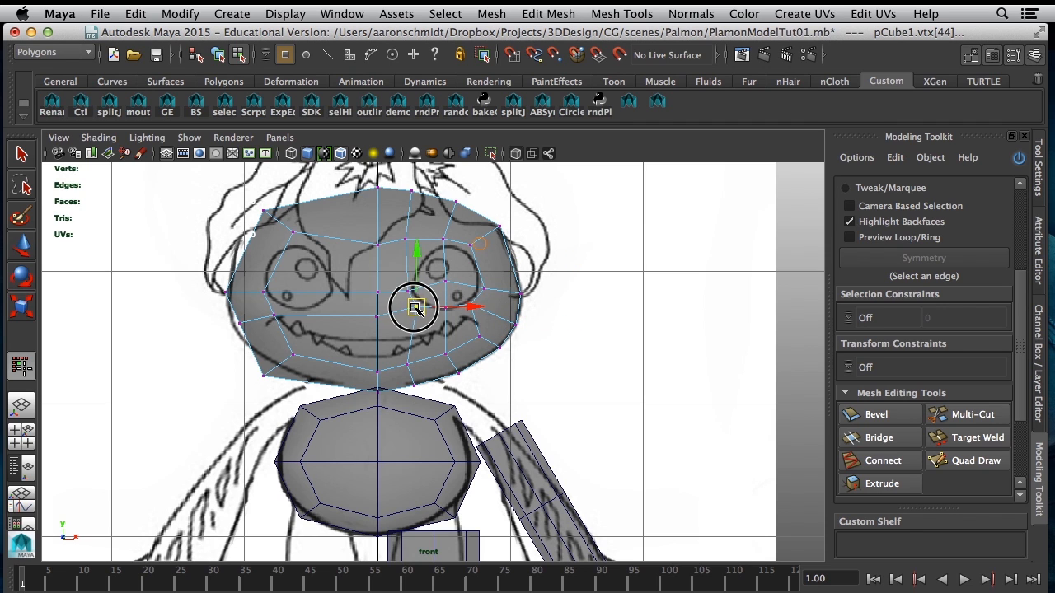
Adjust the vertices along the upper rim and outer side of the character's left eye, checking the head in smooth preview
{"action": "left_click", "coordinate": [405, 240]}
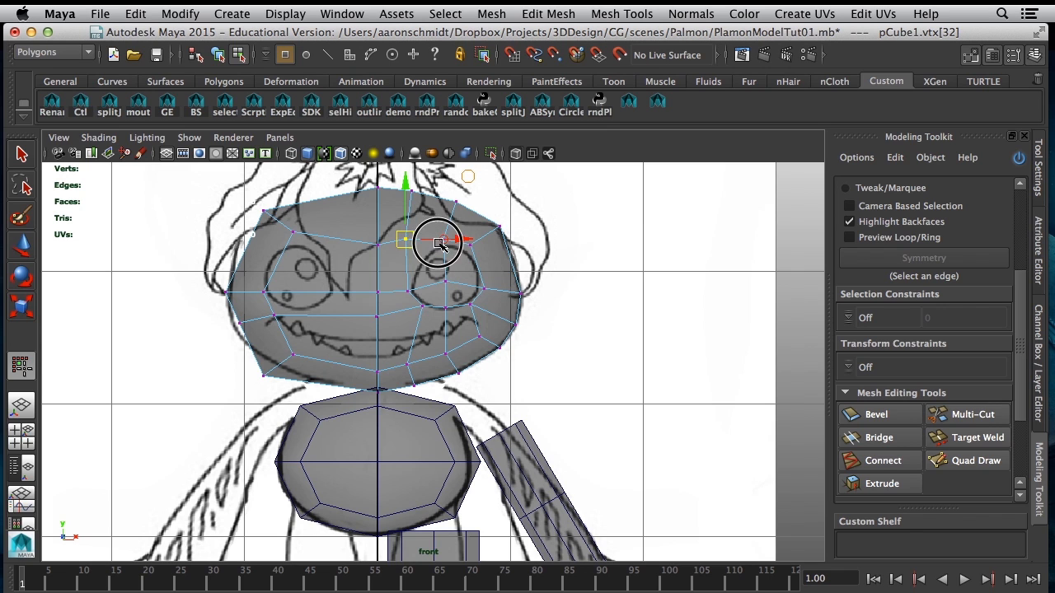
{"action": "left_click", "coordinate": [443, 243]}
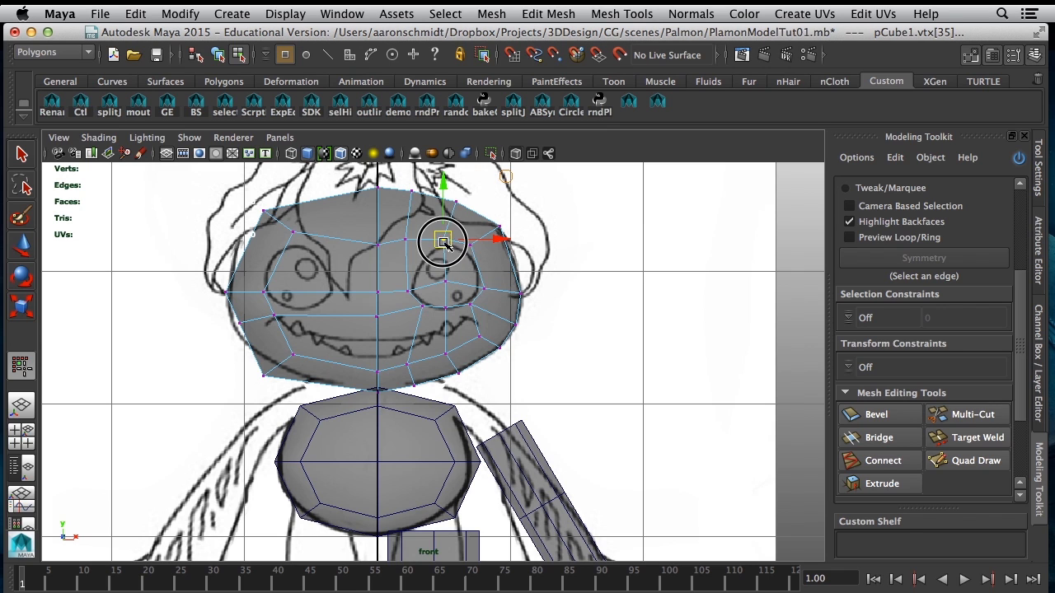
{"action": "left_click", "coordinate": [404, 240]}
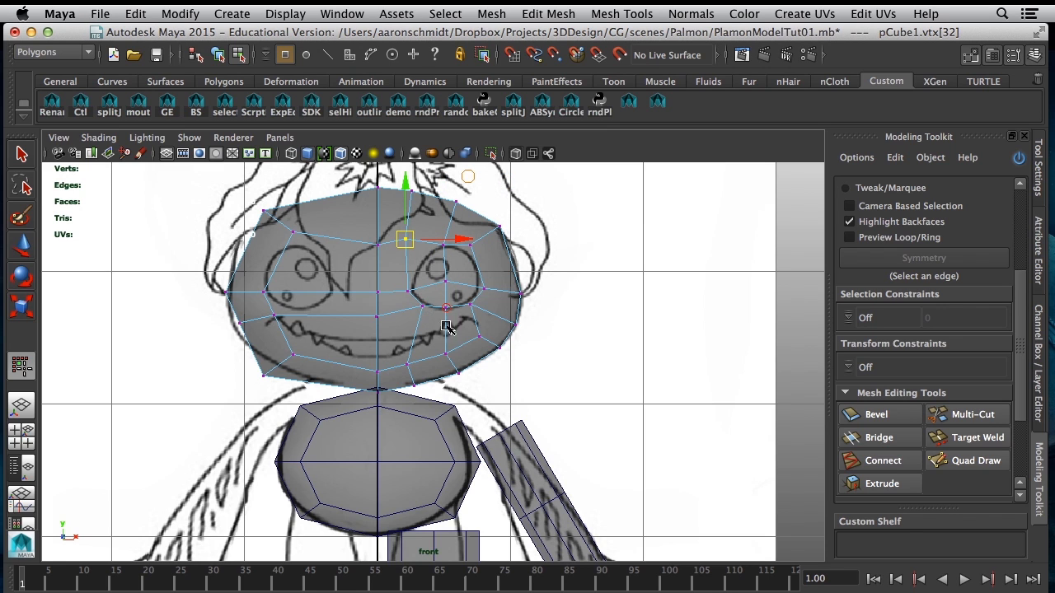
{"action": "left_click", "coordinate": [485, 288]}
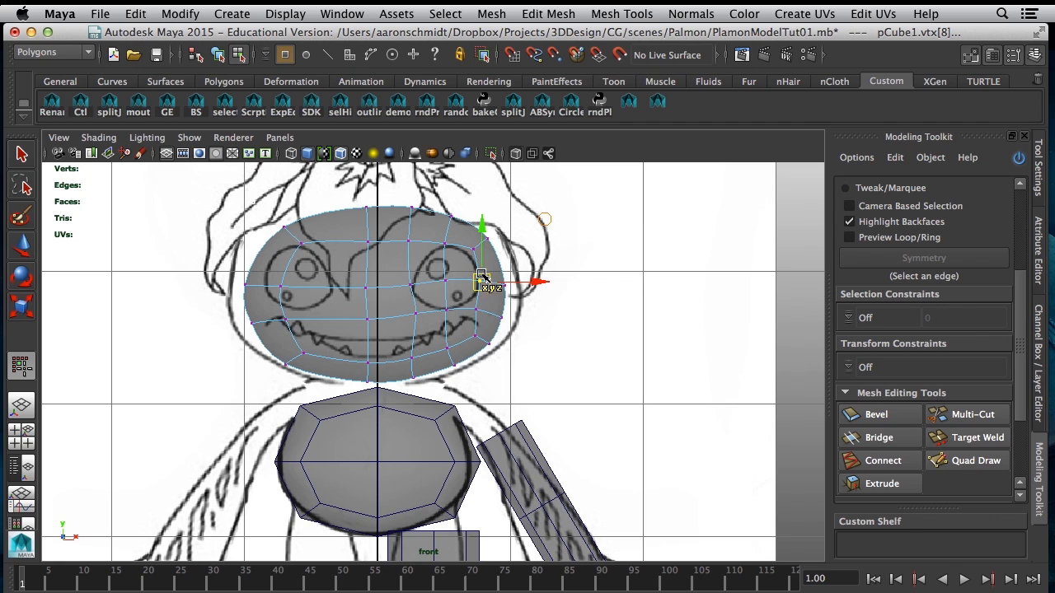
{"action": "key", "text": "1"}
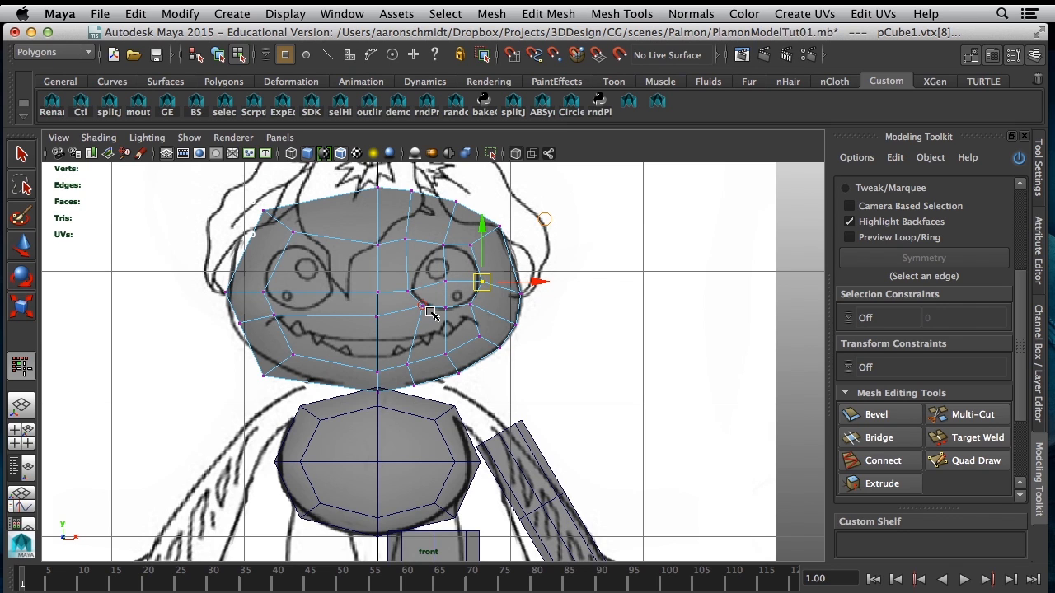
Enlarge the side view on the head and move its foremost middle-row vertex toward the drawn face profile
{"action": "key", "text": "space"}
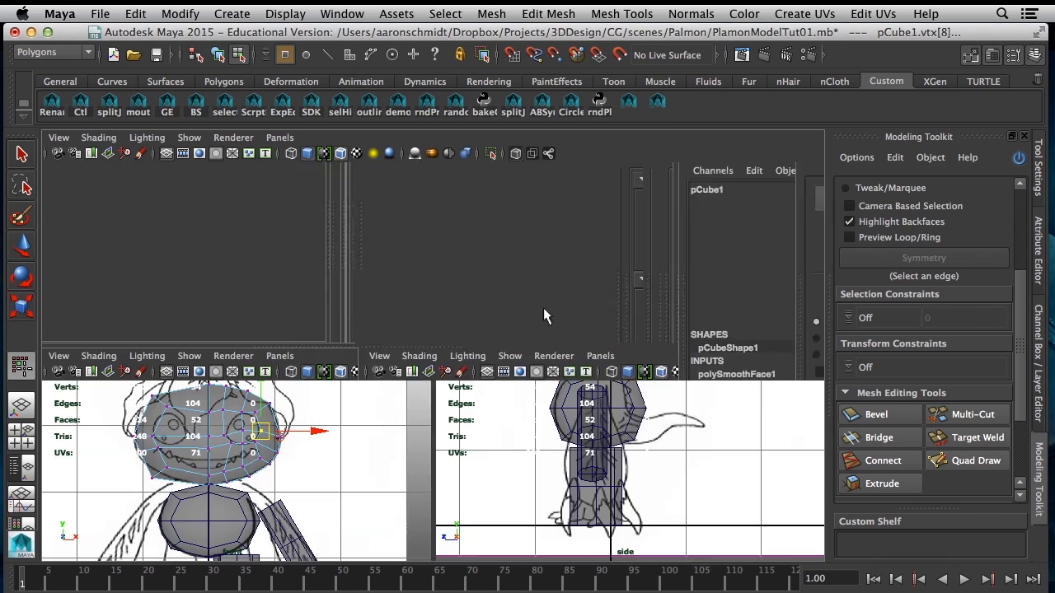
{"action": "mouse_move", "coordinate": [582, 264]}
{"action": "left_mouse_down", "text": "alt"}
{"action": "mouse_move", "coordinate": [537, 266]}
{"action": "mouse_move", "coordinate": [633, 279]}
{"action": "mouse_move", "coordinate": [575, 282]}
{"action": "left_mouse_up", "text": "alt"}
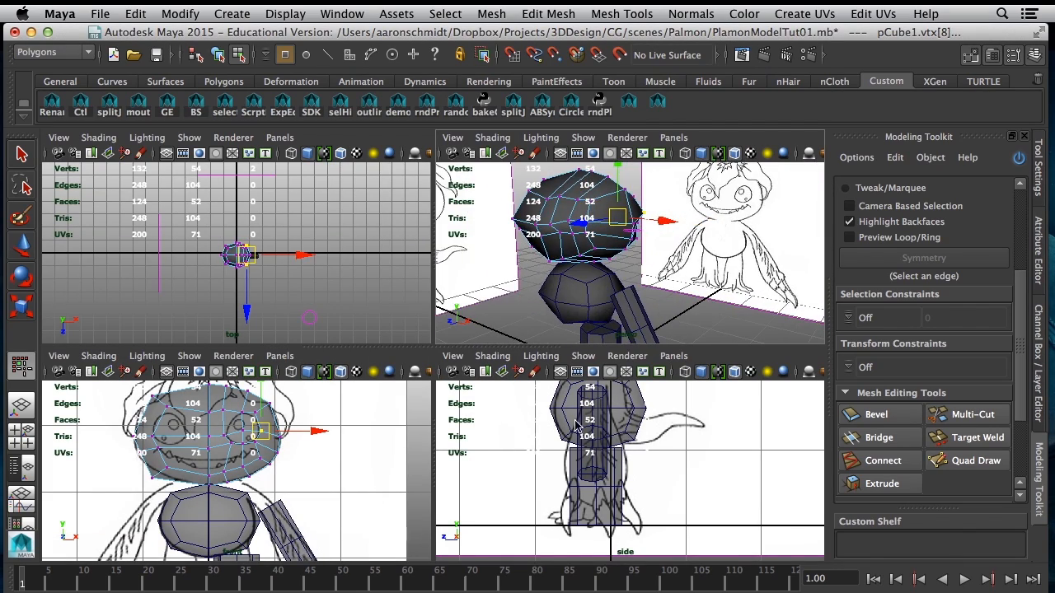
{"action": "key", "text": "space"}
{"action": "scroll", "coordinate": [481, 363], "scroll_direction": "up", "scroll_amount": 2}
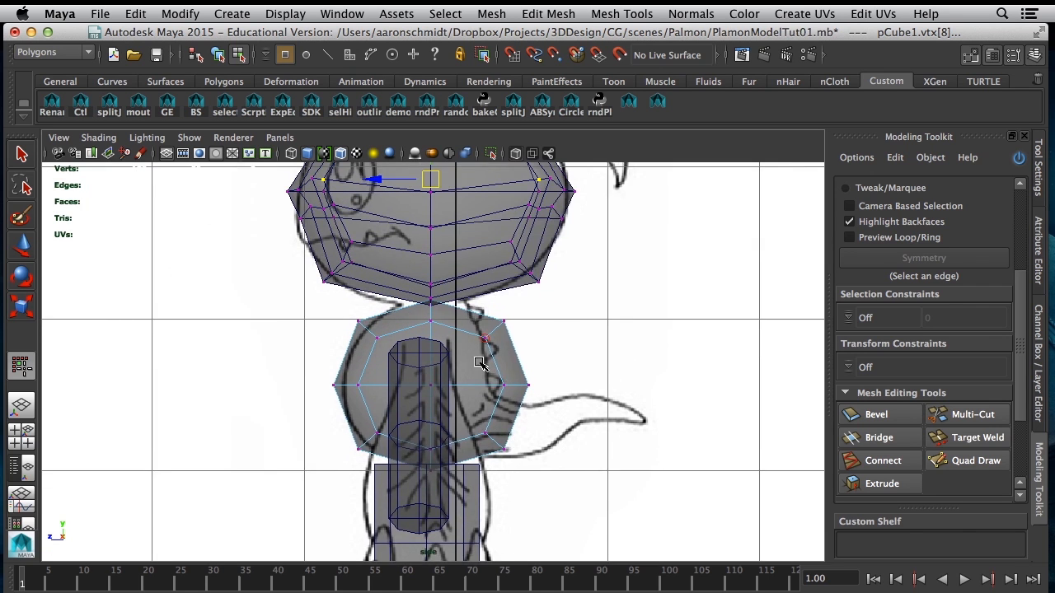
{"action": "middle_click_drag", "start_coordinate": [480, 363], "coordinate": [516, 421], "text": "alt"}
{"action": "left_click_drag", "start_coordinate": [516, 421], "coordinate": [468, 386], "text": "alt"}
{"action": "right_click_drag", "start_coordinate": [425, 371], "coordinate": [335, 313]}
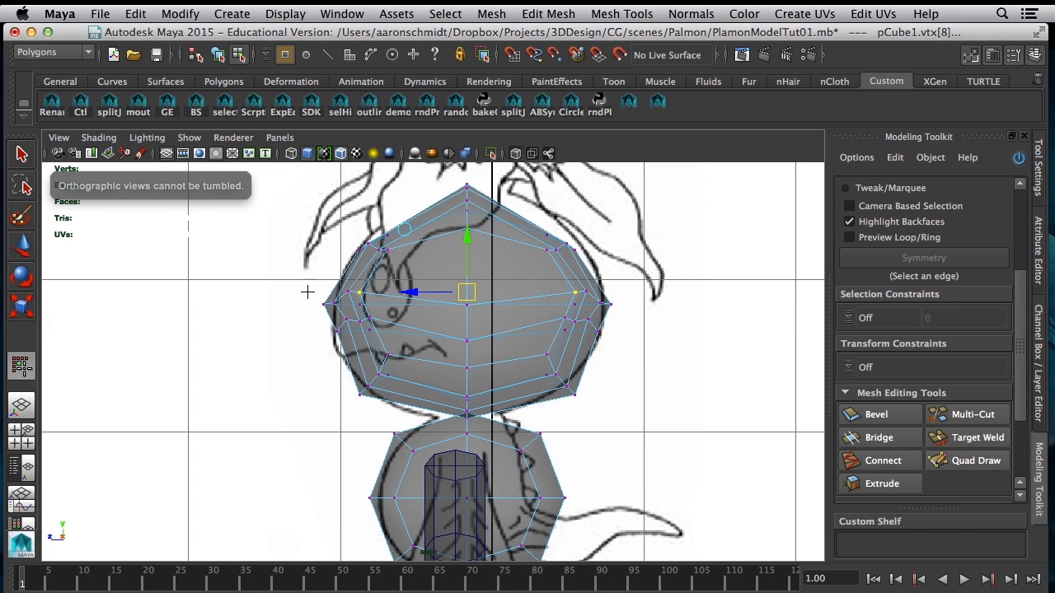
{"action": "left_click", "coordinate": [337, 332]}
{"action": "left_click", "coordinate": [327, 310]}
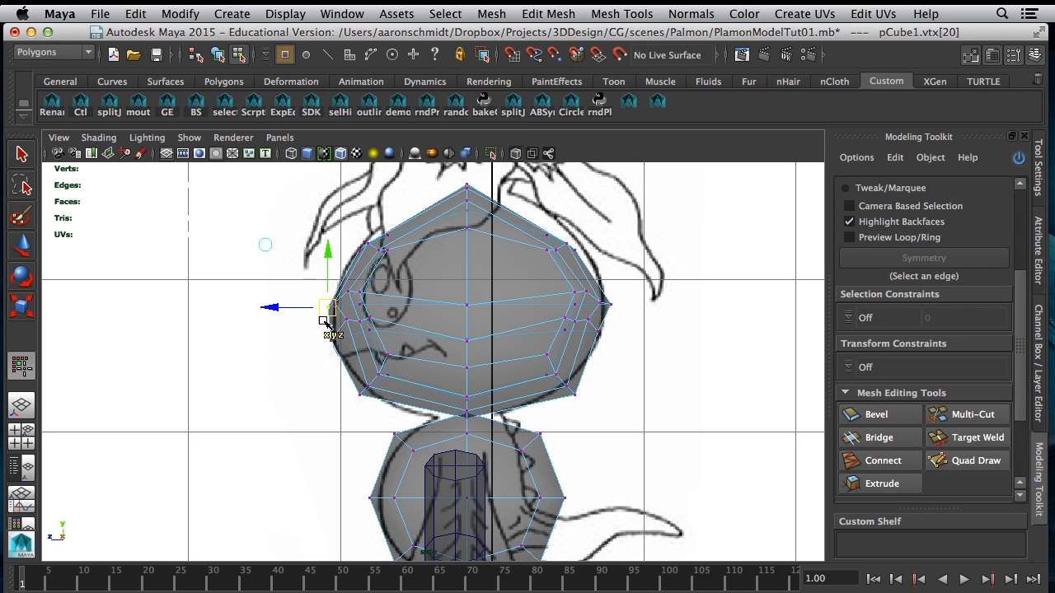
{"action": "left_click", "coordinate": [389, 307]}
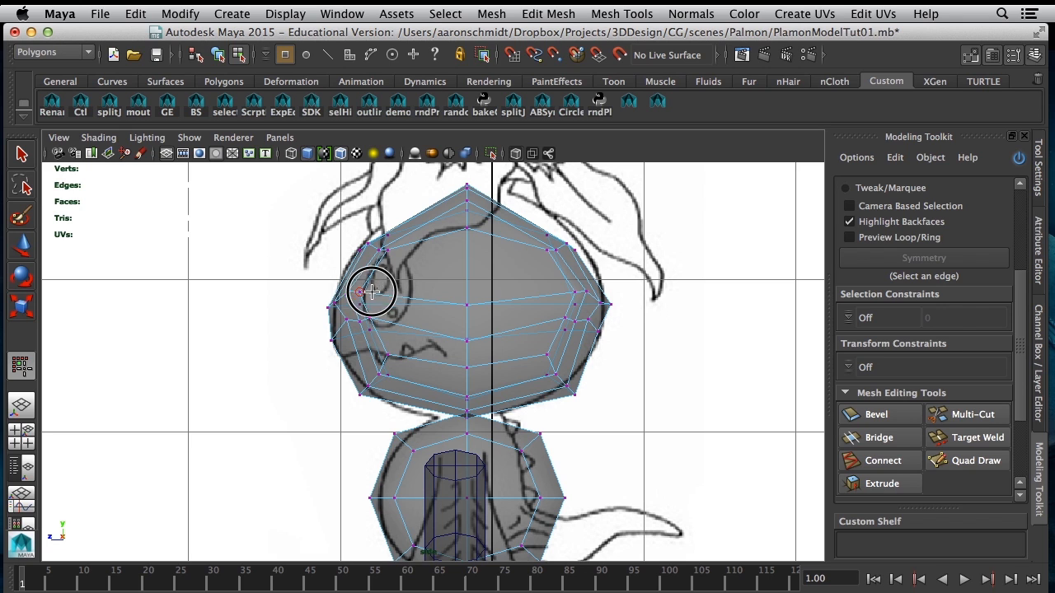
Push the eye's outer vertices back in depth in the side view so they wrap around the drawn eye
{"action": "left_click", "coordinate": [360, 293]}
{"action": "left_click_drag", "start_coordinate": [299, 297], "coordinate": [336, 296]}
{"action": "left_click", "coordinate": [288, 323]}
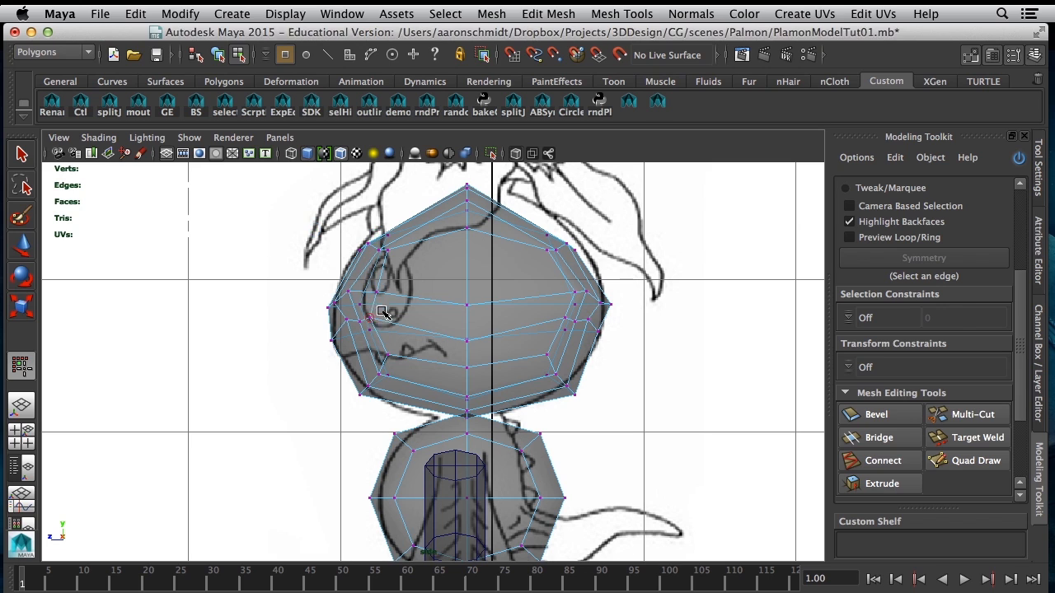
{"action": "left_click", "coordinate": [360, 319]}
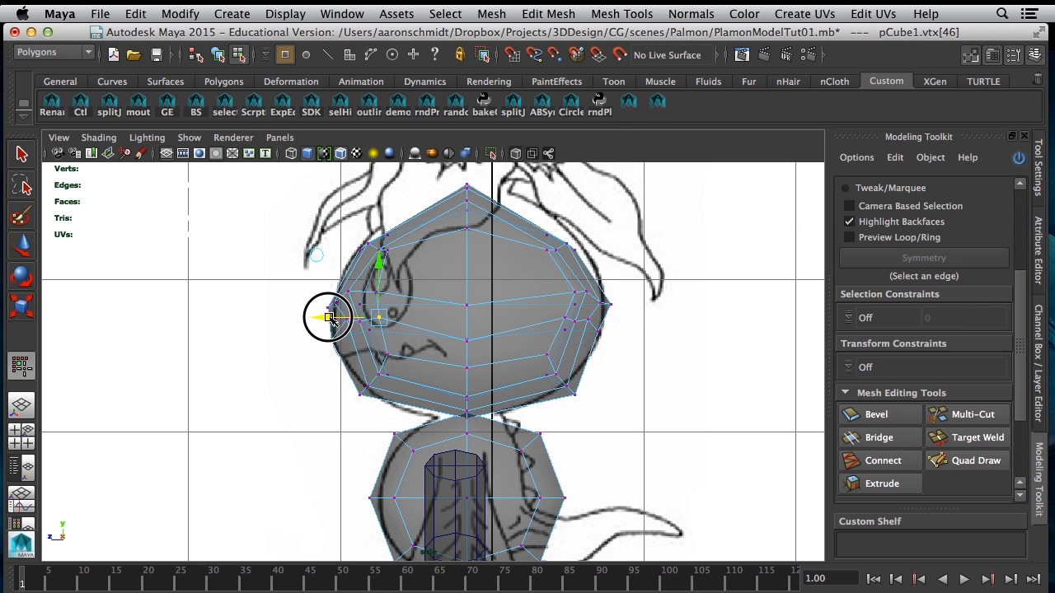
{"action": "left_click", "coordinate": [376, 293]}
{"action": "left_click_drag", "start_coordinate": [317, 297], "coordinate": [357, 294]}
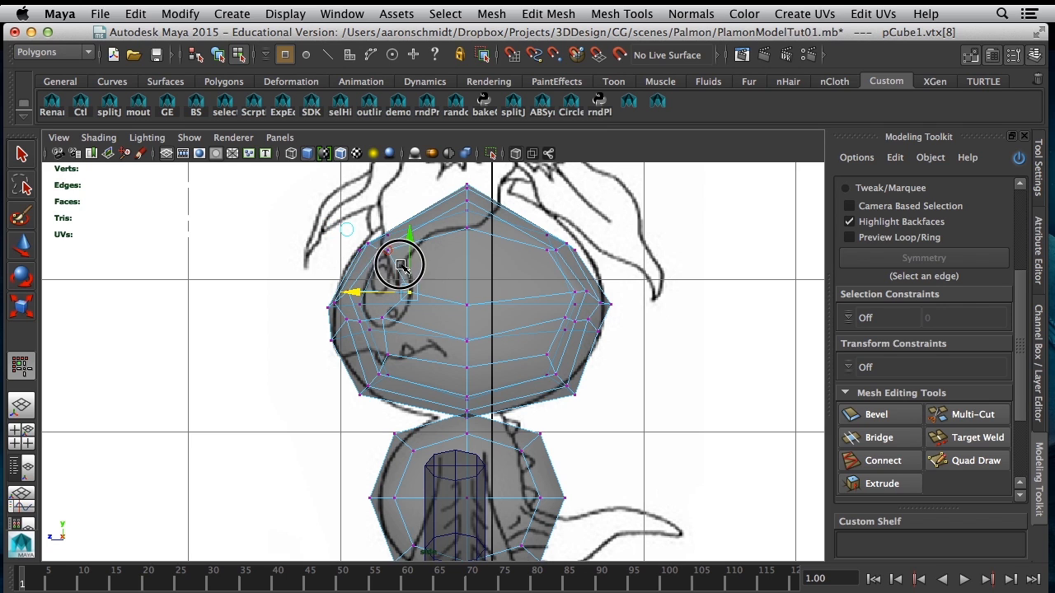
{"action": "left_click", "coordinate": [382, 249]}
{"action": "mouse_move", "coordinate": [327, 250]}
{"action": "left_mouse_down"}
{"action": "mouse_move", "coordinate": [336, 247]}
{"action": "mouse_move", "coordinate": [328, 250]}
{"action": "left_mouse_up"}
{"action": "left_click", "coordinate": [385, 313]}
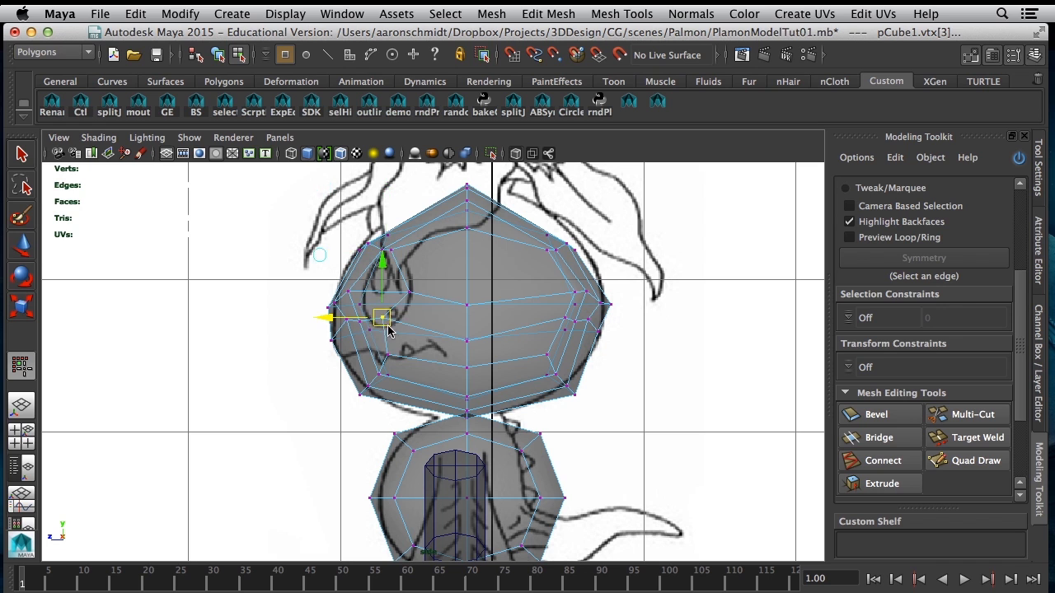
{"action": "left_click", "coordinate": [355, 349]}
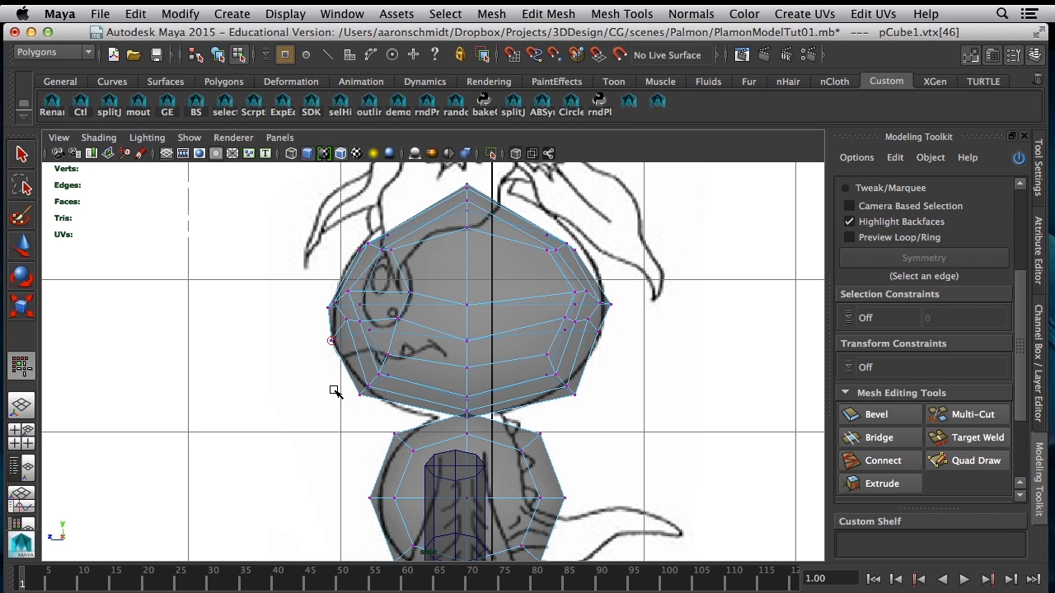
Delete the faces on the character's right half of the head mesh and inspect the remaining half in perspective
{"action": "key", "text": "space"}
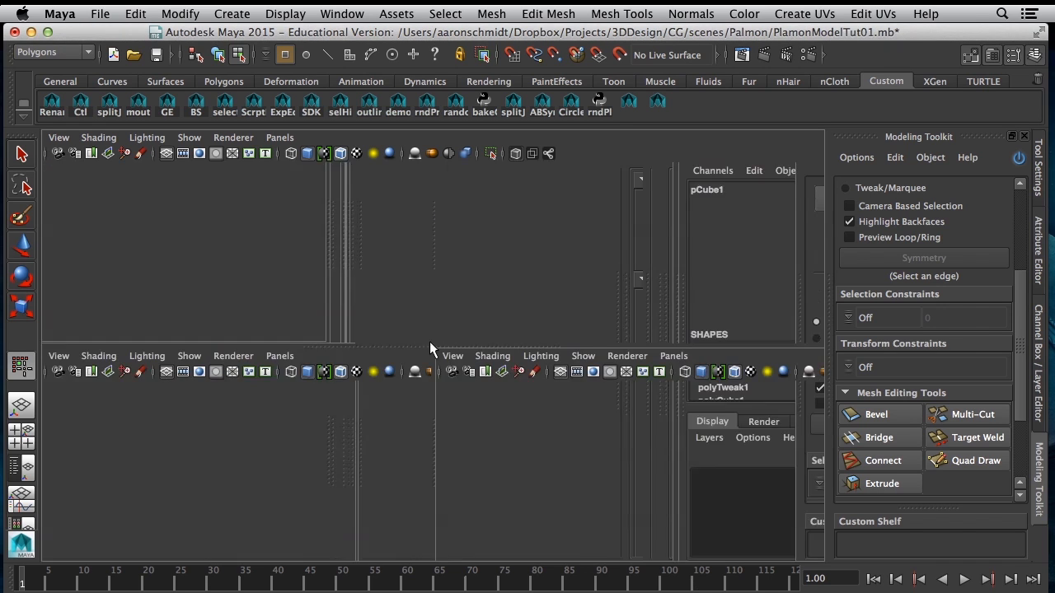
{"action": "right_click_drag", "start_coordinate": [232, 420], "coordinate": [231, 326]}
{"action": "left_click_drag", "start_coordinate": [130, 390], "coordinate": [194, 486]}
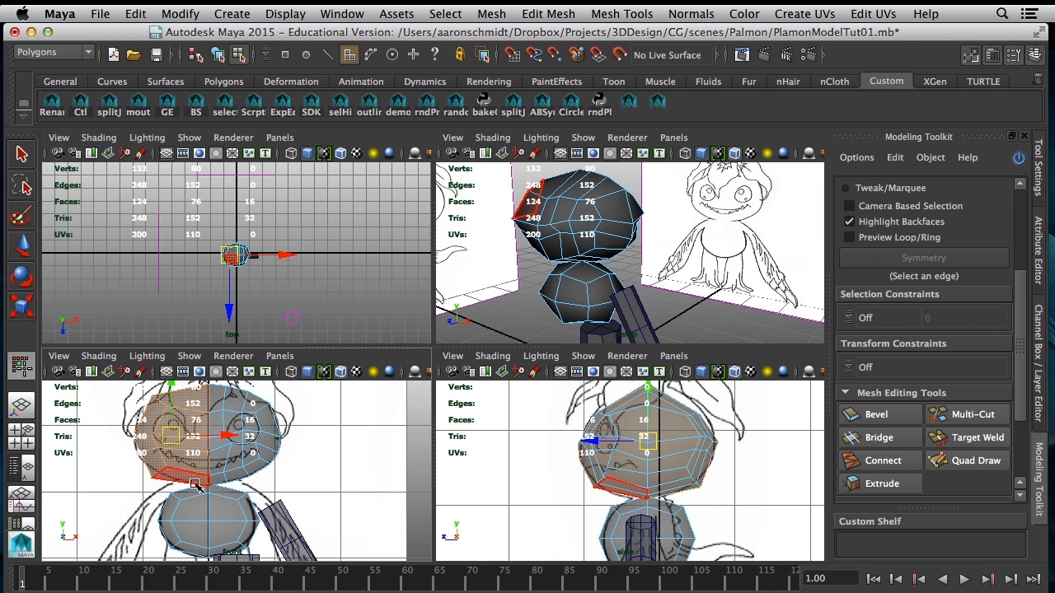
{"action": "key", "text": "Delete"}
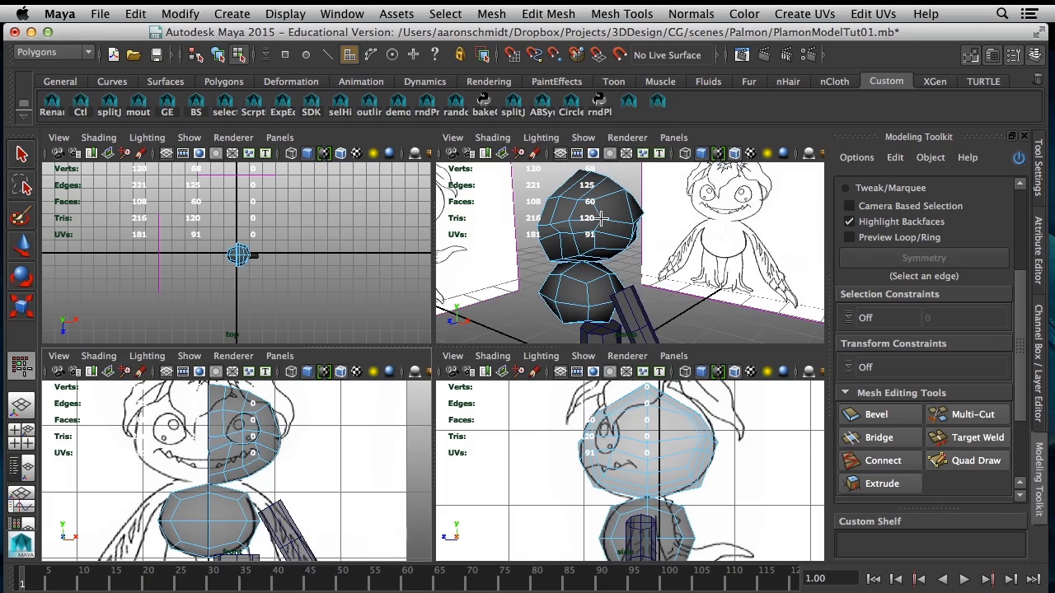
{"action": "key", "text": "space"}
{"action": "scroll", "coordinate": [304, 358], "scroll_direction": "down", "scroll_amount": 3}
{"action": "left_click_drag", "start_coordinate": [304, 358], "coordinate": [245, 349], "text": "alt"}
{"action": "key", "text": "space"}
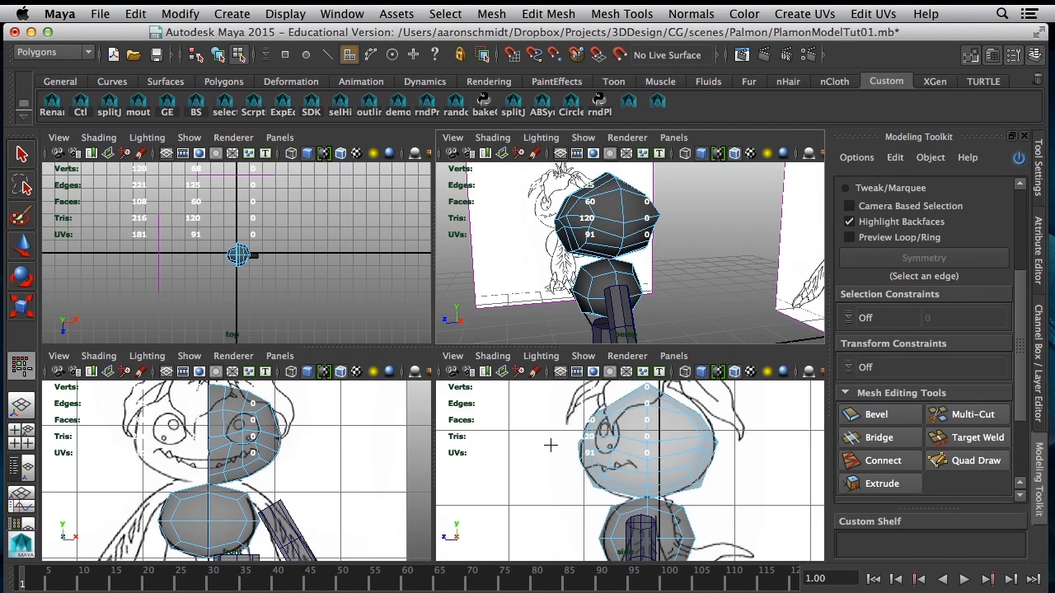
Enter vertex editing in the enlarged side view and move the lower front chin vertex toward the drawn jaw outline
{"action": "key", "text": "space"}
{"action": "right_click", "coordinate": [375, 360]}
{"action": "right_click_drag", "start_coordinate": [375, 360], "coordinate": [311, 287]}
{"action": "left_click", "coordinate": [353, 397]}
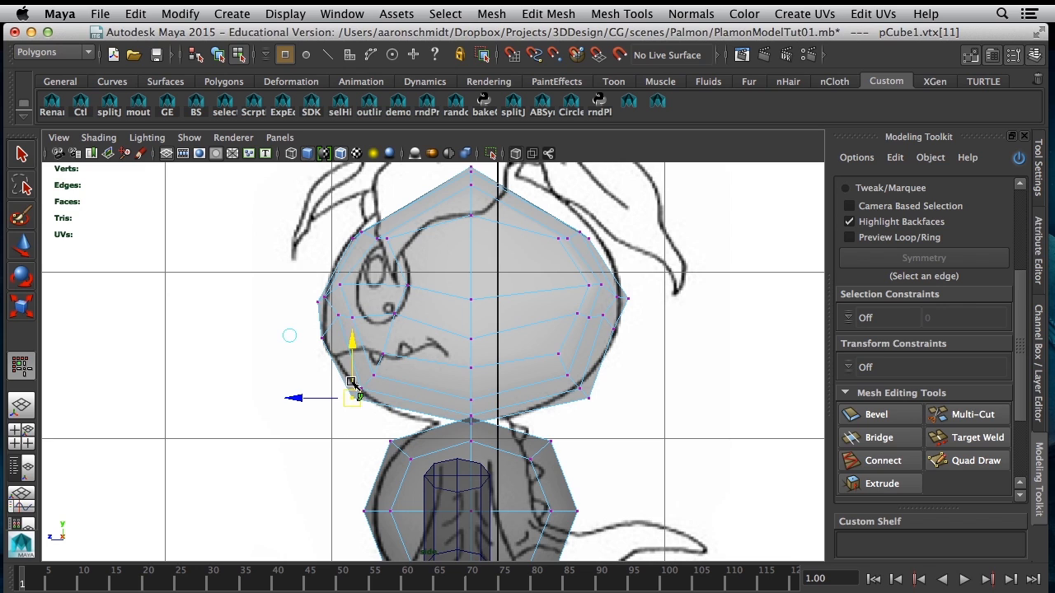
{"action": "left_click", "coordinate": [344, 423]}
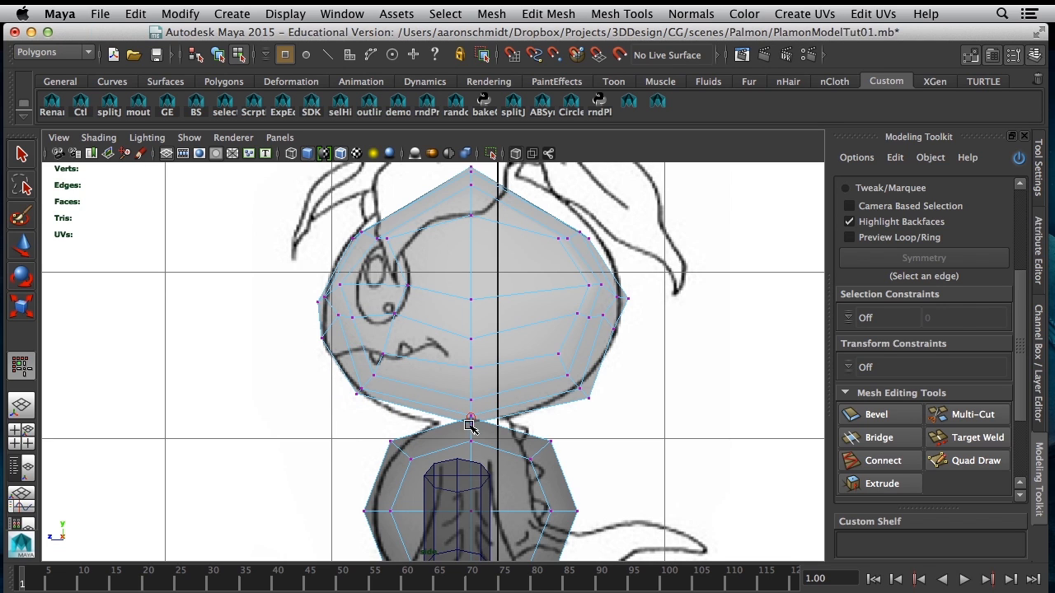
Return to object selection and restart vertex editing on the head mesh only, leaving the body out of component mode
{"action": "left_click", "coordinate": [478, 435]}
{"action": "left_click", "coordinate": [472, 404]}
{"action": "right_click_drag", "start_coordinate": [491, 301], "coordinate": [492, 356]}
{"action": "left_click", "coordinate": [628, 365]}
{"action": "right_click_drag", "start_coordinate": [465, 299], "coordinate": [381, 285]}
{"action": "left_click", "coordinate": [472, 417]}
{"action": "left_click", "coordinate": [342, 405]}
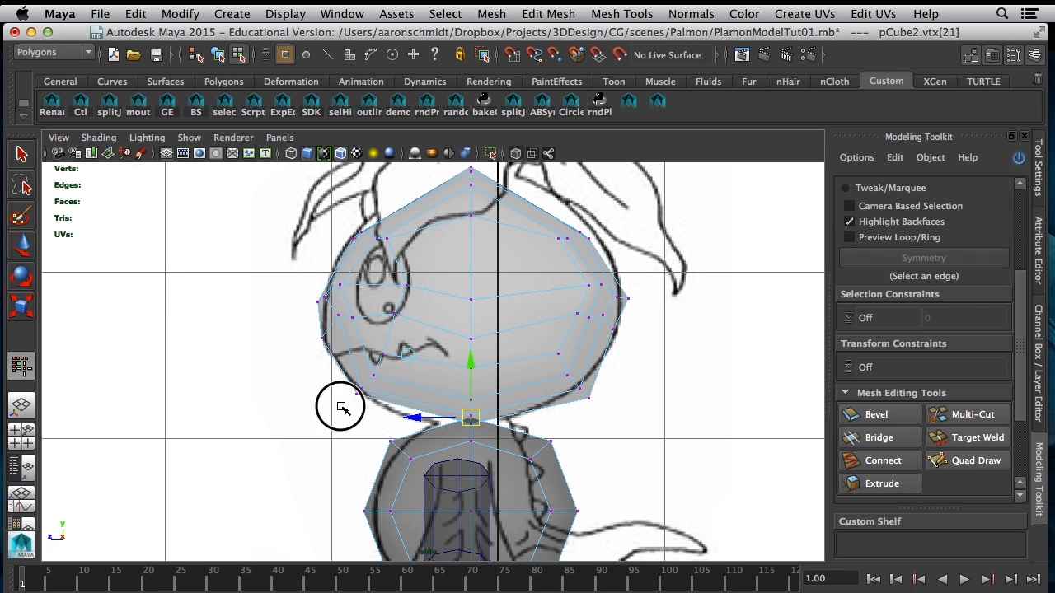
{"action": "left_click", "coordinate": [218, 55]}
{"action": "left_click", "coordinate": [262, 266]}
{"action": "left_click", "coordinate": [384, 257]}
{"action": "right_click", "coordinate": [384, 257]}
{"action": "left_click", "coordinate": [313, 256]}
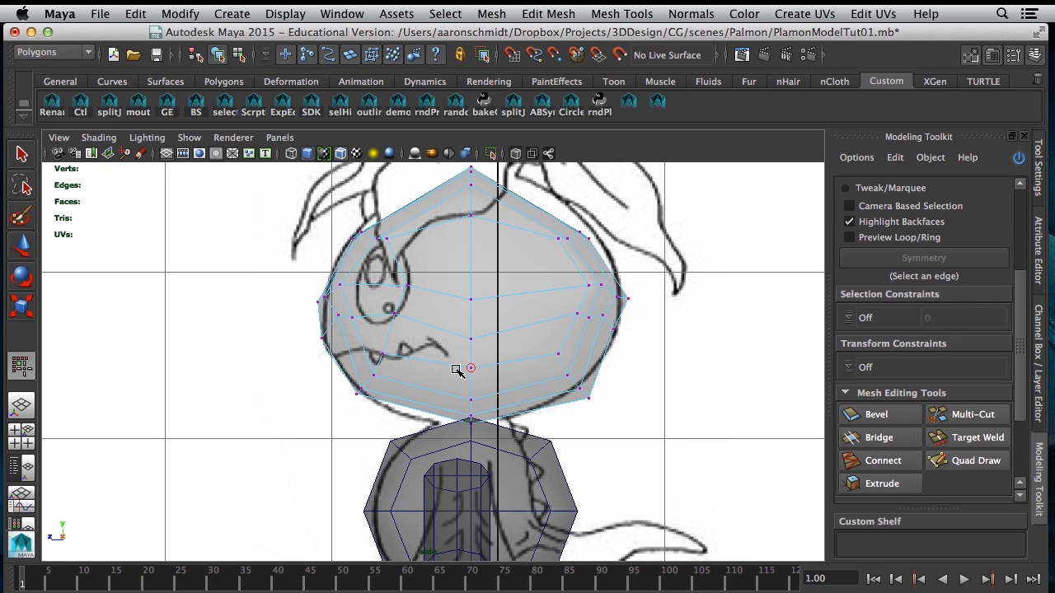
Raise the head's bottom centre vertices slightly and shift the mouth, jaw and brow vertices back in the side view
{"action": "left_click", "coordinate": [459, 412]}
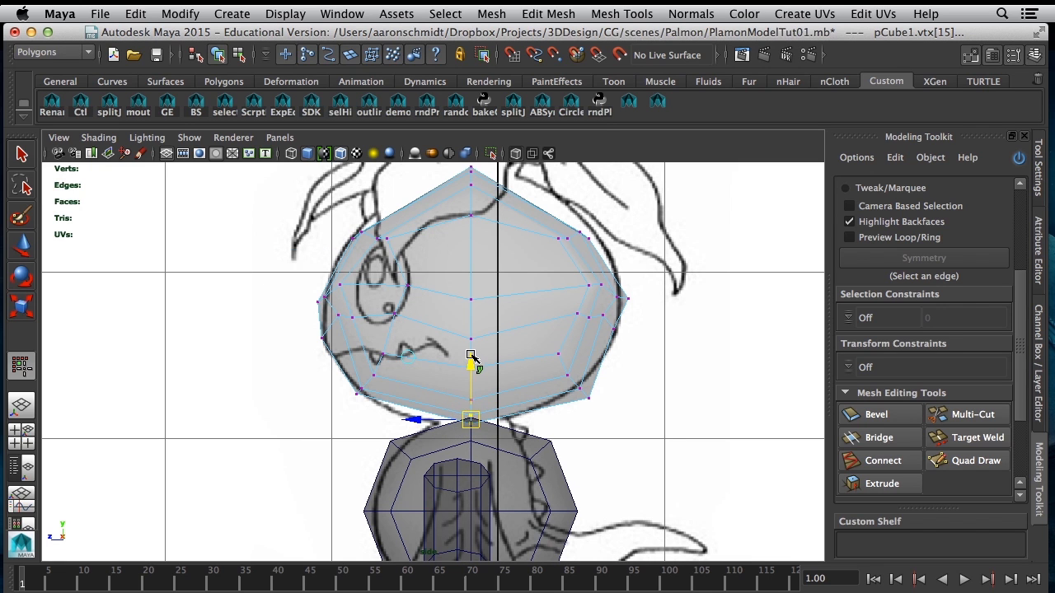
{"action": "left_click", "coordinate": [368, 388]}
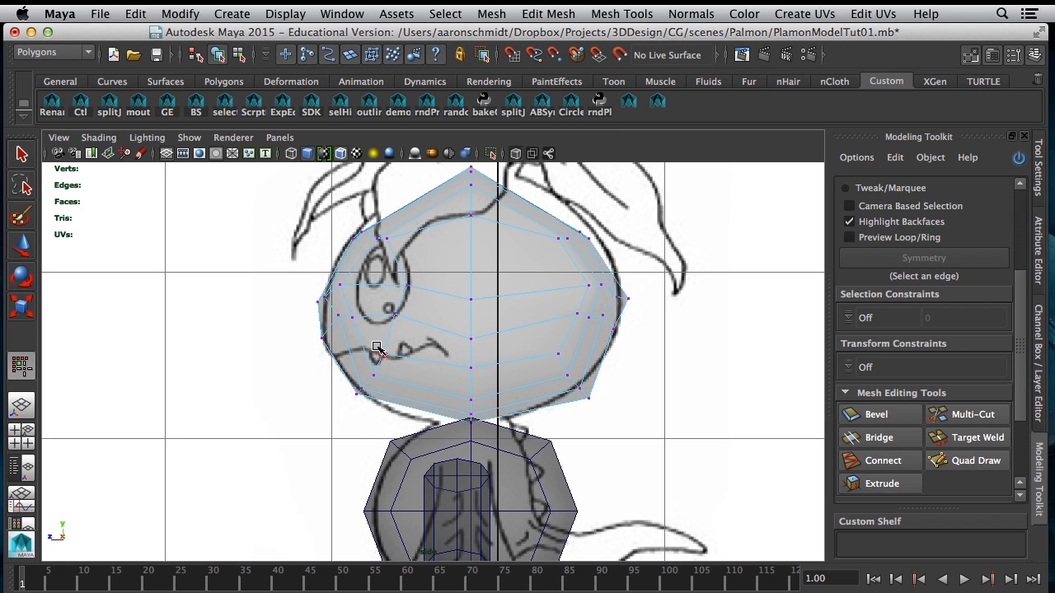
{"action": "left_click", "coordinate": [384, 354]}
{"action": "mouse_move", "coordinate": [385, 355]}
{"action": "left_mouse_down"}
{"action": "mouse_move", "coordinate": [401, 355]}
{"action": "mouse_move", "coordinate": [388, 354]}
{"action": "left_mouse_up"}
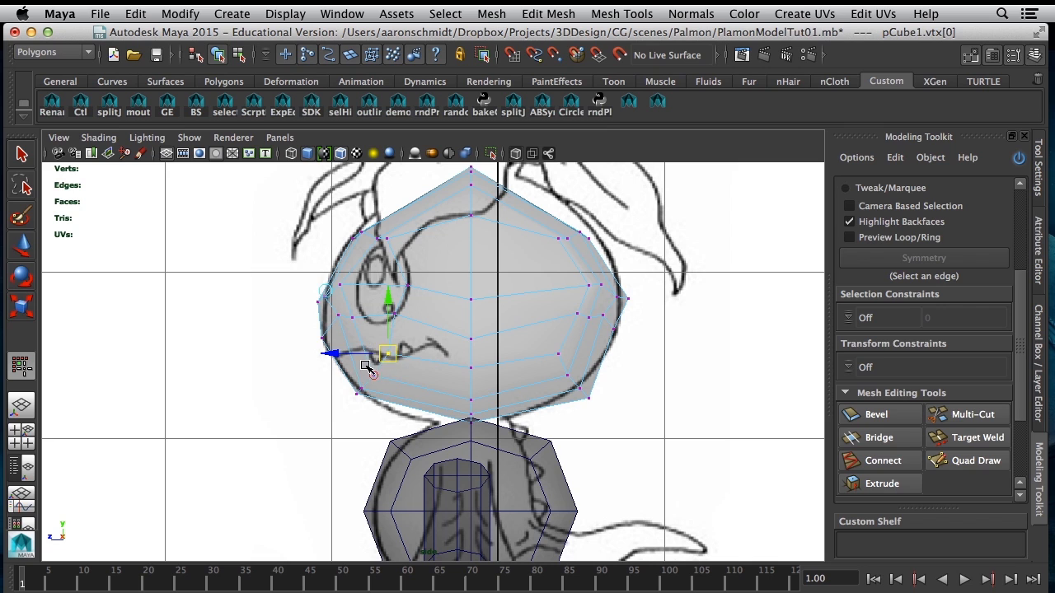
{"action": "left_click", "coordinate": [384, 375]}
{"action": "left_click", "coordinate": [360, 387]}
{"action": "left_click", "coordinate": [364, 389]}
{"action": "left_click_drag", "start_coordinate": [364, 388], "coordinate": [372, 389]}
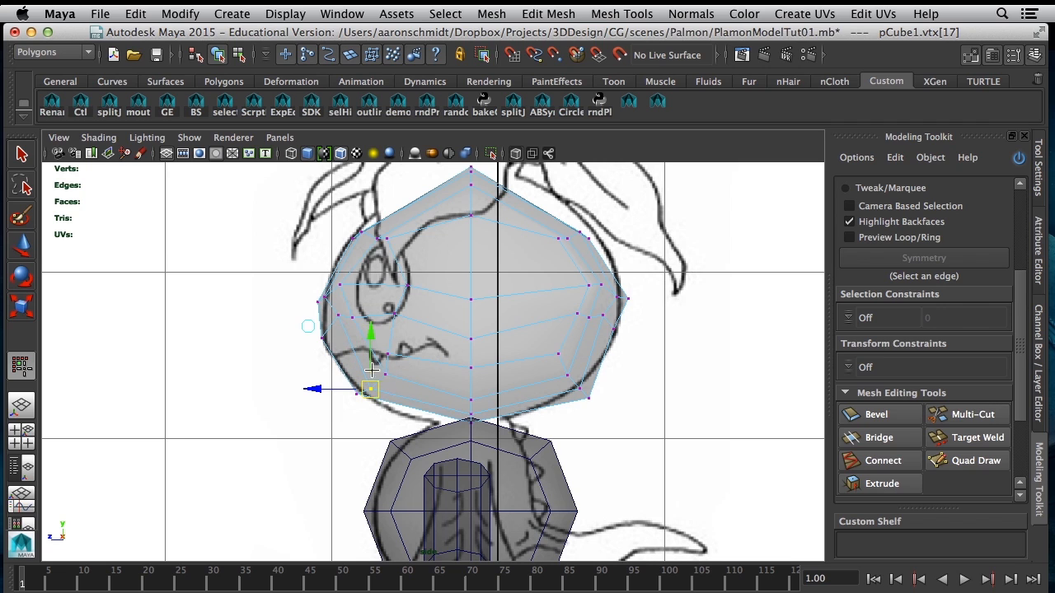
{"action": "left_click", "coordinate": [387, 238]}
{"action": "left_click_drag", "start_coordinate": [330, 240], "coordinate": [342, 236]}
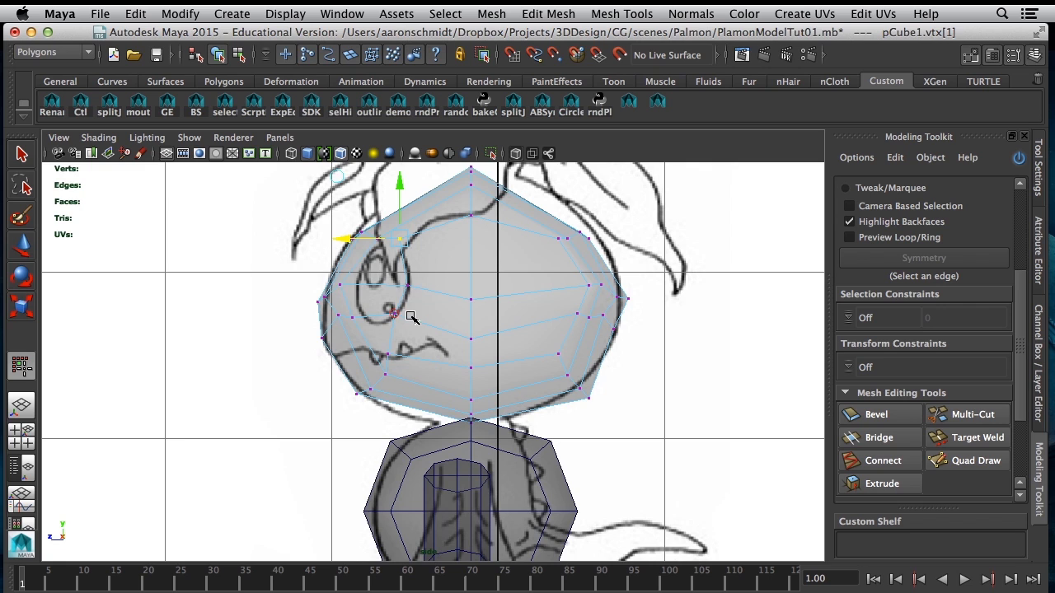
Lower the vertices at the crown and upper centre column of the head in the side view
{"action": "key", "text": "space"}
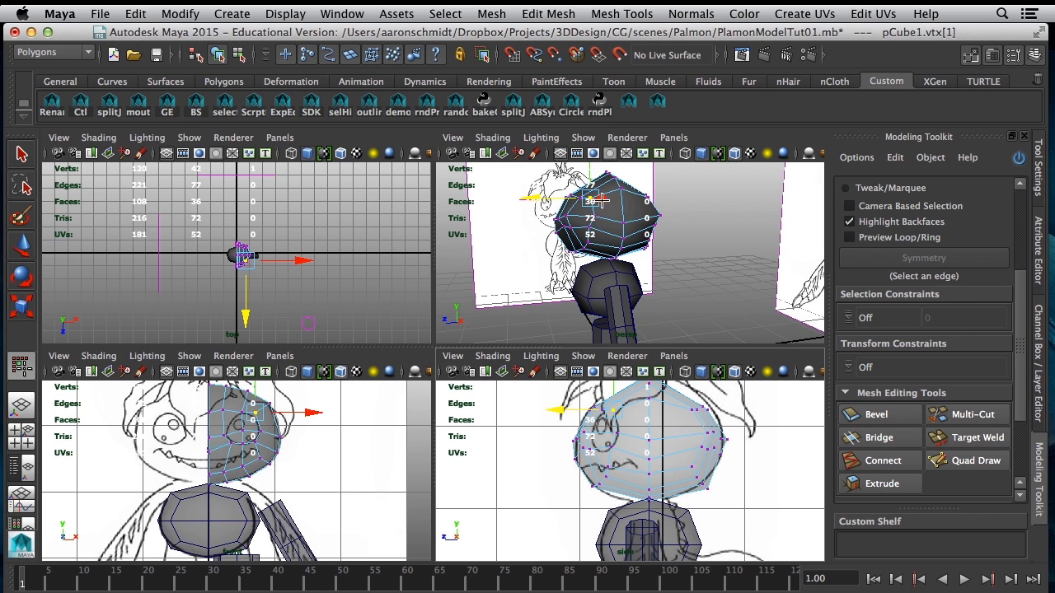
{"action": "key", "text": "space"}
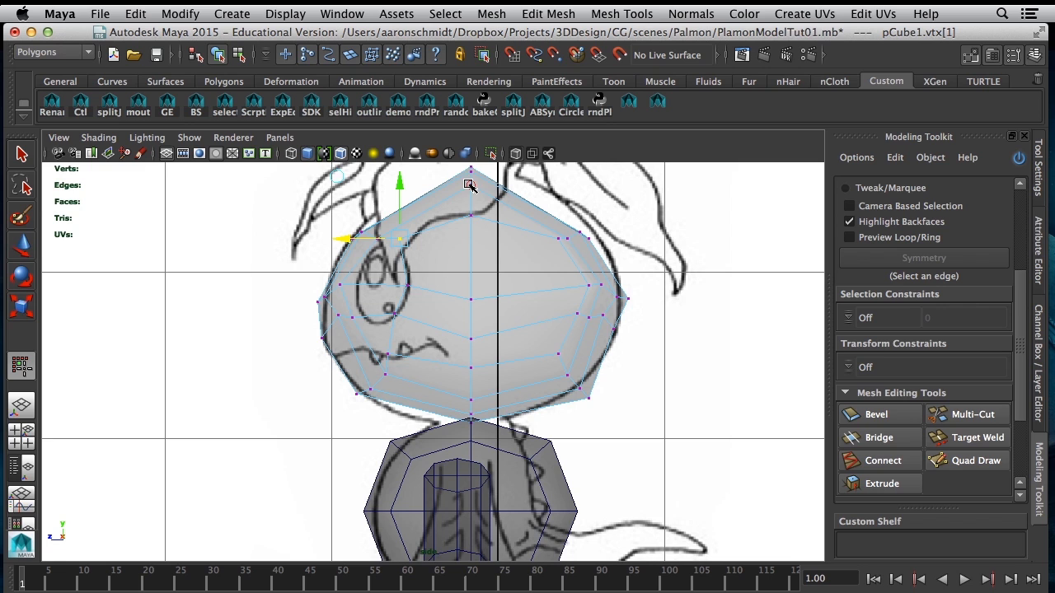
{"action": "middle_click_drag", "start_coordinate": [469, 185], "coordinate": [467, 227], "text": "alt"}
{"action": "left_click_drag", "start_coordinate": [461, 203], "coordinate": [469, 226]}
{"action": "left_click", "coordinate": [469, 255]}
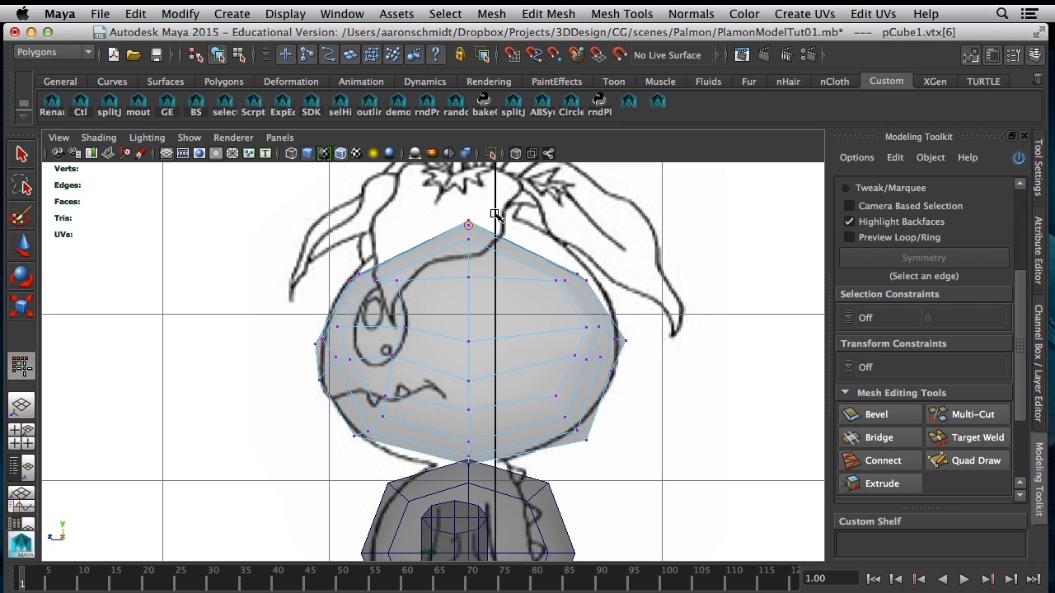
{"action": "left_click", "coordinate": [494, 214]}
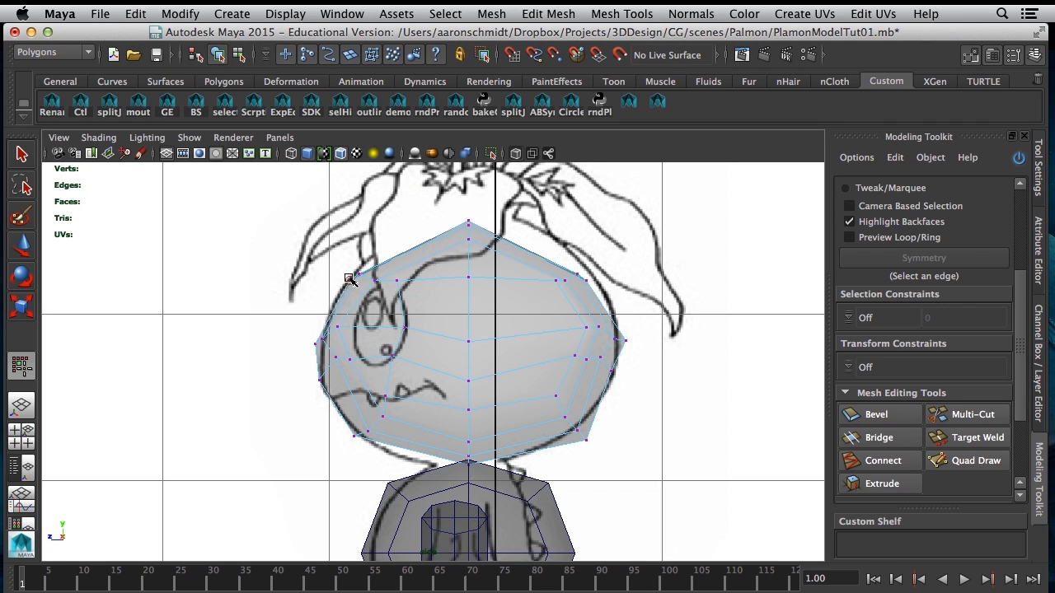
Insert two vertical edge loops with Multi-Cut, one in front of the head's centre column and one behind it
{"action": "left_click", "coordinate": [986, 420]}
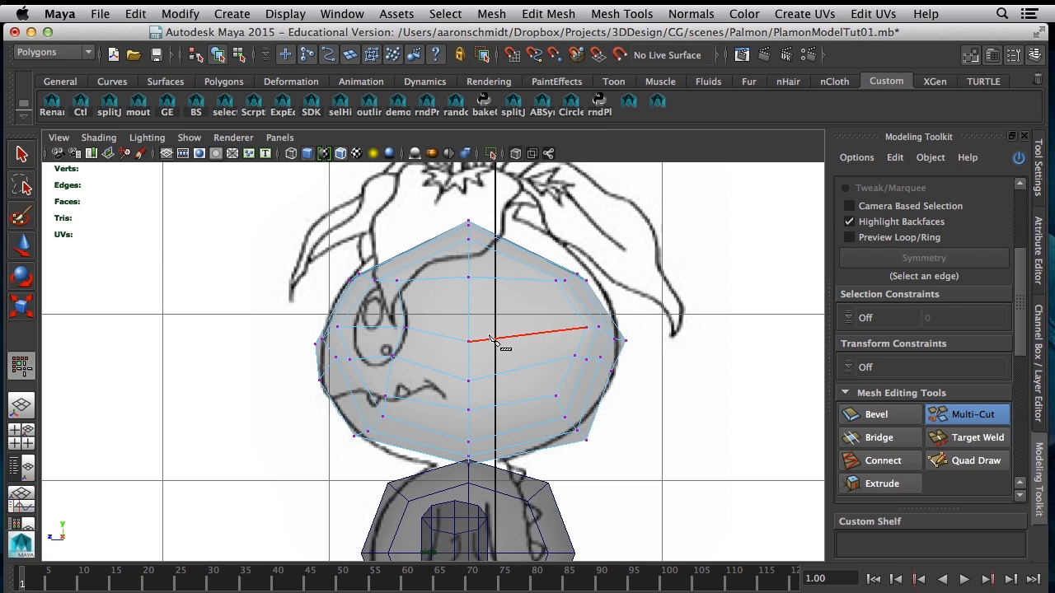
{"action": "left_click", "coordinate": [441, 287], "text": "ctrl"}
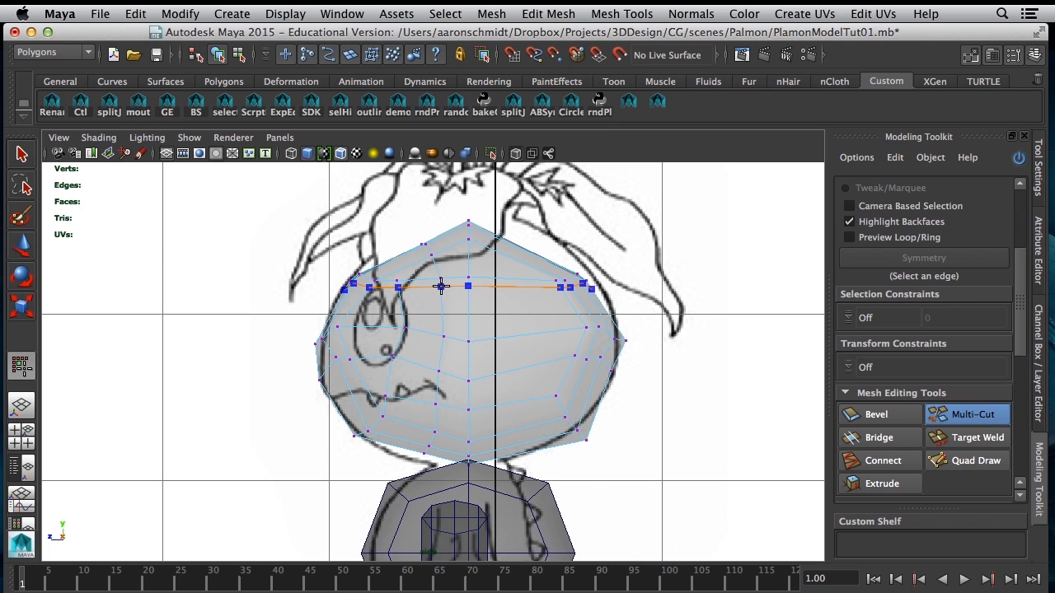
{"action": "left_click", "coordinate": [516, 287], "text": "ctrl"}
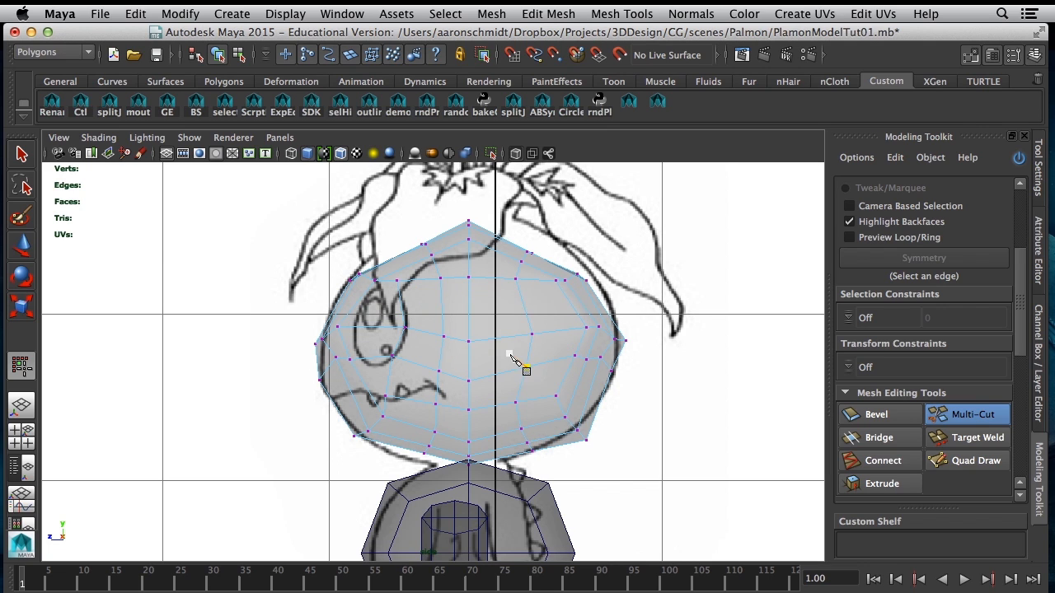
{"action": "key", "text": "q"}
Move the front loop's vertices at the crown and under the jaw outward to round the head toward the drawn outline
{"action": "right_click_drag", "start_coordinate": [417, 266], "coordinate": [367, 266]}
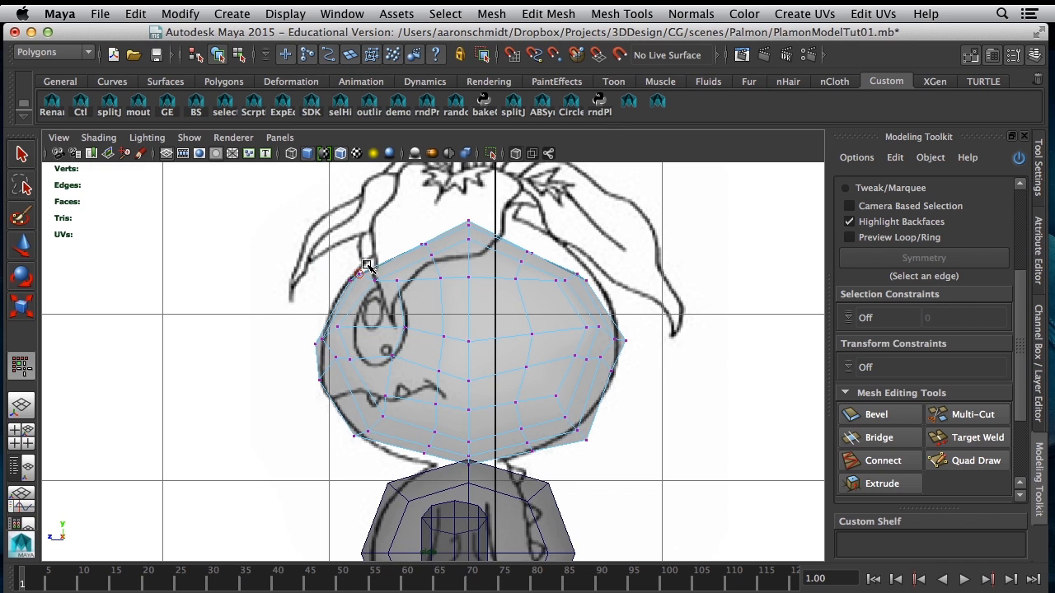
{"action": "left_click", "coordinate": [409, 237]}
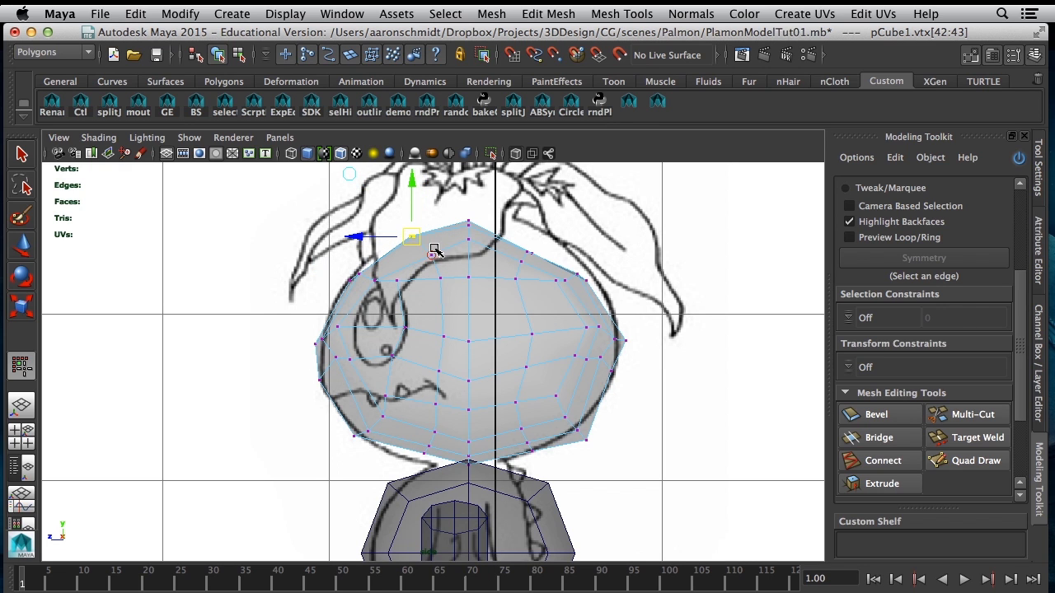
{"action": "left_click", "coordinate": [413, 248]}
{"action": "left_click", "coordinate": [325, 253]}
{"action": "left_click", "coordinate": [415, 237]}
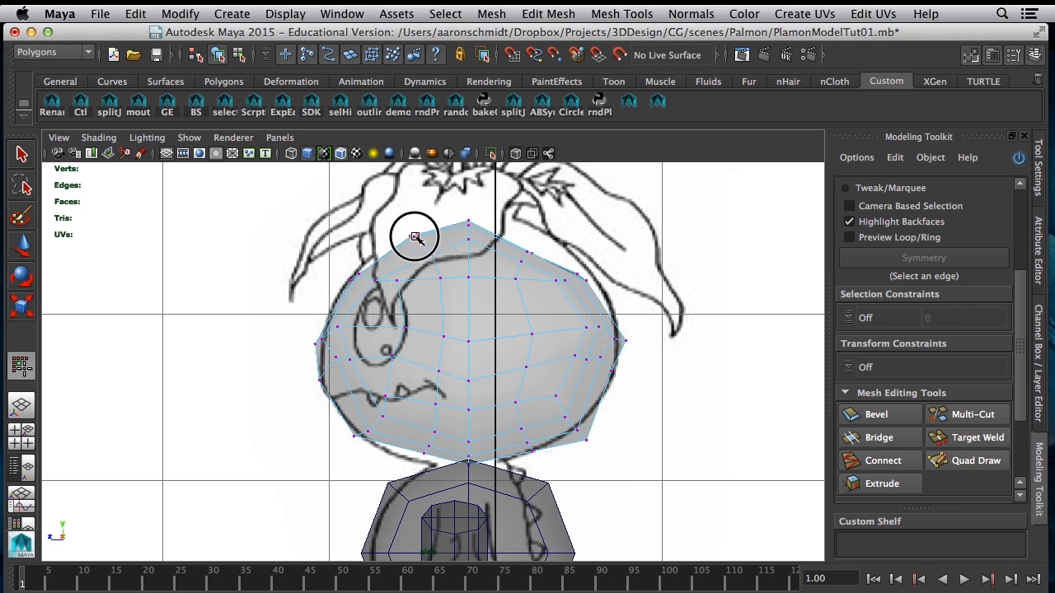
{"action": "left_click_drag", "start_coordinate": [417, 240], "coordinate": [447, 281]}
{"action": "mouse_move", "coordinate": [426, 454]}
{"action": "left_mouse_down"}
{"action": "mouse_move", "coordinate": [416, 464]}
{"action": "mouse_move", "coordinate": [428, 454]}
{"action": "left_mouse_up"}
{"action": "left_click", "coordinate": [436, 445]}
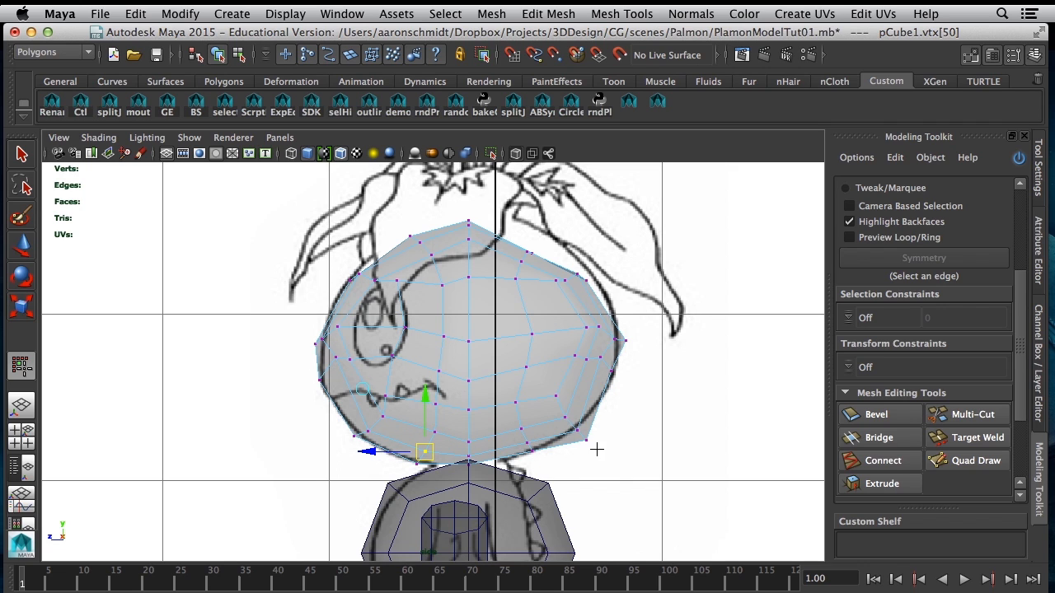
Pull the lower back and rearmost vertices of the head inward onto the drawn outline
{"action": "left_click", "coordinate": [574, 426]}
{"action": "left_click_drag", "start_coordinate": [574, 426], "coordinate": [569, 410]}
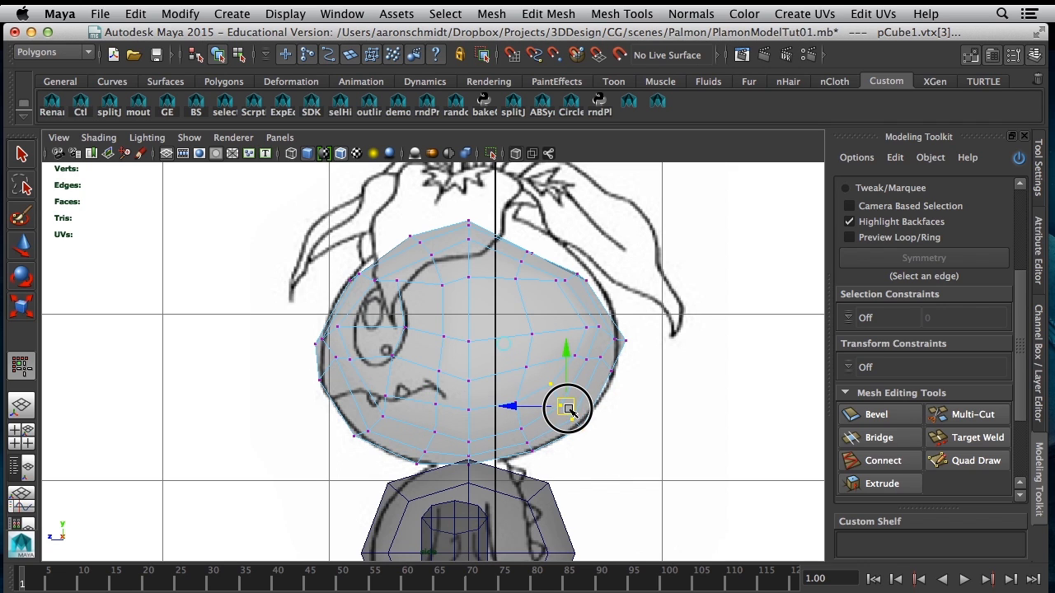
{"action": "left_click", "coordinate": [628, 341]}
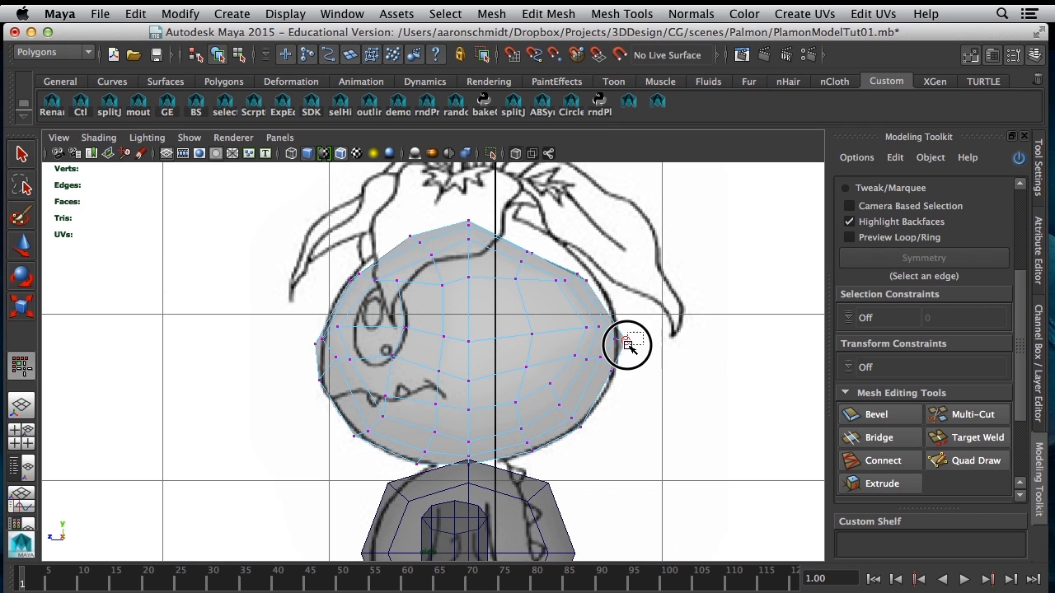
{"action": "left_click", "coordinate": [625, 341]}
{"action": "left_click_drag", "start_coordinate": [579, 343], "coordinate": [571, 342]}
Move the upper back vertices and the top of the rear loop onto the drawn curve of the skull
{"action": "left_click", "coordinate": [574, 274]}
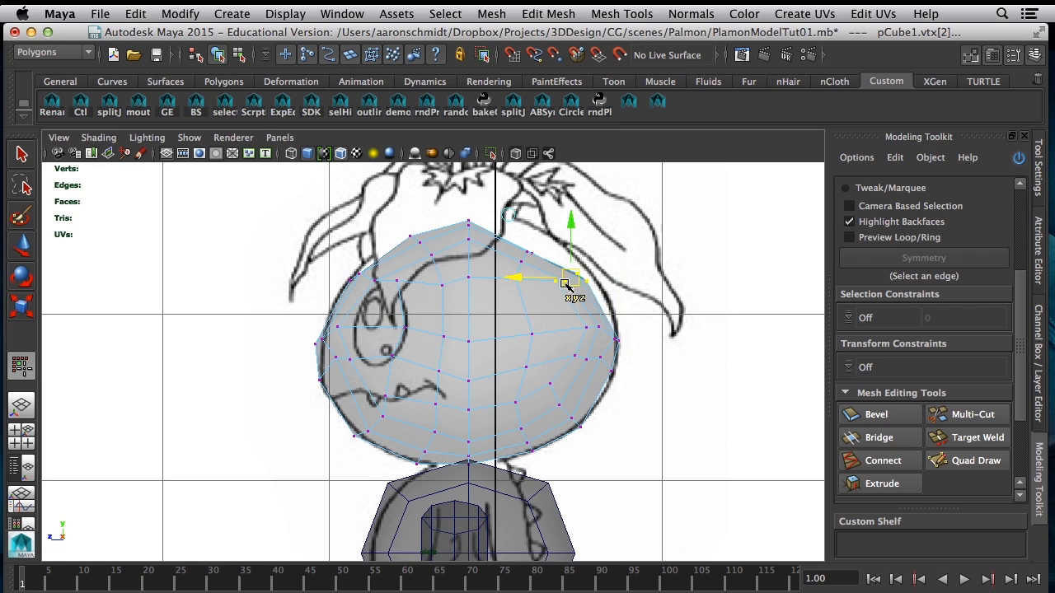
{"action": "left_click_drag", "start_coordinate": [544, 236], "coordinate": [516, 266]}
{"action": "left_click_drag", "start_coordinate": [521, 261], "coordinate": [525, 253]}
Shift the interior vertices in the upper rear rows of the head forward to even out their spacing
{"action": "left_click", "coordinate": [559, 278]}
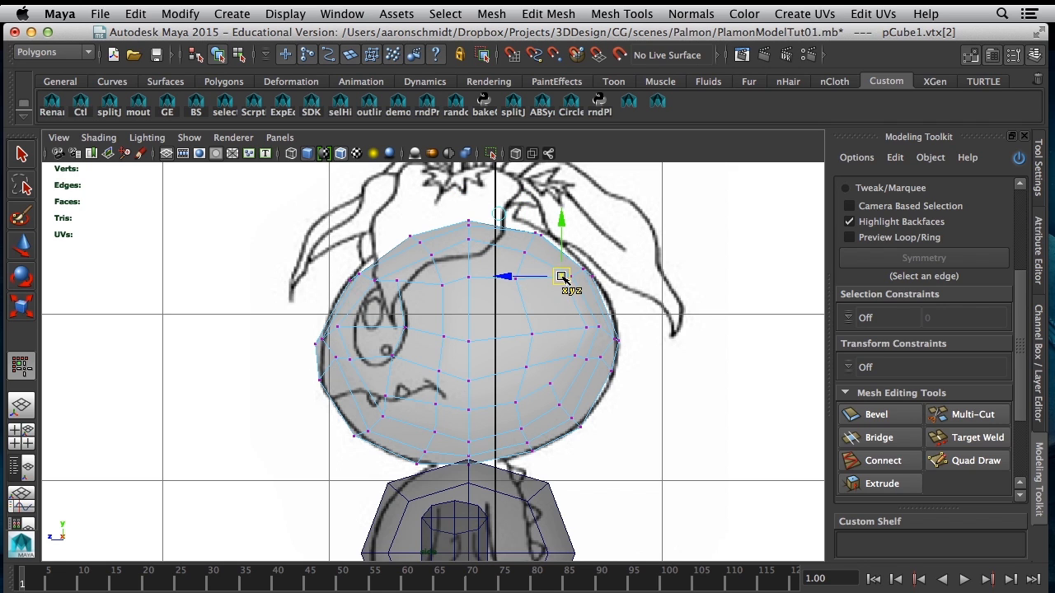
{"action": "left_click_drag", "start_coordinate": [563, 279], "coordinate": [554, 284]}
{"action": "left_click", "coordinate": [540, 330]}
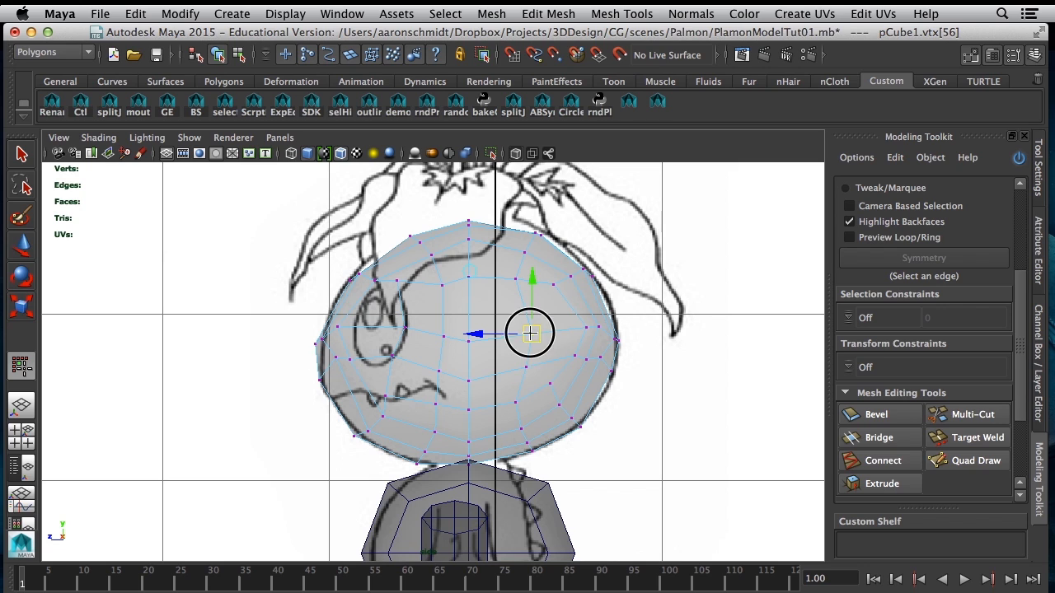
{"action": "left_click", "coordinate": [587, 329]}
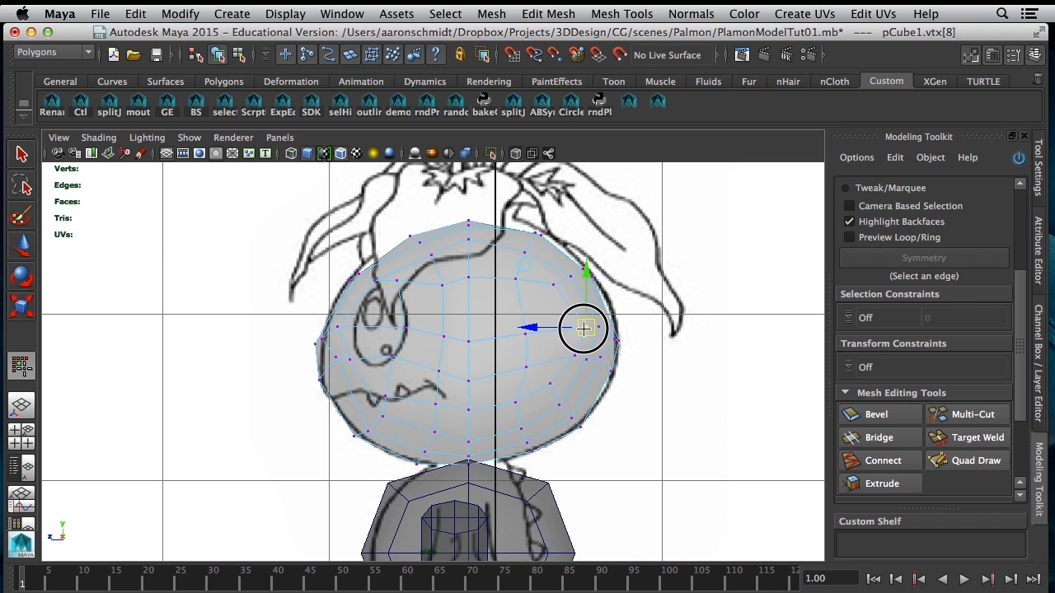
{"action": "left_click_drag", "start_coordinate": [585, 328], "coordinate": [566, 326]}
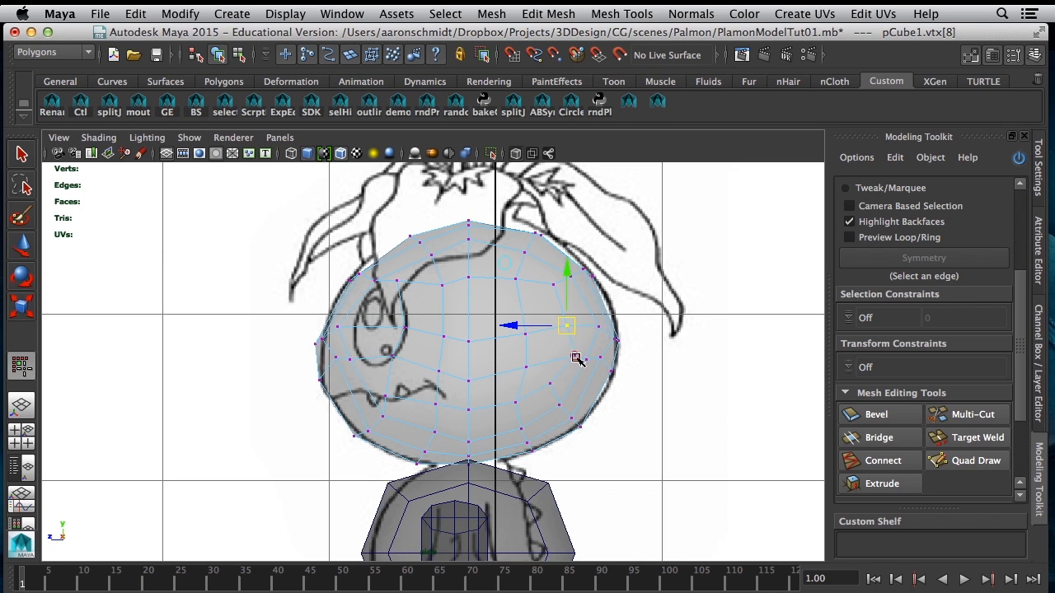
Adjust the rear vertices in the row just below the head's widest line to even out their spacing in side view
{"action": "left_click", "coordinate": [575, 357]}
{"action": "left_click_drag", "start_coordinate": [573, 357], "coordinate": [561, 356]}
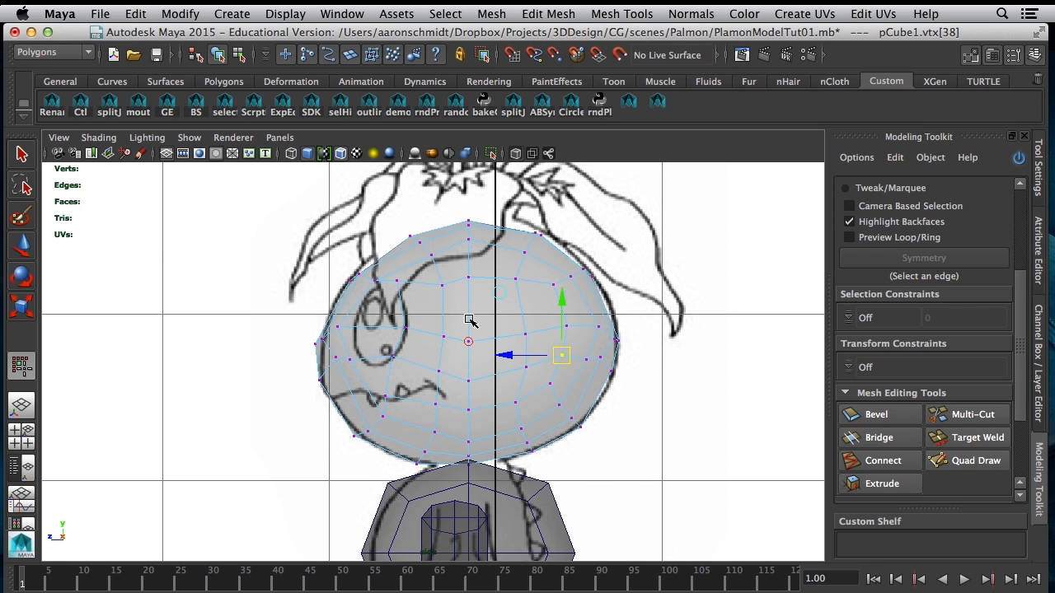
{"action": "left_click", "coordinate": [610, 376]}
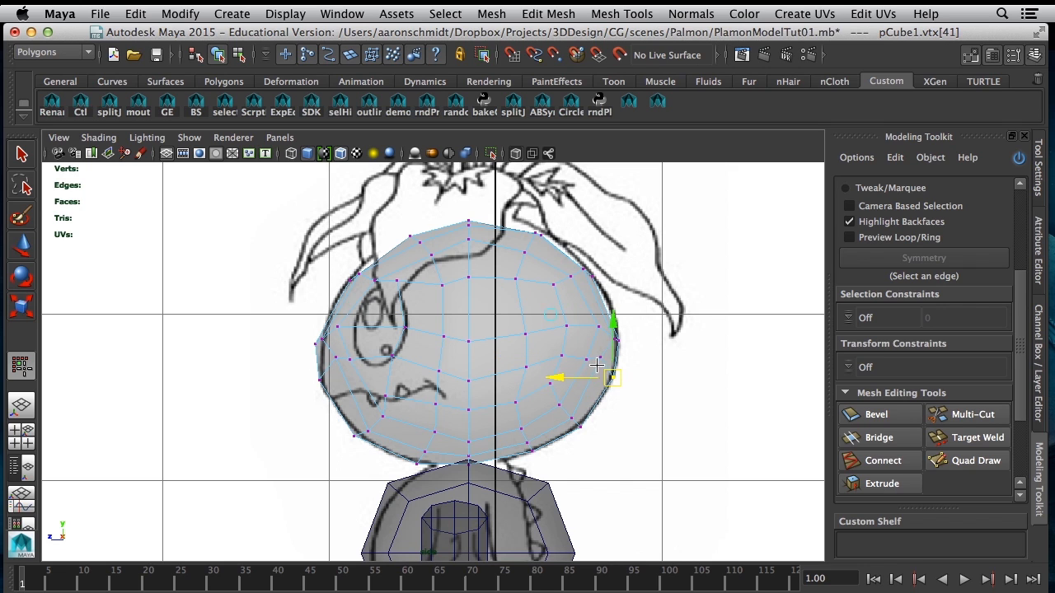
{"action": "left_click", "coordinate": [600, 370]}
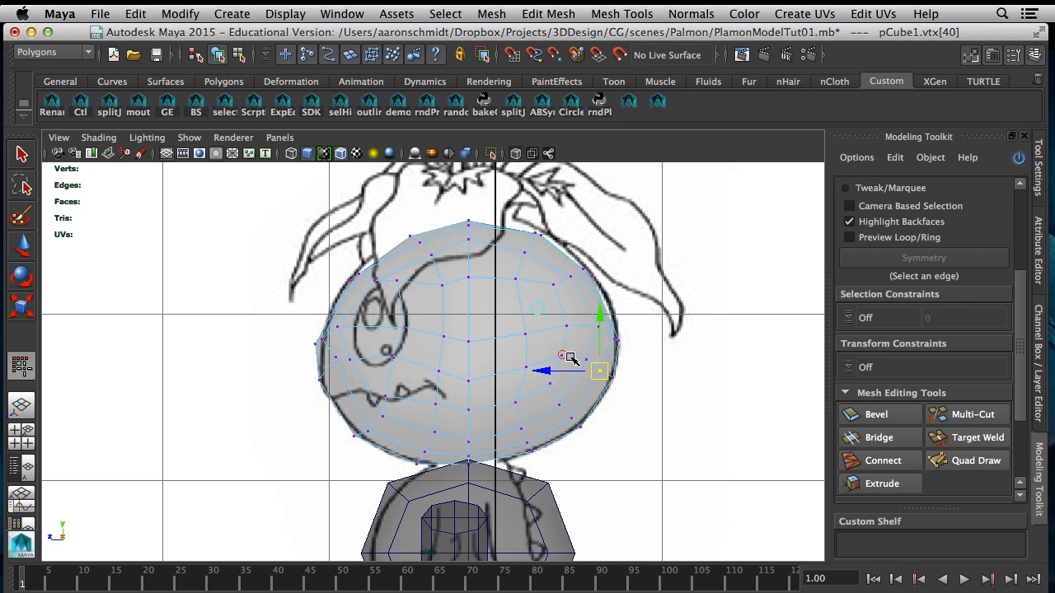
{"action": "left_click", "coordinate": [585, 361]}
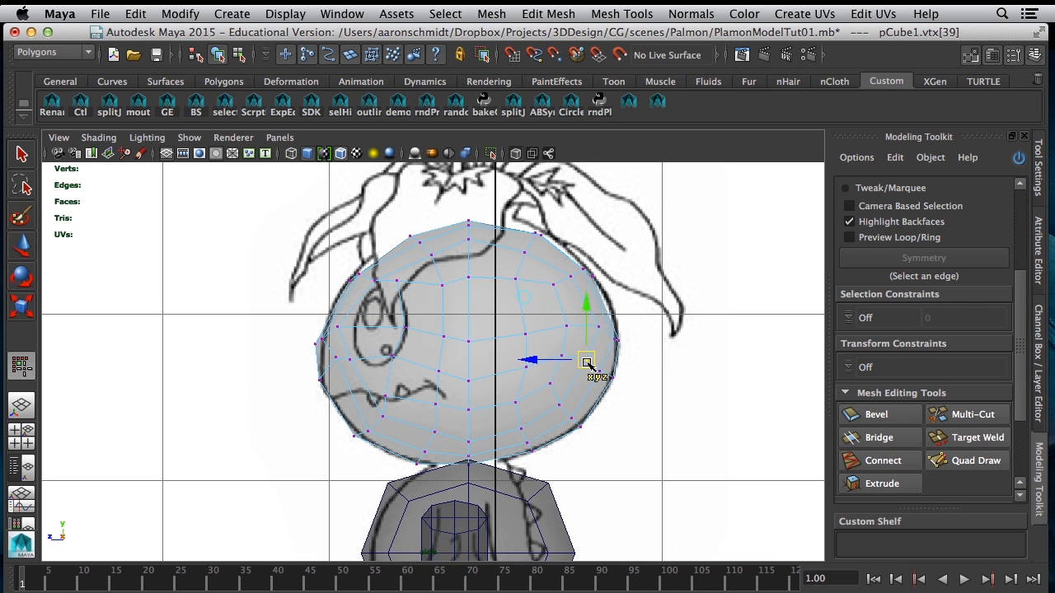
{"action": "left_click", "coordinate": [594, 274]}
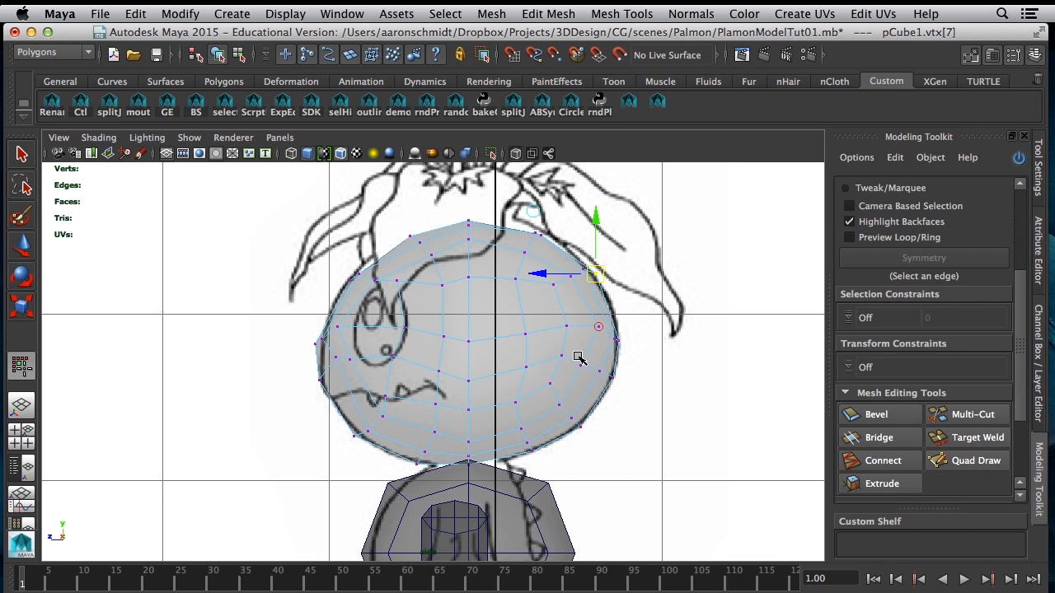
Preview the head smoothed in perspective, return it to the unsmoothed display, and adjust individual vertices on its side to round the surface
{"action": "key", "text": "space"}
{"action": "key", "text": "space"}
{"action": "left_click_drag", "start_coordinate": [541, 272], "coordinate": [384, 331], "text": "alt"}
{"action": "key", "text": "3"}
{"action": "key", "text": "1"}
{"action": "left_click", "coordinate": [415, 247]}
{"action": "left_click_drag", "start_coordinate": [414, 247], "coordinate": [392, 338], "text": "alt"}
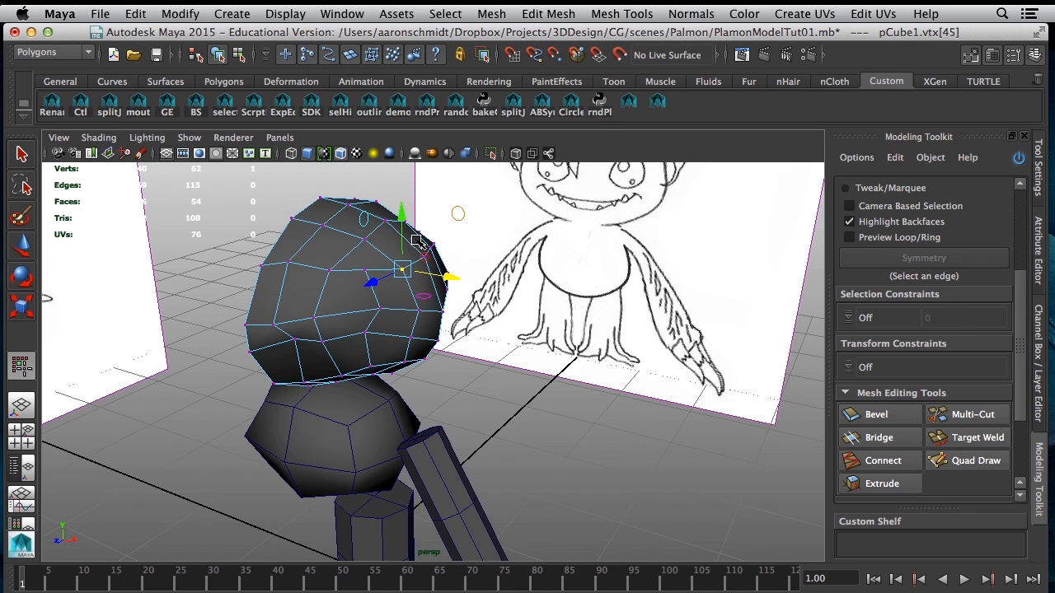
{"action": "left_click_drag", "start_coordinate": [375, 261], "coordinate": [370, 210], "text": "alt"}
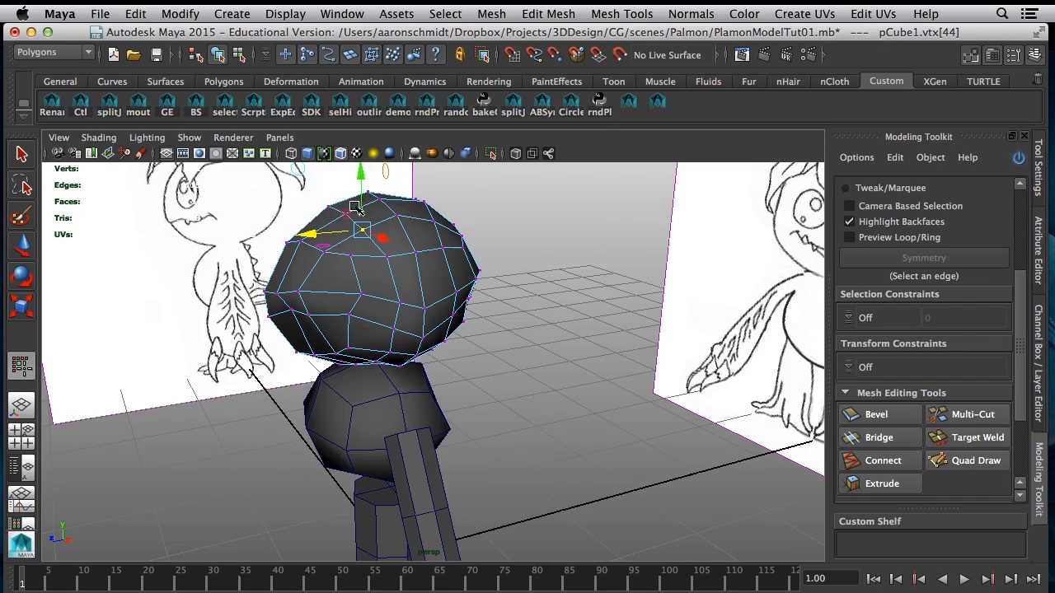
{"action": "mouse_move", "coordinate": [364, 239]}
{"action": "left_mouse_down", "text": "alt"}
{"action": "mouse_move", "coordinate": [405, 268]}
{"action": "mouse_move", "coordinate": [358, 247]}
{"action": "mouse_move", "coordinate": [292, 313]}
{"action": "mouse_move", "coordinate": [497, 332]}
{"action": "mouse_move", "coordinate": [478, 308]}
{"action": "mouse_move", "coordinate": [513, 327]}
{"action": "mouse_move", "coordinate": [441, 304]}
{"action": "mouse_move", "coordinate": [405, 322]}
{"action": "mouse_move", "coordinate": [514, 322]}
{"action": "mouse_move", "coordinate": [330, 320]}
{"action": "mouse_move", "coordinate": [454, 323]}
{"action": "left_mouse_up", "text": "alt"}
{"action": "left_click", "coordinate": [366, 255]}
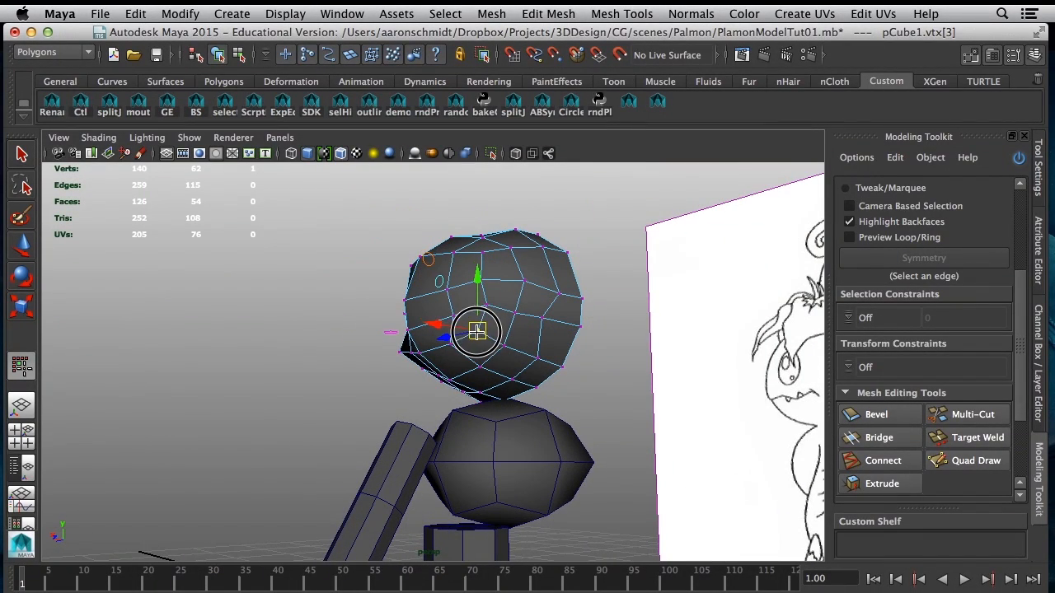
Return the head to object mode and save the scene
{"action": "left_click_drag", "start_coordinate": [475, 330], "coordinate": [560, 353], "text": "alt"}
{"action": "right_click_drag", "start_coordinate": [427, 276], "coordinate": [502, 255]}
{"action": "left_click_drag", "start_coordinate": [396, 276], "coordinate": [515, 276], "text": "alt"}
{"action": "left_click", "coordinate": [420, 290]}
{"action": "mouse_move", "coordinate": [421, 290]}
{"action": "left_mouse_down", "text": "alt"}
{"action": "mouse_move", "coordinate": [421, 311]}
{"action": "mouse_move", "coordinate": [510, 312]}
{"action": "left_mouse_up", "text": "alt"}
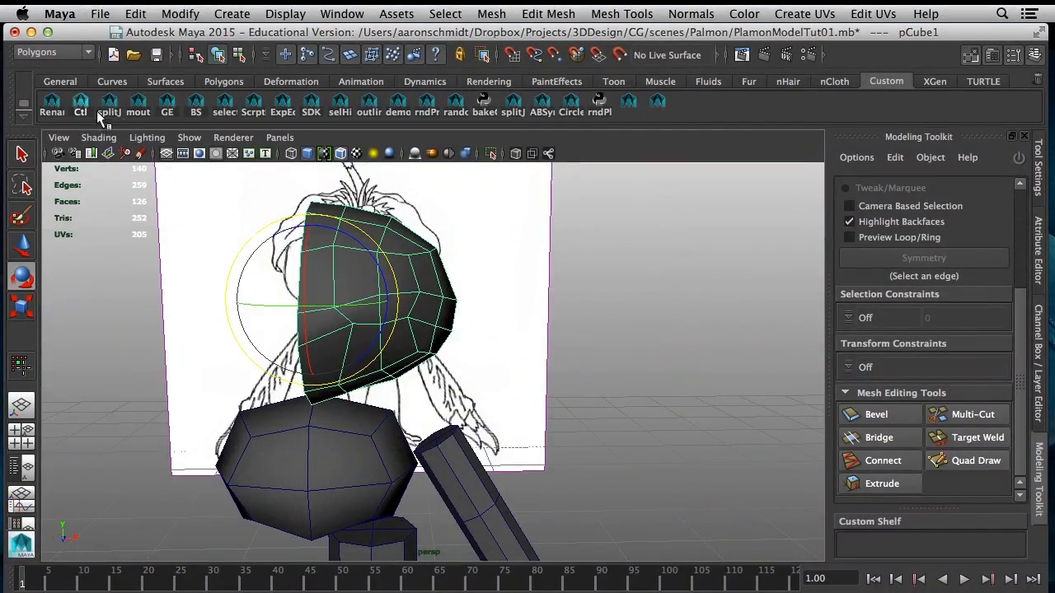
{"action": "left_click", "coordinate": [155, 55]}
Insert a vertical edge loop with Multi-Cut in the half of the body under the half head, near the centre line in front view
{"action": "left_click", "coordinate": [376, 424]}
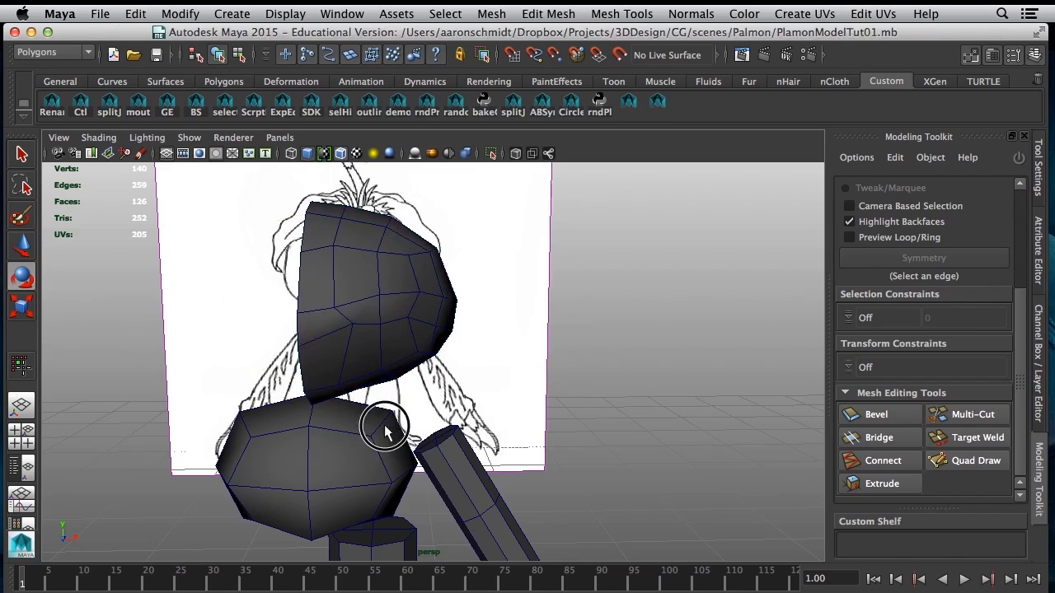
{"action": "key", "text": "space"}
{"action": "key", "text": "space"}
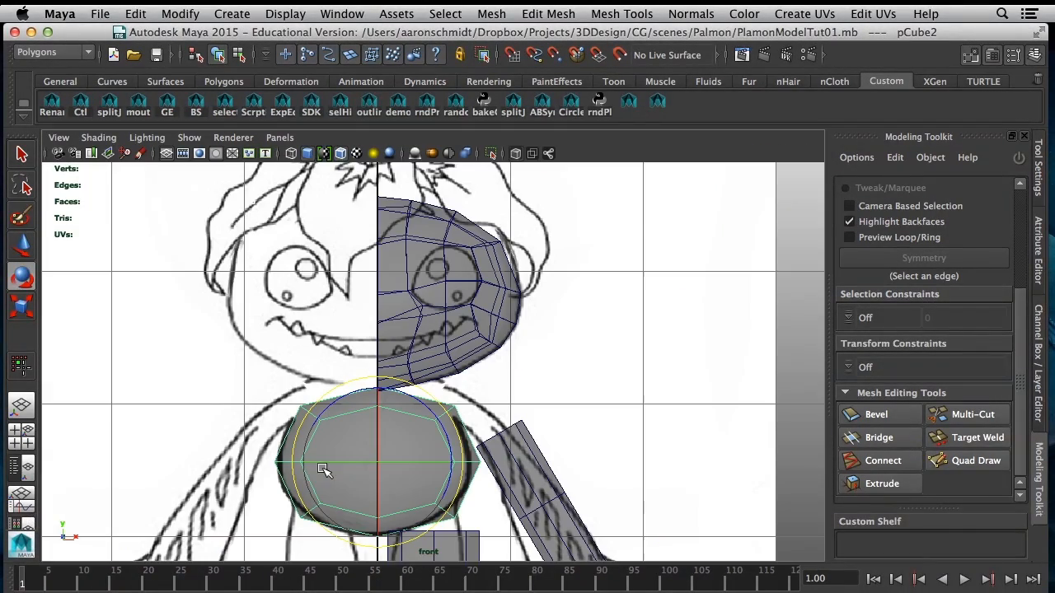
{"action": "middle_click_drag", "start_coordinate": [349, 445], "coordinate": [326, 351], "text": "alt"}
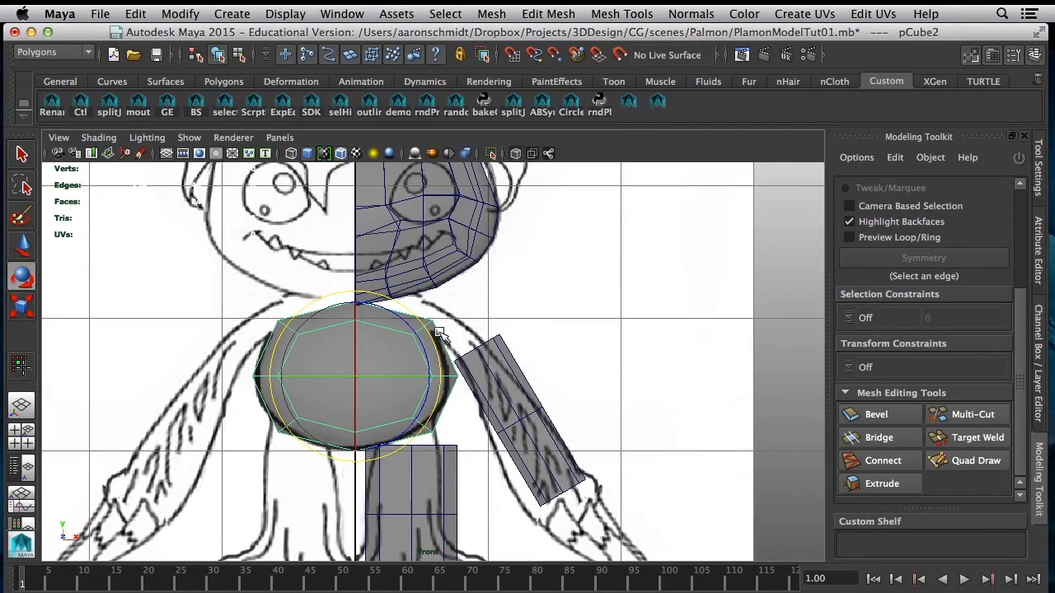
{"action": "left_click", "coordinate": [966, 414]}
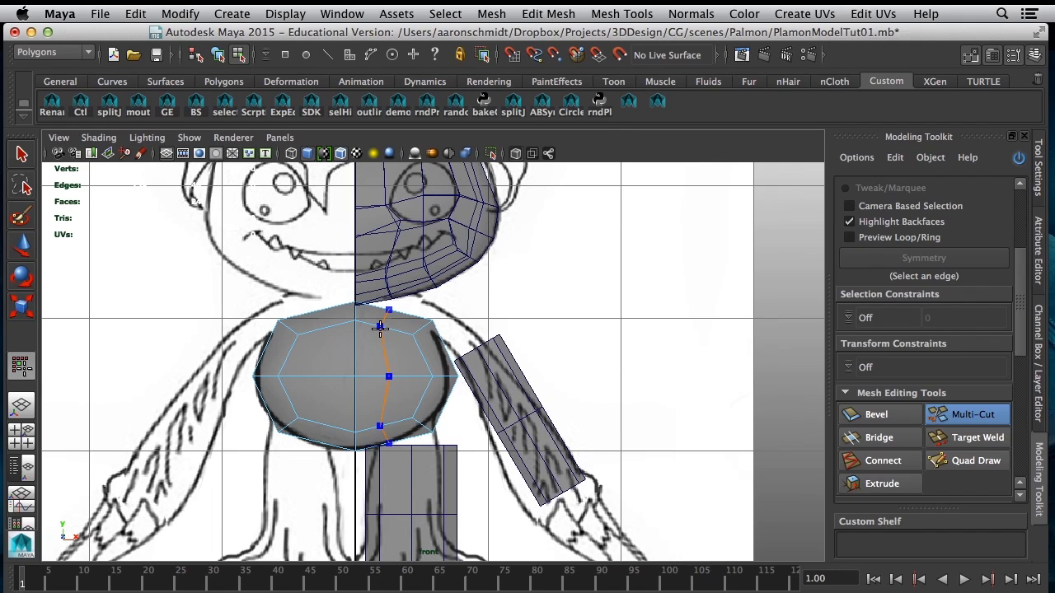
{"action": "right_click", "coordinate": [377, 327]}
Move the body's shoulder, side and lower corner vertices onto the drawn torso outline, and shift the new loop's vertices to even the spacing
{"action": "right_click_drag", "start_coordinate": [386, 328], "coordinate": [313, 286]}
{"action": "mouse_move", "coordinate": [403, 294]}
{"action": "left_mouse_down"}
{"action": "mouse_move", "coordinate": [370, 337]}
{"action": "mouse_move", "coordinate": [398, 302]}
{"action": "mouse_move", "coordinate": [420, 332]}
{"action": "mouse_move", "coordinate": [407, 342]}
{"action": "mouse_move", "coordinate": [418, 307]}
{"action": "left_mouse_up"}
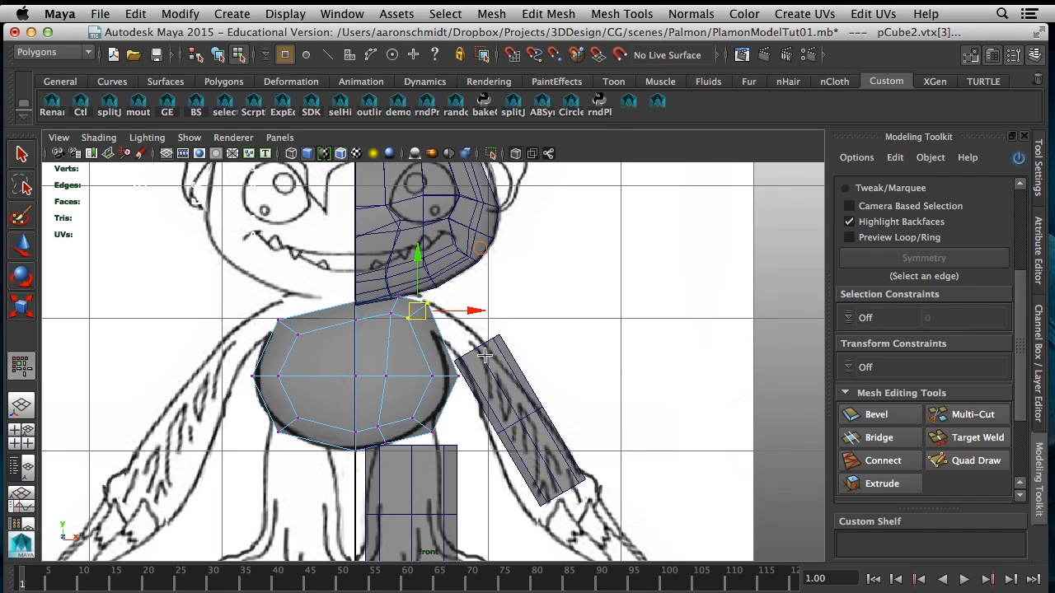
{"action": "mouse_move", "coordinate": [420, 370]}
{"action": "left_mouse_down"}
{"action": "mouse_move", "coordinate": [466, 383]}
{"action": "mouse_move", "coordinate": [437, 379]}
{"action": "left_mouse_up"}
{"action": "left_click", "coordinate": [385, 376]}
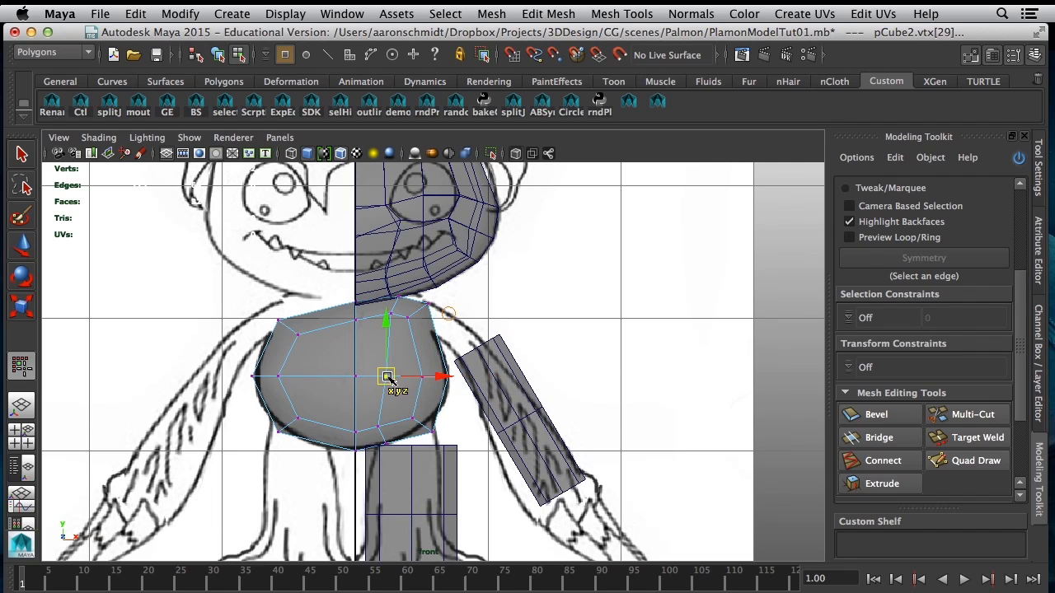
{"action": "left_click_drag", "start_coordinate": [382, 292], "coordinate": [387, 320]}
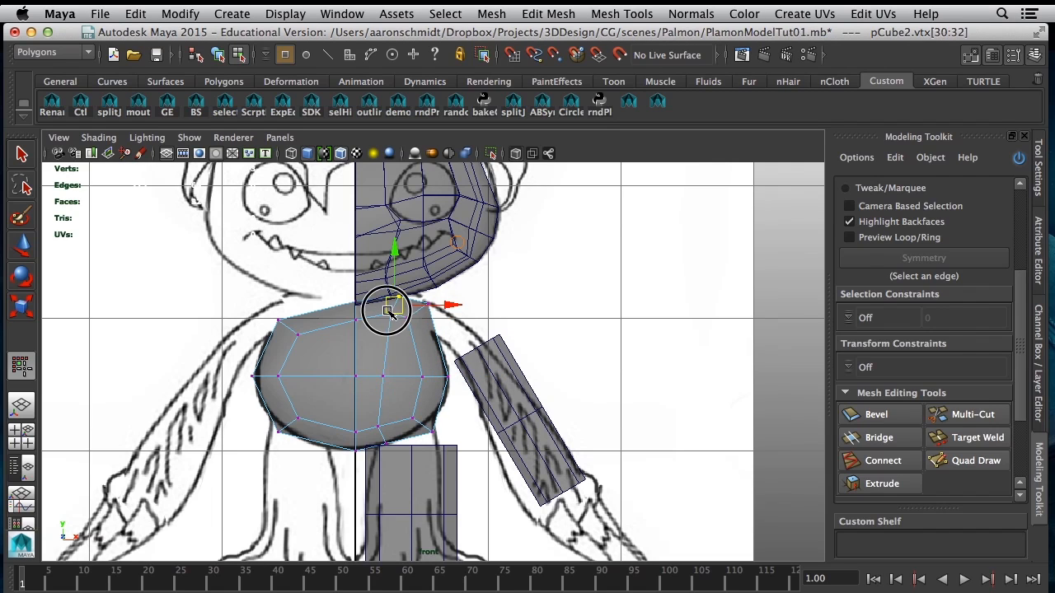
{"action": "left_click", "coordinate": [377, 424]}
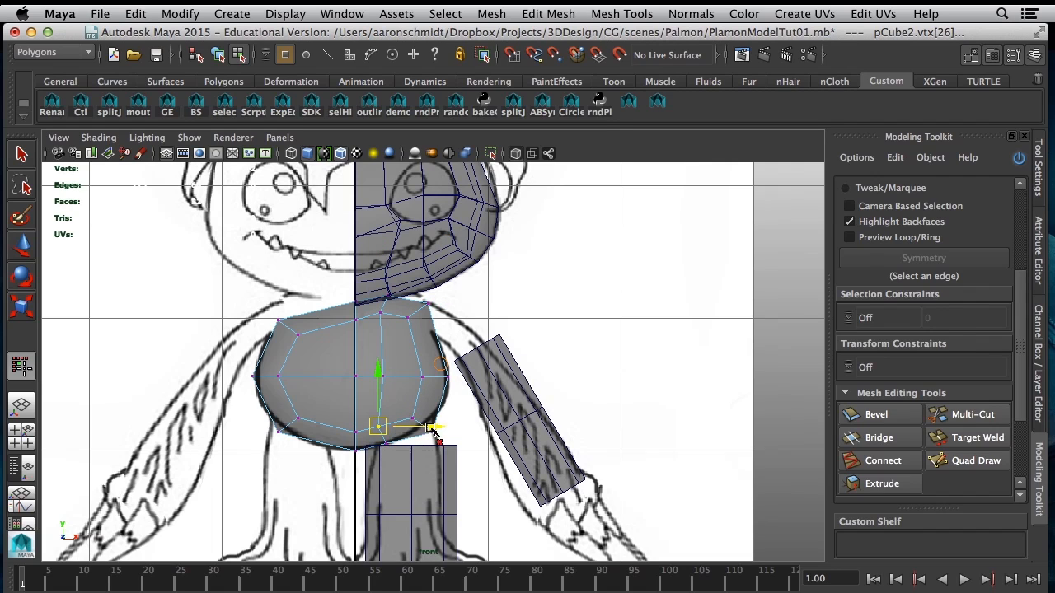
{"action": "left_click_drag", "start_coordinate": [402, 405], "coordinate": [405, 428]}
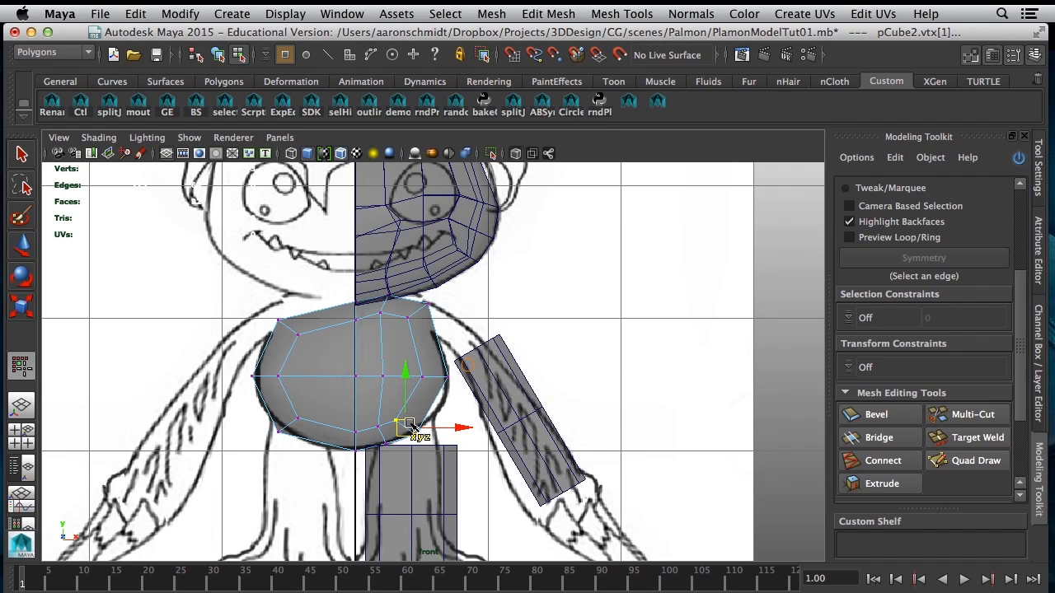
Insert horizontal edge loops around the body above and below its middle row with Multi-Cut
{"action": "left_click", "coordinate": [973, 415]}
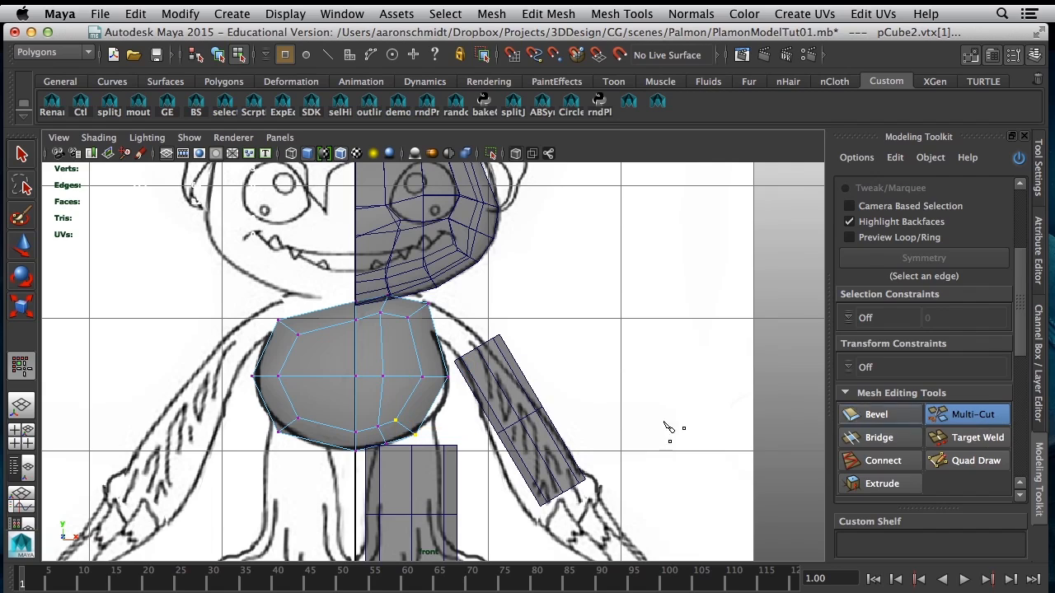
{"action": "left_click", "coordinate": [430, 405], "text": "ctrl"}
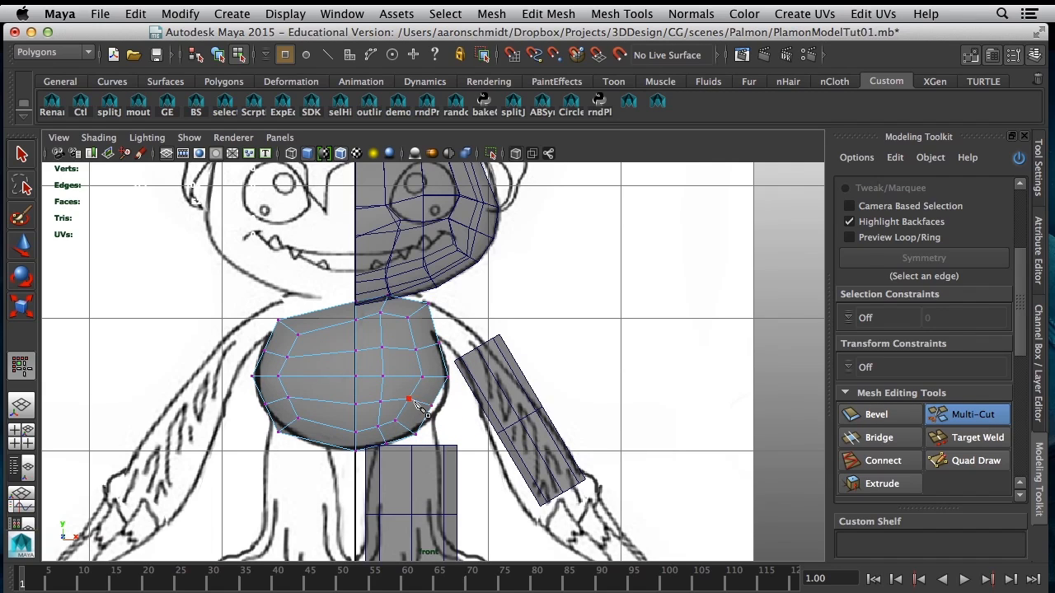
{"action": "key", "text": "q"}
Delete all faces of the body half that lies opposite the half head
{"action": "right_click_drag", "start_coordinate": [313, 377], "coordinate": [306, 323]}
{"action": "left_click_drag", "start_coordinate": [206, 269], "coordinate": [322, 468]}
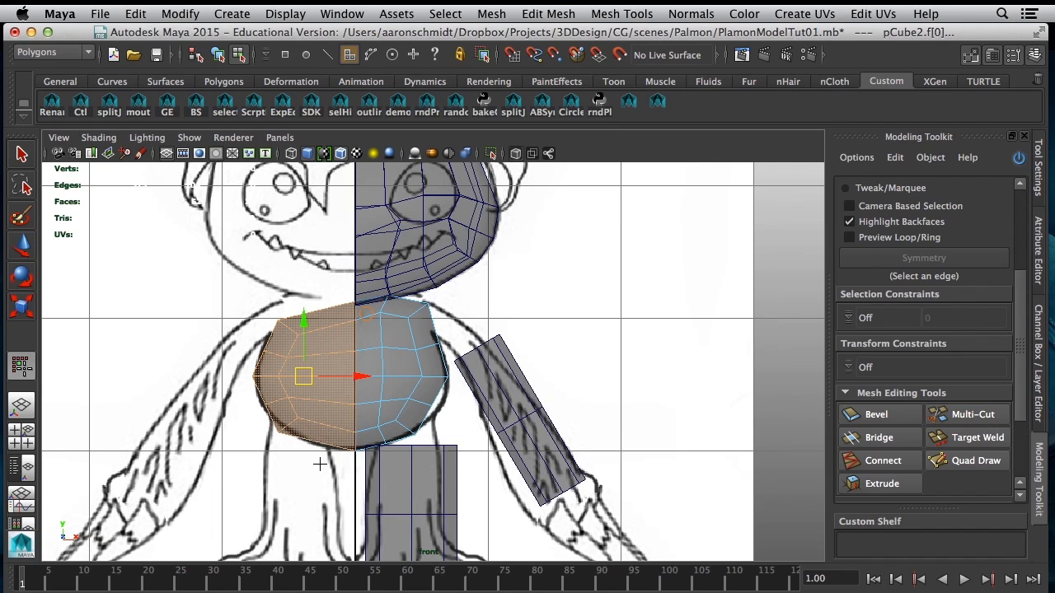
{"action": "key", "text": "Delete"}
Move the lower corner, lower side and upper side vertices of the half body onto the drawn torso curve
{"action": "right_click_drag", "start_coordinate": [413, 394], "coordinate": [341, 286]}
{"action": "left_click_drag", "start_coordinate": [450, 413], "coordinate": [420, 403]}
{"action": "left_click_drag", "start_coordinate": [429, 447], "coordinate": [397, 419]}
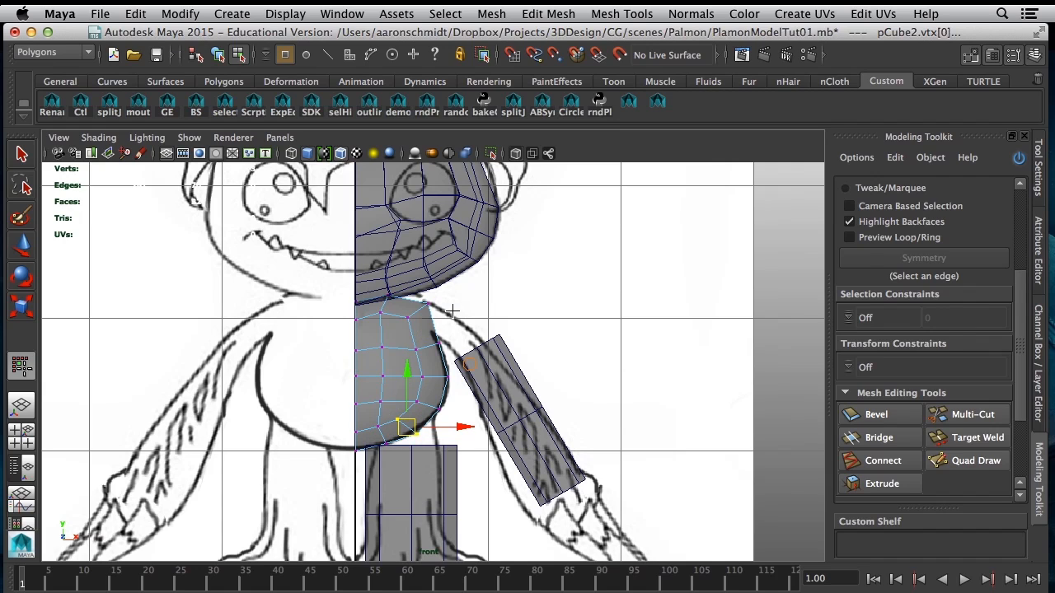
{"action": "left_click_drag", "start_coordinate": [412, 316], "coordinate": [428, 344]}
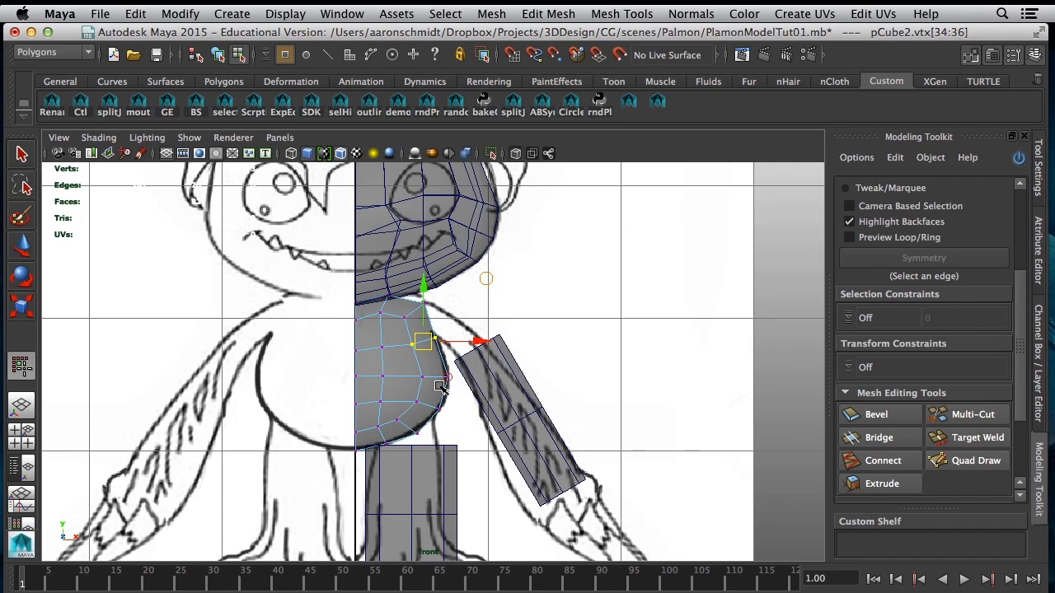
Return the half body to object mode and isolate it in the perspective view
{"action": "key", "text": "space"}
{"action": "key", "text": "space"}
{"action": "left_click_drag", "start_coordinate": [499, 404], "coordinate": [395, 492], "text": "alt"}
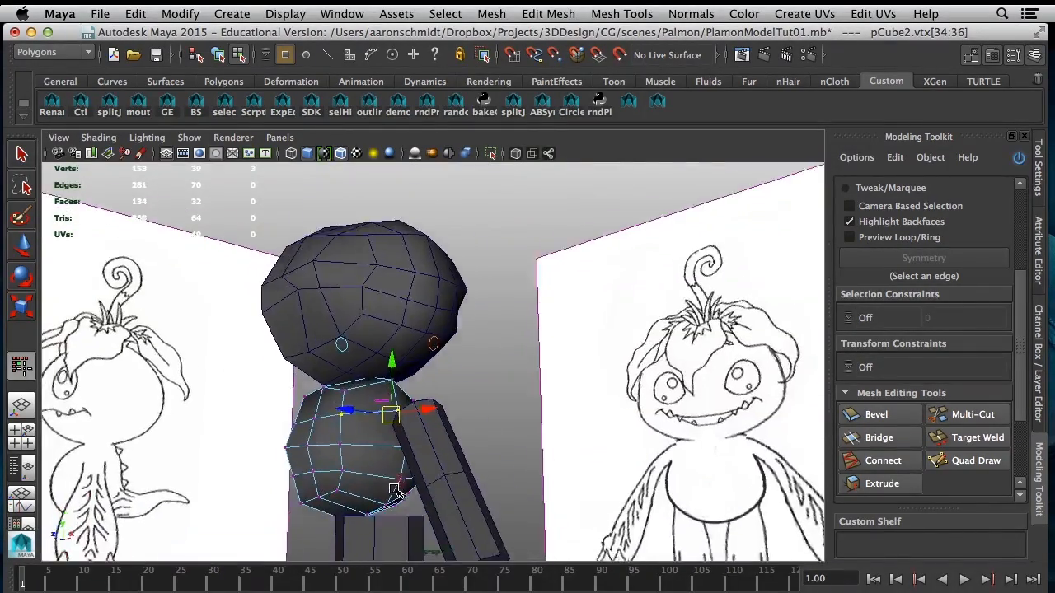
{"action": "middle_click_drag", "start_coordinate": [395, 491], "coordinate": [514, 381], "text": "alt"}
{"action": "right_click_drag", "start_coordinate": [330, 369], "coordinate": [407, 369], "text": "alt"}
{"action": "right_click_drag", "start_coordinate": [391, 290], "coordinate": [434, 268]}
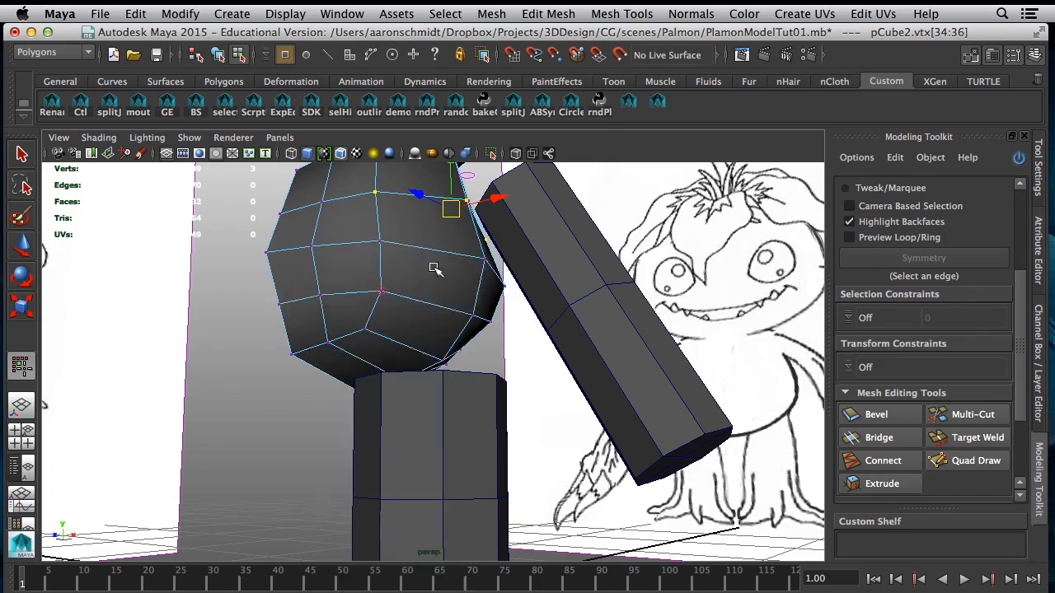
{"action": "key", "text": "e"}
{"action": "left_click_drag", "start_coordinate": [422, 346], "coordinate": [466, 407], "text": "alt"}
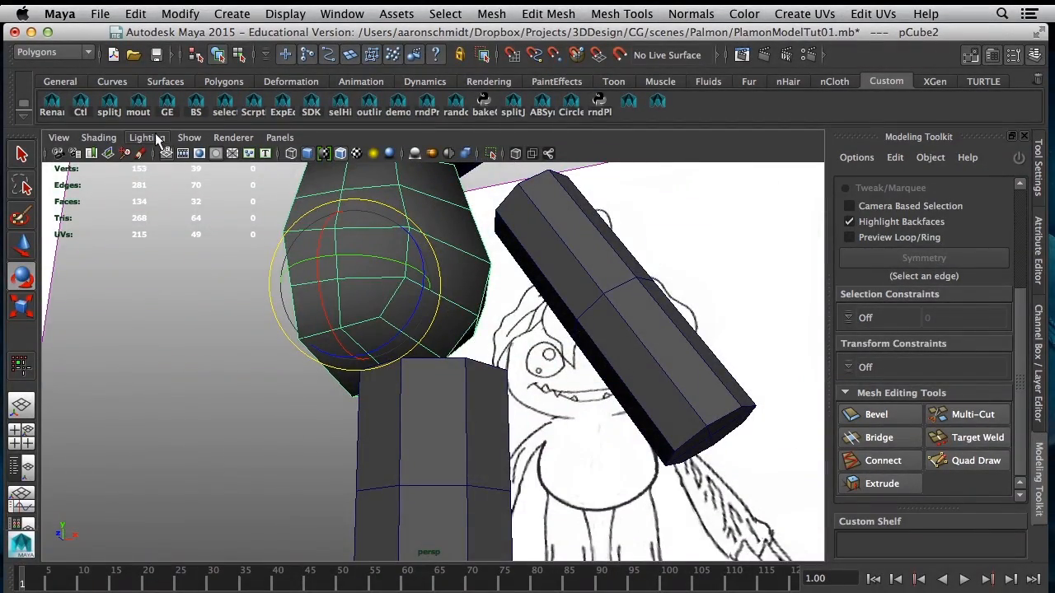
{"action": "left_click", "coordinate": [189, 138]}
{"action": "mouse_move", "coordinate": [236, 47]}
{"action": "left_click", "coordinate": [397, 63]}
Examine the isolated half body's edge flow from its side, top and underside
{"action": "left_click_drag", "start_coordinate": [463, 316], "coordinate": [546, 499], "text": "alt"}
{"action": "left_click", "coordinate": [506, 478]}
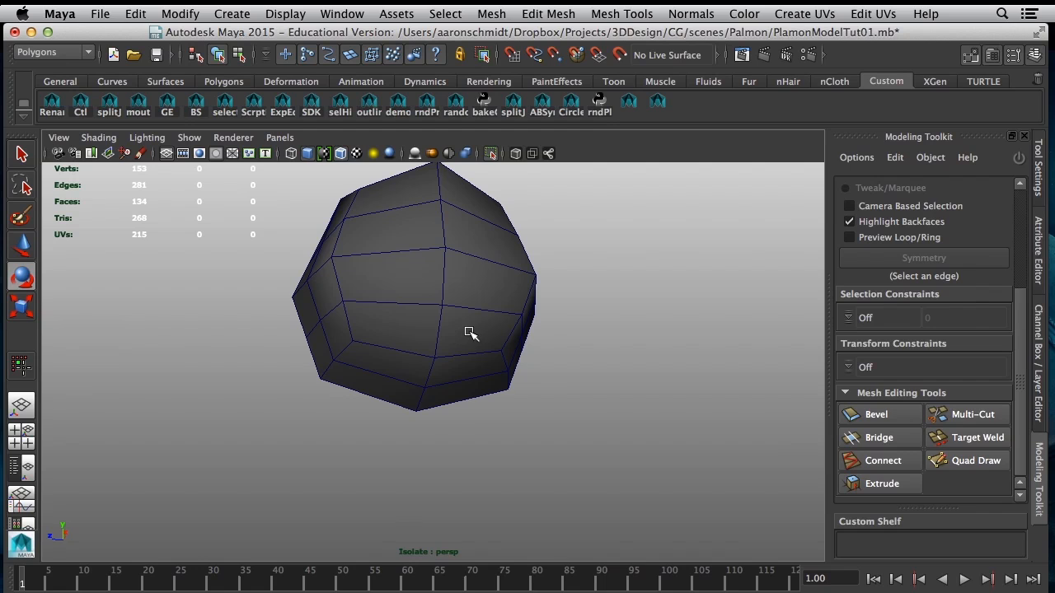
{"action": "left_click", "coordinate": [412, 335]}
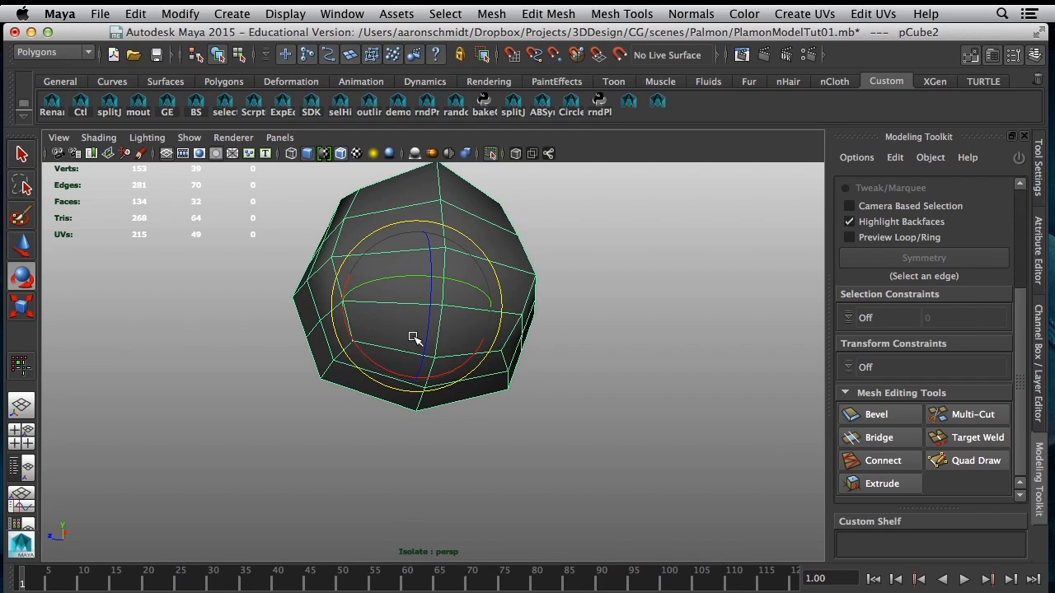
{"action": "left_click", "coordinate": [547, 459]}
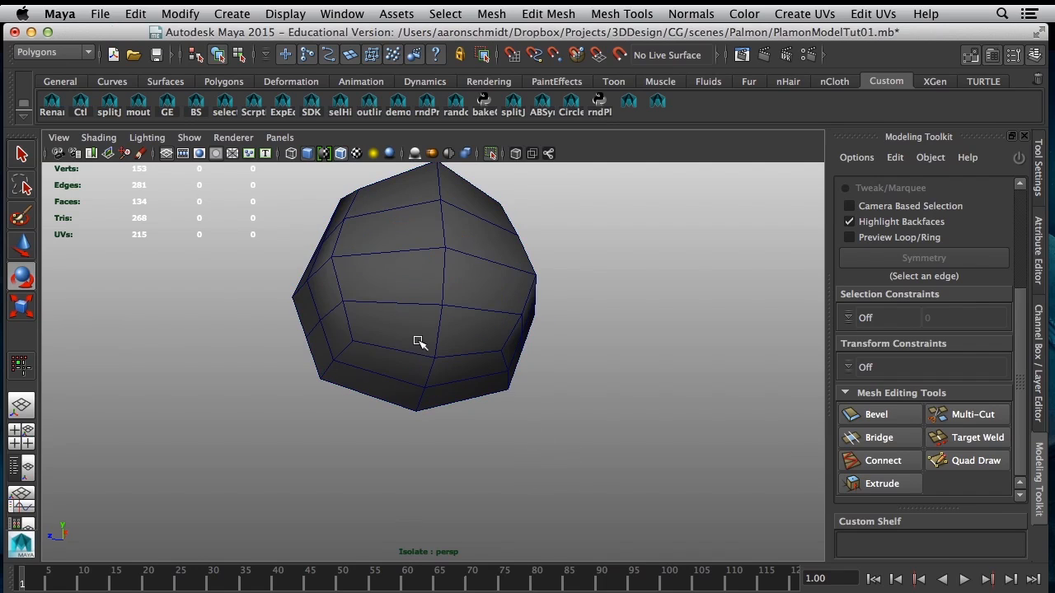
{"action": "left_click_drag", "start_coordinate": [437, 356], "coordinate": [454, 400], "text": "alt"}
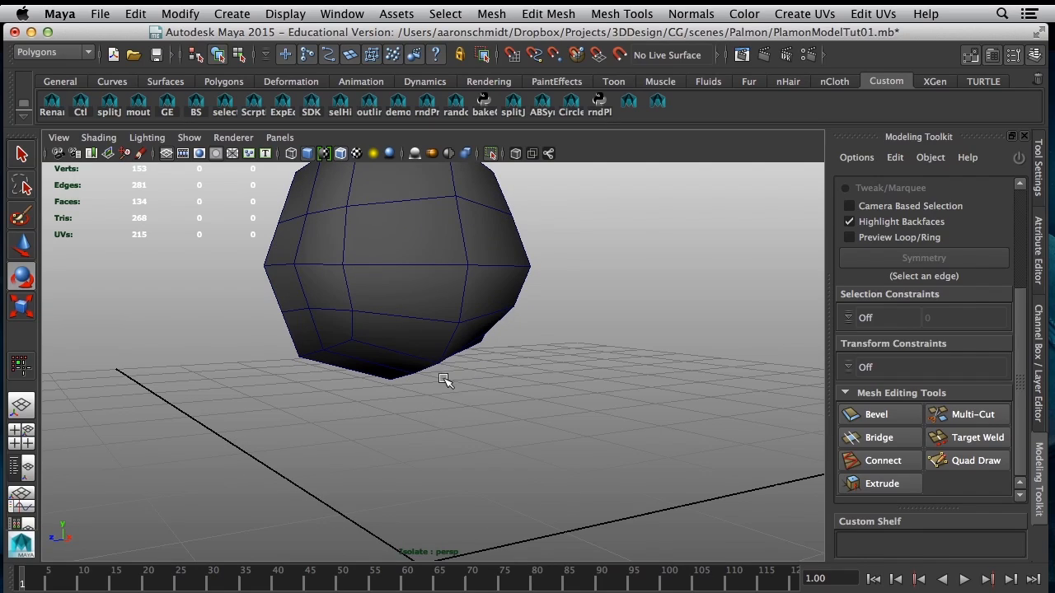
{"action": "left_click_drag", "start_coordinate": [427, 325], "coordinate": [439, 406], "text": "alt"}
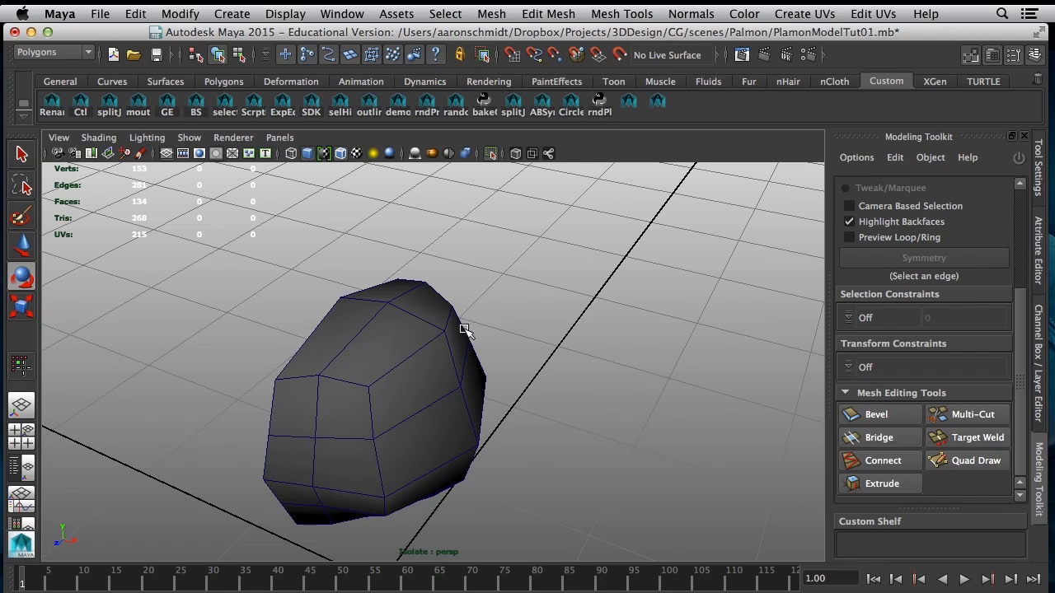
{"action": "left_click_drag", "start_coordinate": [417, 365], "coordinate": [365, 384], "text": "alt"}
{"action": "mouse_move", "coordinate": [373, 444]}
{"action": "left_mouse_down", "text": "alt"}
{"action": "mouse_move", "coordinate": [403, 478]}
{"action": "mouse_move", "coordinate": [330, 436]}
{"action": "mouse_move", "coordinate": [357, 434]}
{"action": "left_mouse_up", "text": "alt"}
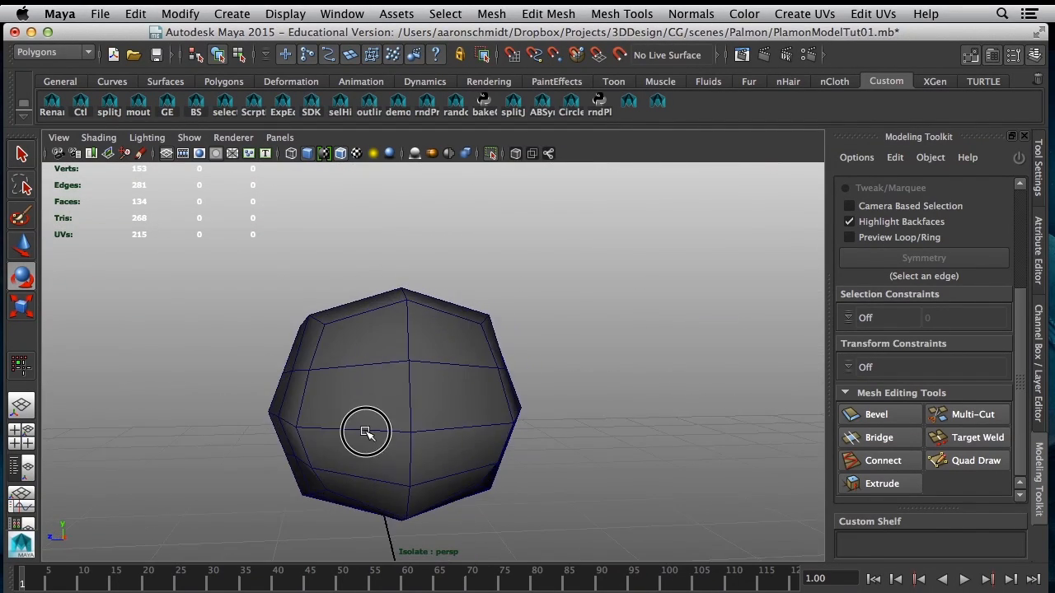
{"action": "left_click_drag", "start_coordinate": [353, 348], "coordinate": [307, 343], "text": "alt"}
{"action": "left_click_drag", "start_coordinate": [450, 384], "coordinate": [433, 336], "text": "alt"}
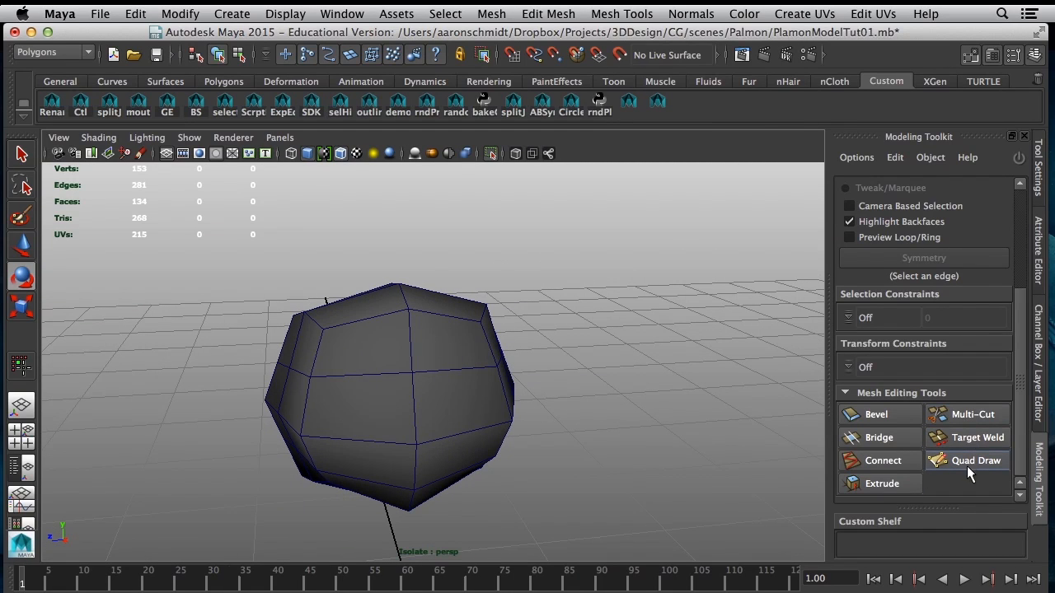
{"action": "left_click", "coordinate": [961, 420]}
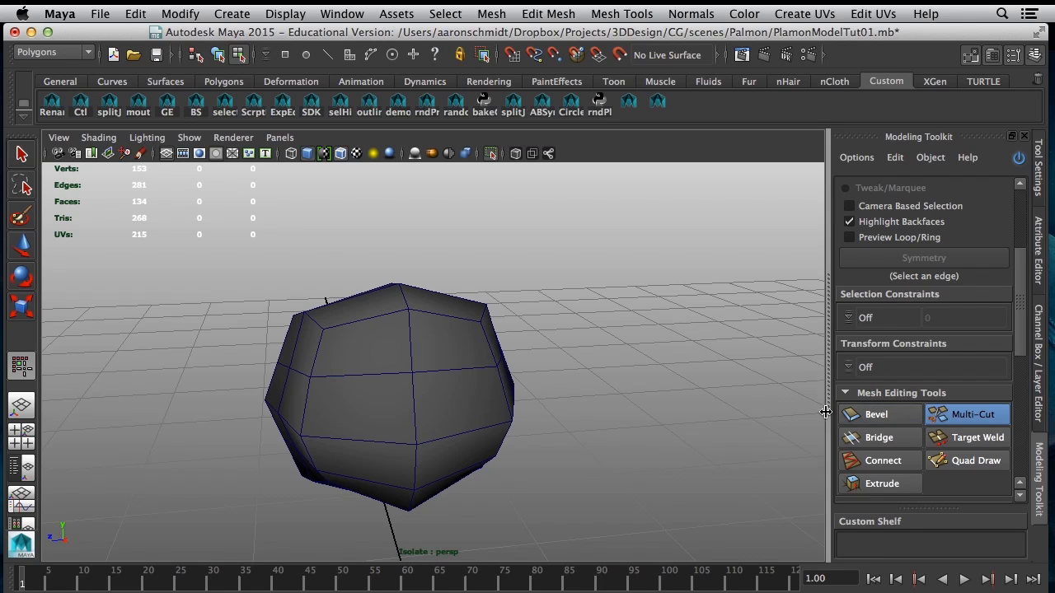
{"action": "key", "text": "w"}
{"action": "left_click", "coordinate": [396, 355]}
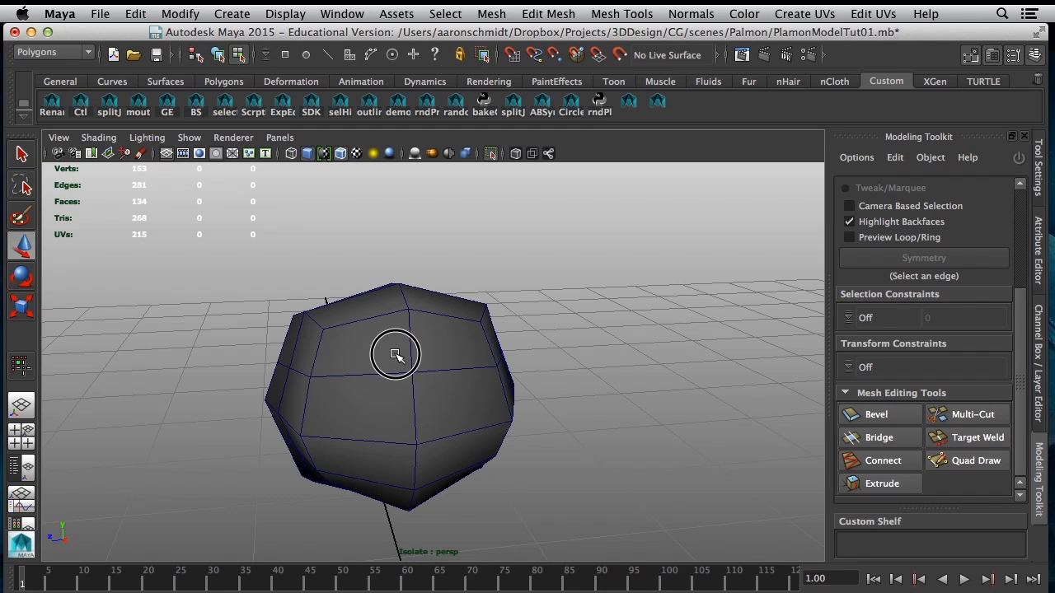
Insert two vertical edge loops into the isolated half body with Multi-Cut, one on each side of its central loop
{"action": "left_click", "coordinate": [966, 414]}
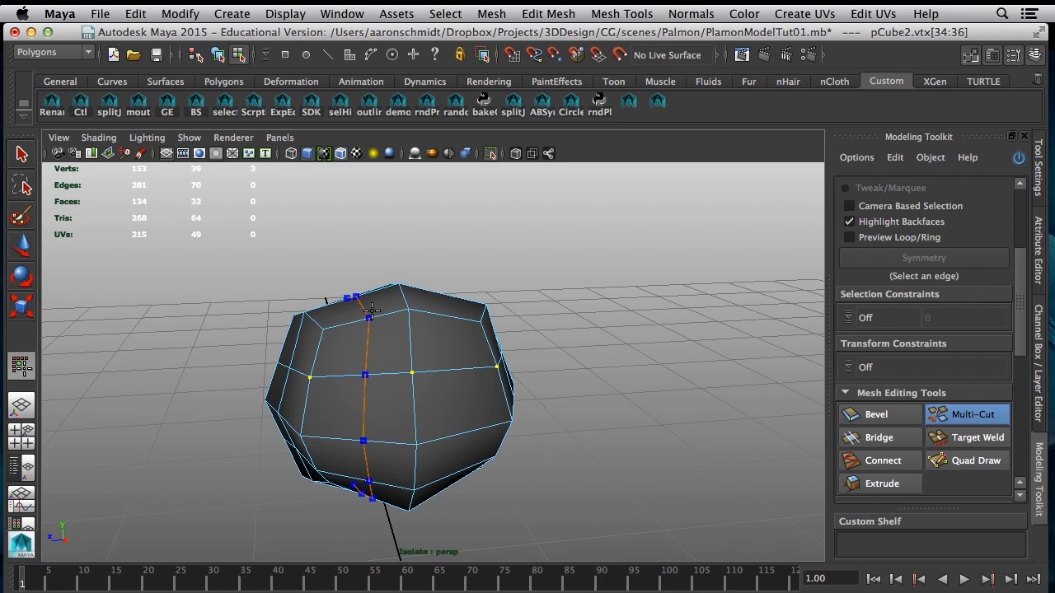
{"action": "left_click", "coordinate": [371, 307], "text": "ctrl"}
{"action": "left_click", "coordinate": [443, 320], "text": "ctrl"}
{"action": "mouse_move", "coordinate": [400, 435]}
{"action": "left_mouse_down", "text": "alt"}
{"action": "mouse_move", "coordinate": [424, 428]}
{"action": "mouse_move", "coordinate": [346, 445]}
{"action": "left_mouse_up", "text": "alt"}
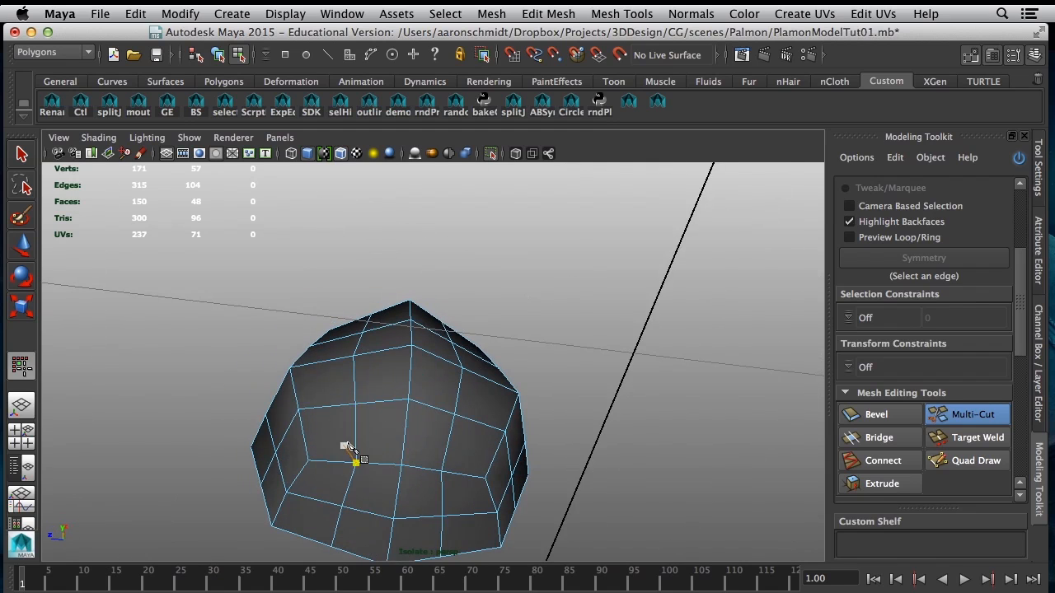
{"action": "left_click_drag", "start_coordinate": [385, 478], "coordinate": [427, 474], "text": "alt"}
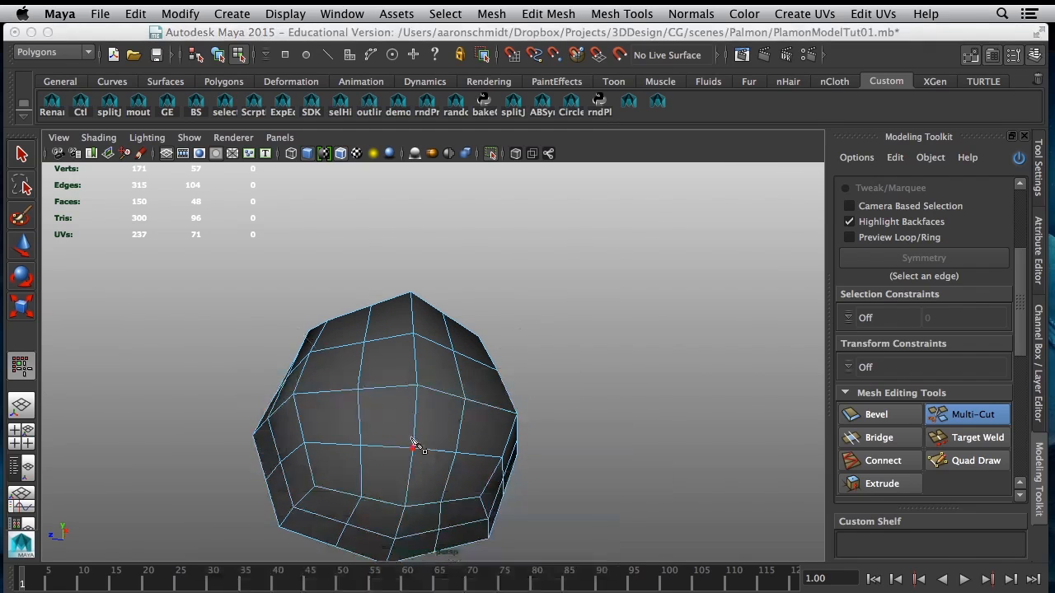
Turn off isolation in the perspective view so the half body is shown together with the head, limbs and image planes
{"action": "key", "text": "space"}
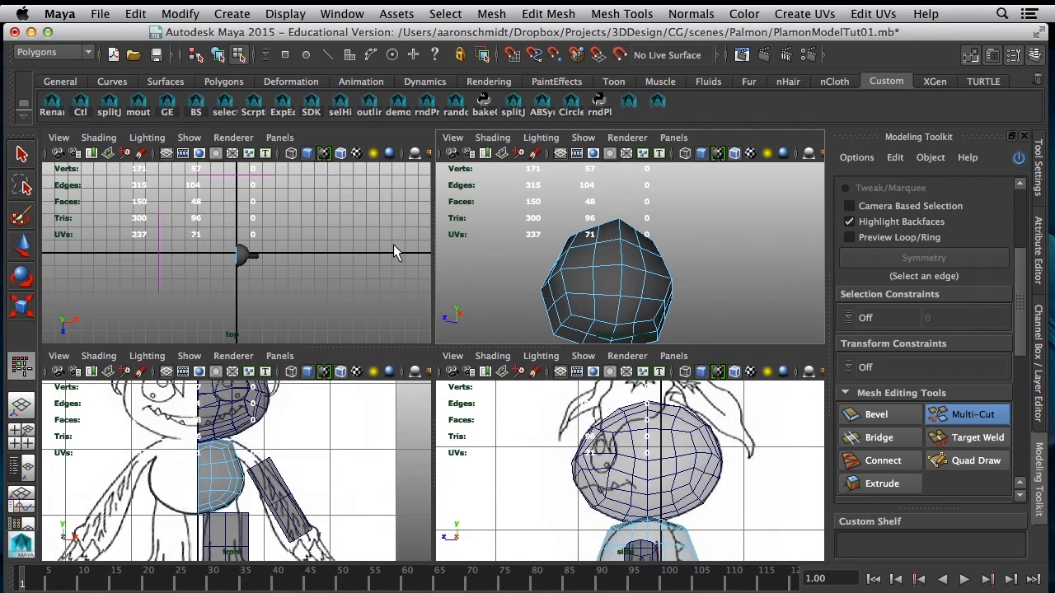
{"action": "left_click", "coordinate": [583, 138]}
{"action": "mouse_move", "coordinate": [676, 47]}
{"action": "left_click", "coordinate": [792, 64]}
{"action": "left_click_drag", "start_coordinate": [651, 293], "coordinate": [561, 233], "text": "alt"}
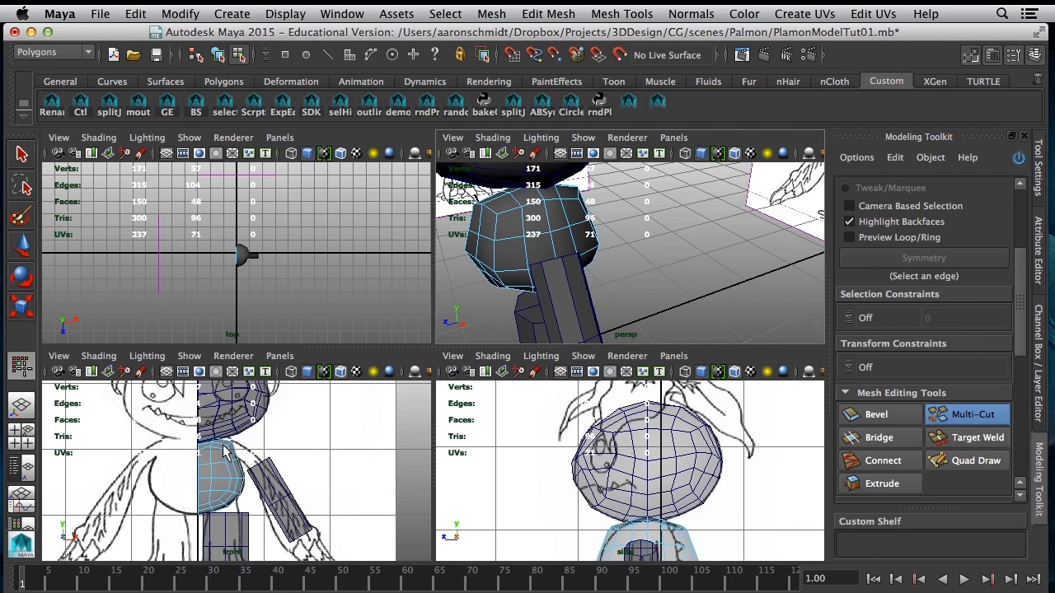
{"action": "left_click_drag", "start_coordinate": [496, 326], "coordinate": [528, 212], "text": "alt"}
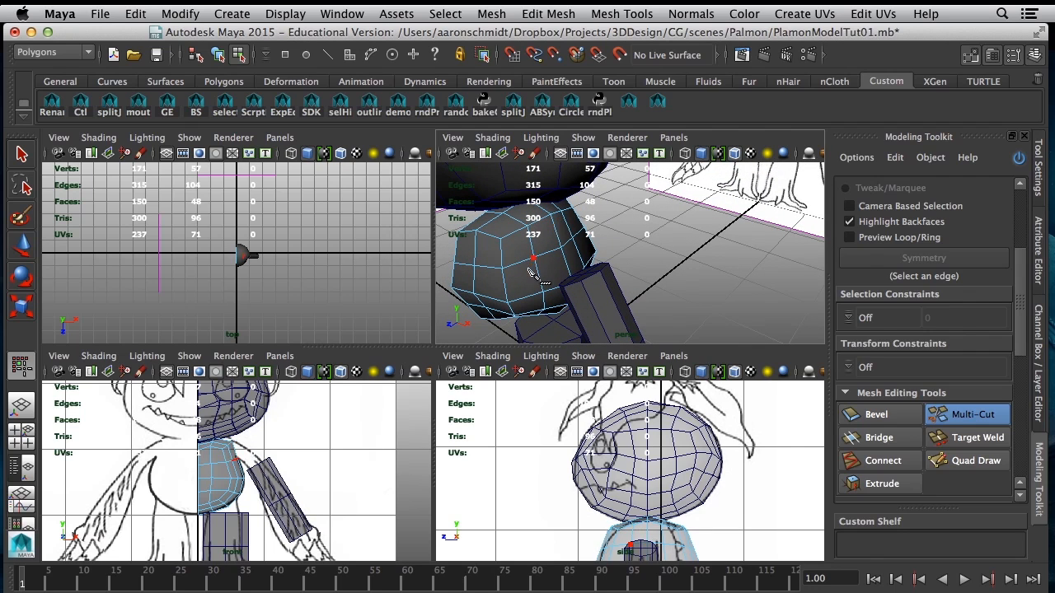
{"action": "left_click_drag", "start_coordinate": [529, 268], "coordinate": [482, 340], "text": "alt"}
Adjust the half body's outer side vertices to the drawn torso outline in the front view
{"action": "key", "text": "space"}
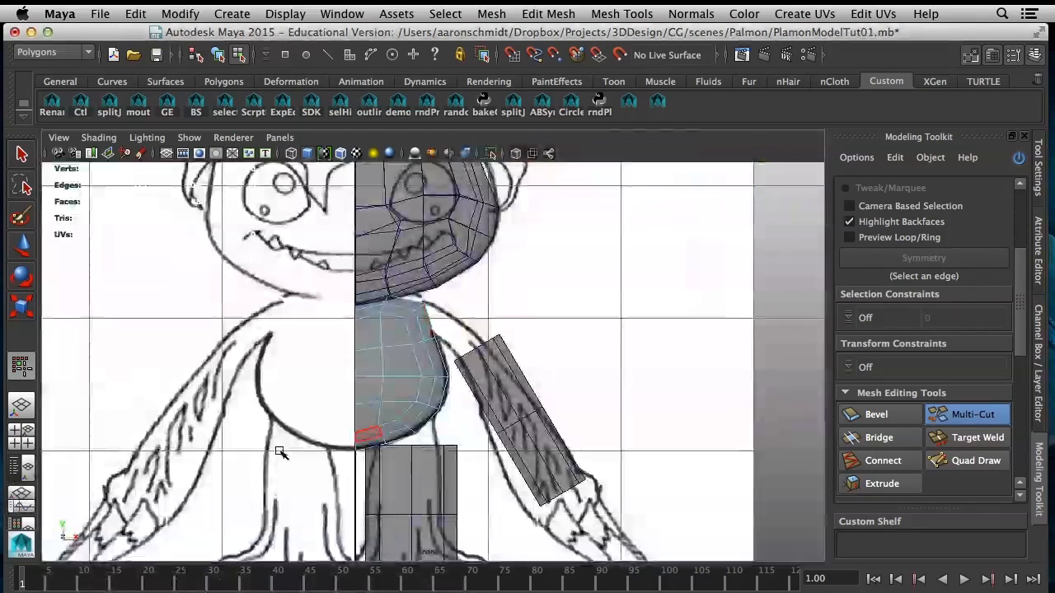
{"action": "middle_click_drag", "start_coordinate": [325, 412], "coordinate": [332, 429], "text": "alt"}
{"action": "right_click_drag", "start_coordinate": [399, 367], "coordinate": [323, 305]}
{"action": "middle_click_drag", "start_coordinate": [416, 337], "coordinate": [436, 382], "text": "alt"}
{"action": "left_click_drag", "start_coordinate": [437, 337], "coordinate": [436, 393]}
{"action": "left_click_drag", "start_coordinate": [429, 467], "coordinate": [417, 485], "text": "alt"}
{"action": "key", "text": "space"}
Move the half body's chest and belly outline vertices onto the drawn front curve of the torso in the side view
{"action": "key", "text": "space"}
{"action": "middle_click_drag", "start_coordinate": [496, 511], "coordinate": [441, 354], "text": "alt"}
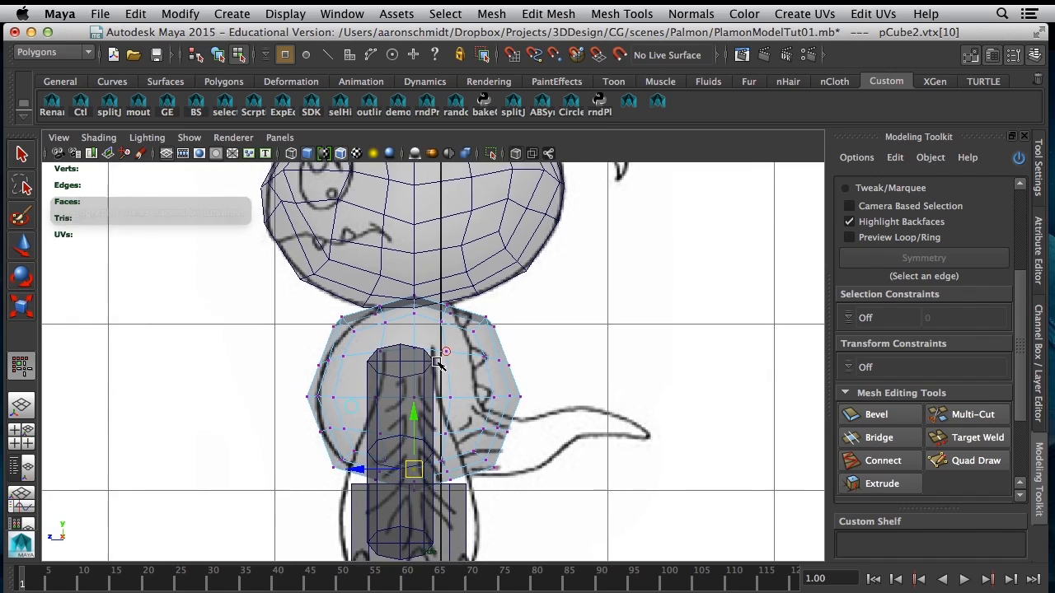
{"action": "right_click_drag", "start_coordinate": [441, 354], "coordinate": [509, 400], "text": "alt"}
{"action": "left_click", "coordinate": [344, 329]}
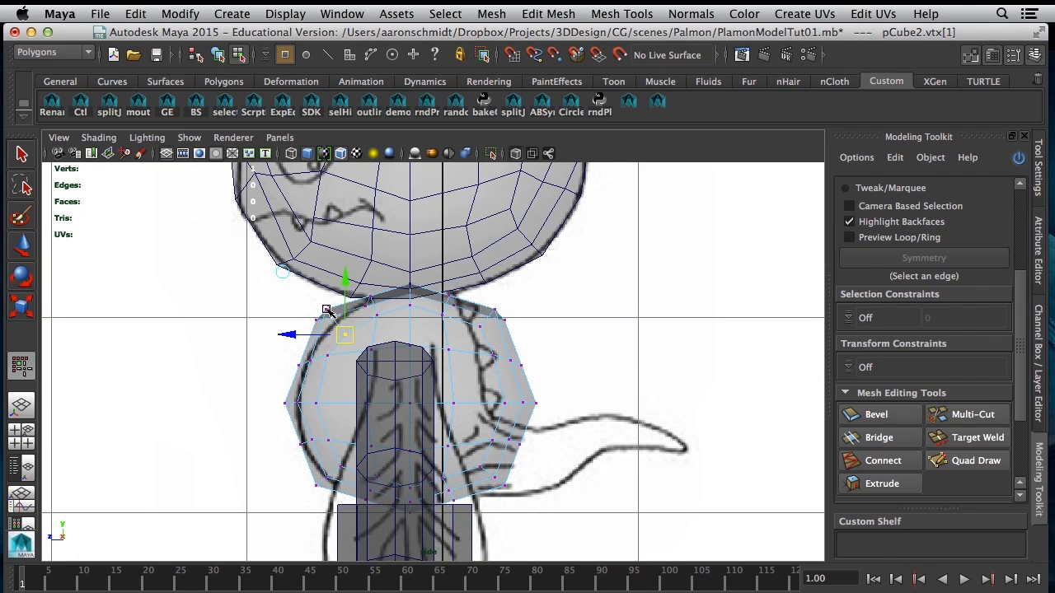
{"action": "left_click", "coordinate": [327, 310]}
{"action": "left_click_drag", "start_coordinate": [327, 310], "coordinate": [362, 302]}
{"action": "left_click", "coordinate": [316, 323]}
{"action": "left_click_drag", "start_coordinate": [237, 303], "coordinate": [253, 365]}
{"action": "left_click_drag", "start_coordinate": [276, 401], "coordinate": [239, 405]}
{"action": "mouse_move", "coordinate": [313, 466]}
{"action": "left_mouse_down"}
{"action": "mouse_move", "coordinate": [309, 488]}
{"action": "mouse_move", "coordinate": [327, 472]}
{"action": "left_mouse_up"}
{"action": "left_click", "coordinate": [282, 503]}
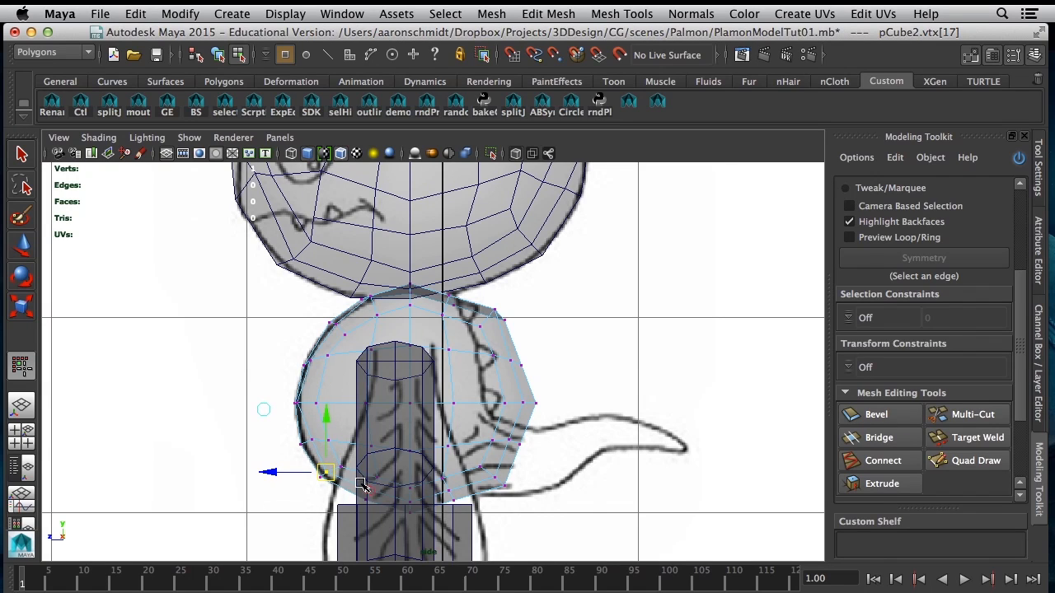
Shift the column of vertices just behind the half body's centre line slightly toward the front in the side view
{"action": "left_click_drag", "start_coordinate": [415, 514], "coordinate": [414, 442]}
{"action": "left_click_drag", "start_coordinate": [508, 491], "coordinate": [486, 400]}
{"action": "left_click_drag", "start_coordinate": [458, 342], "coordinate": [435, 348]}
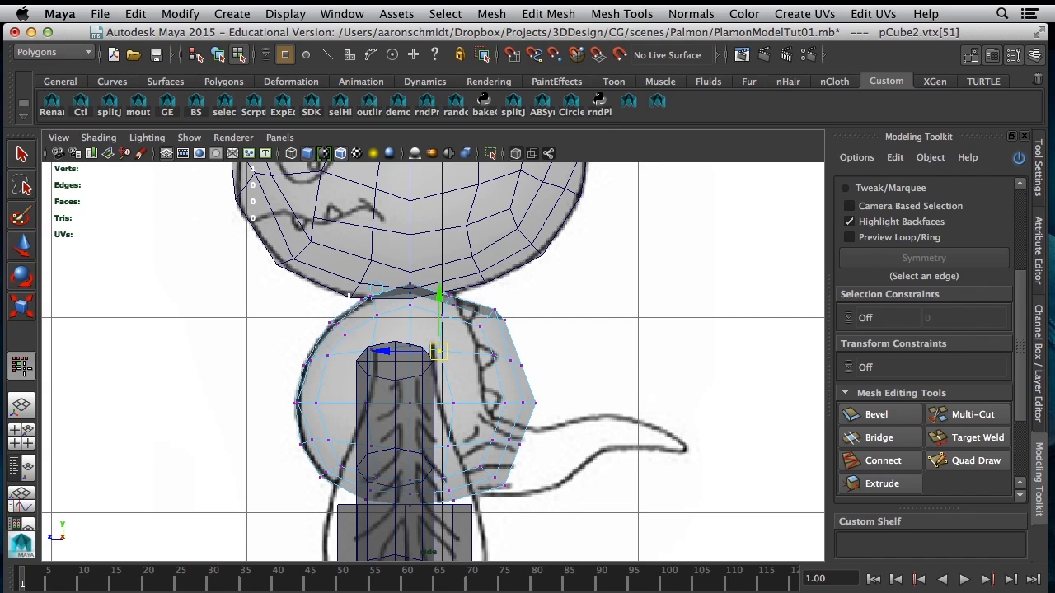
{"action": "left_click", "coordinate": [457, 289]}
{"action": "key", "text": "z"}
{"action": "key", "text": "z"}
{"action": "left_click", "coordinate": [453, 404]}
{"action": "left_click", "coordinate": [442, 448]}
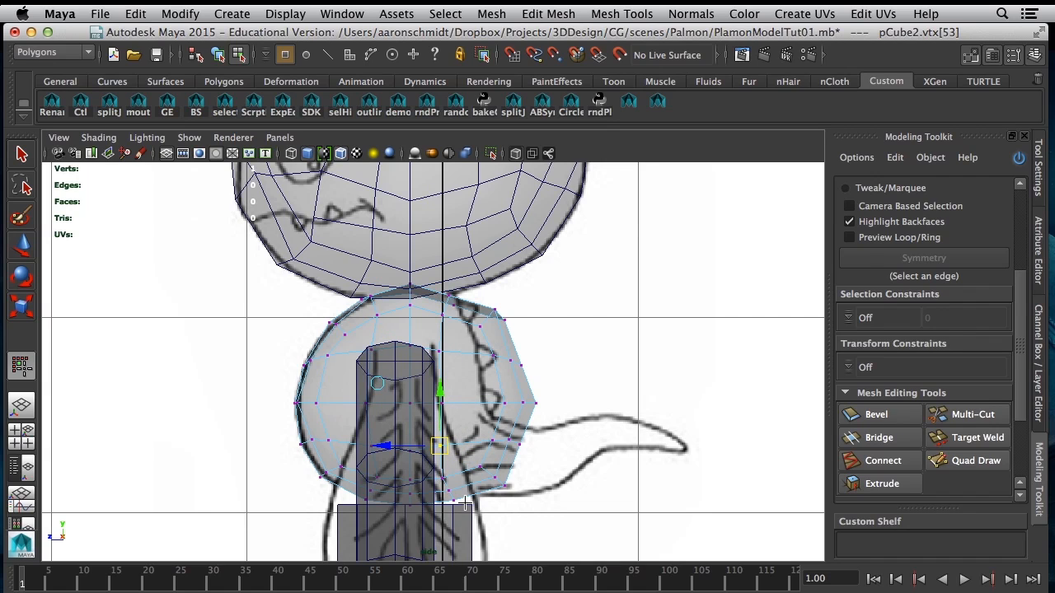
{"action": "left_click_drag", "start_coordinate": [435, 484], "coordinate": [432, 497]}
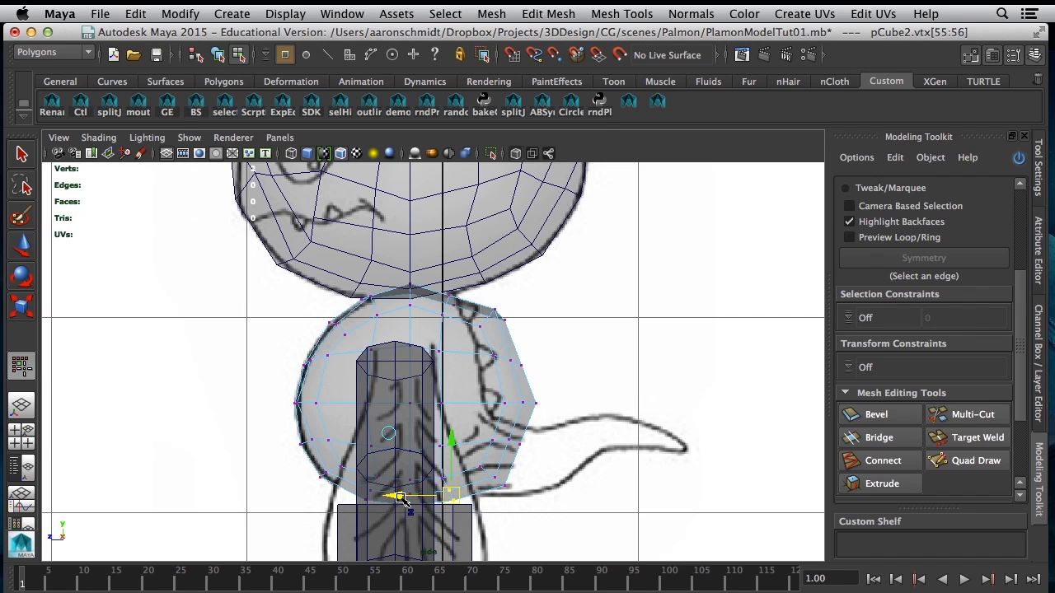
{"action": "left_click", "coordinate": [471, 523]}
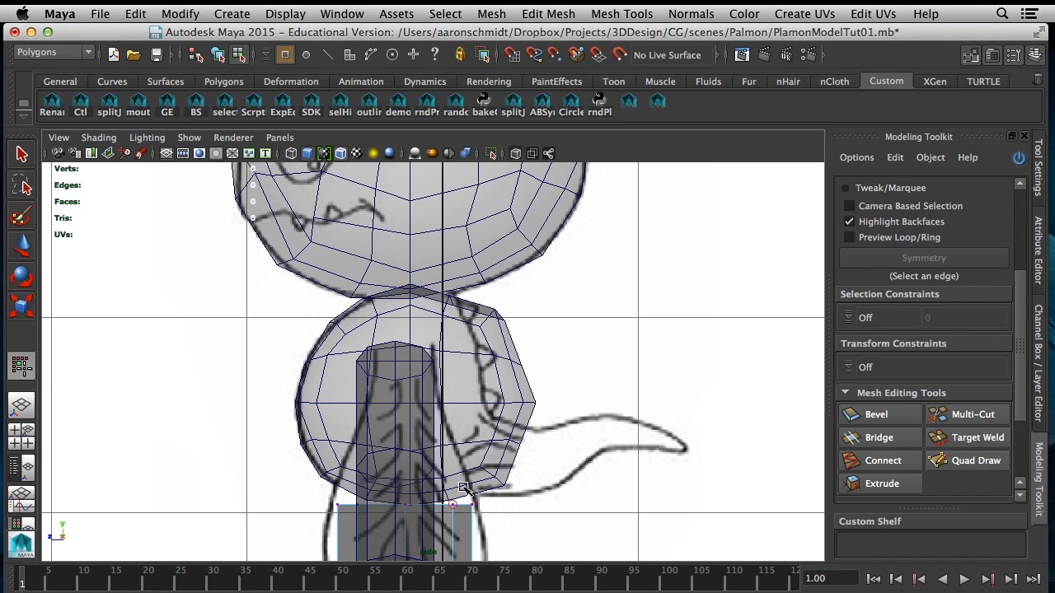
{"action": "left_click", "coordinate": [464, 488]}
{"action": "key", "text": "z"}
{"action": "key", "text": "z"}
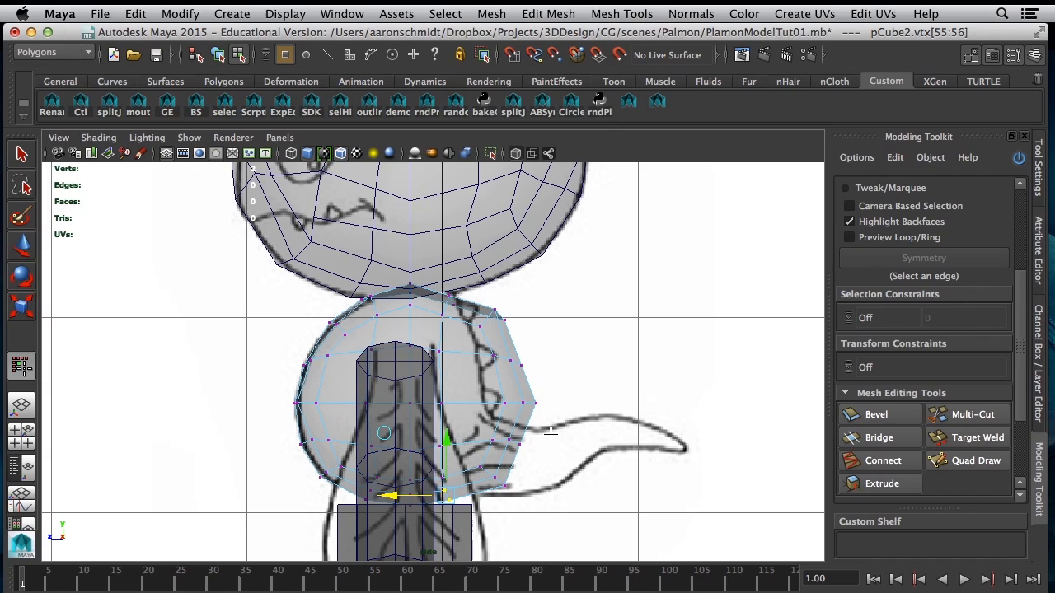
Move the half body's lower rear vertices inward to the drawn back line beneath the tail
{"action": "left_click", "coordinate": [442, 498]}
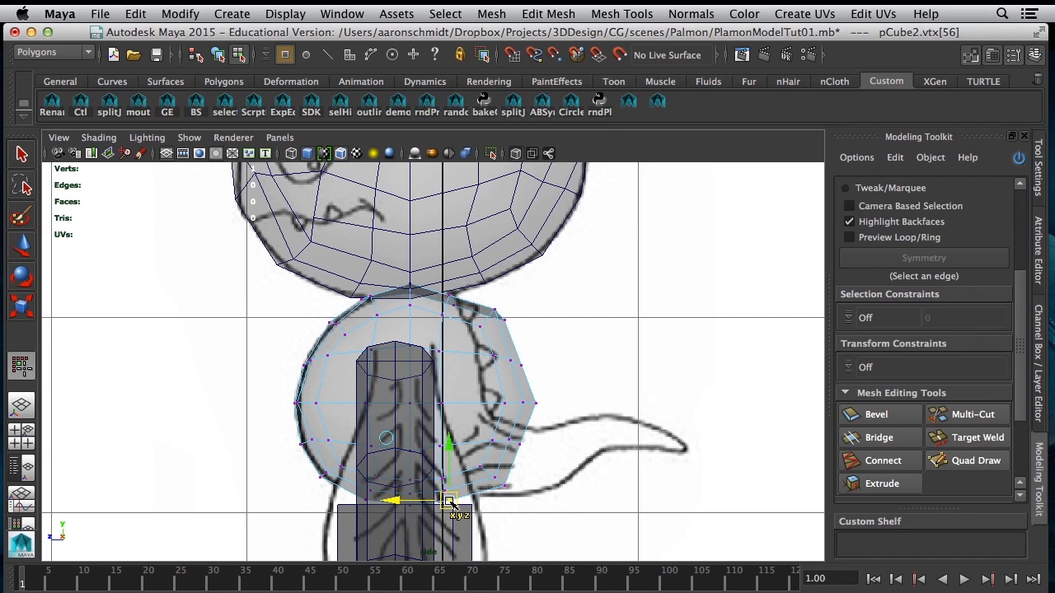
{"action": "left_click", "coordinate": [468, 467]}
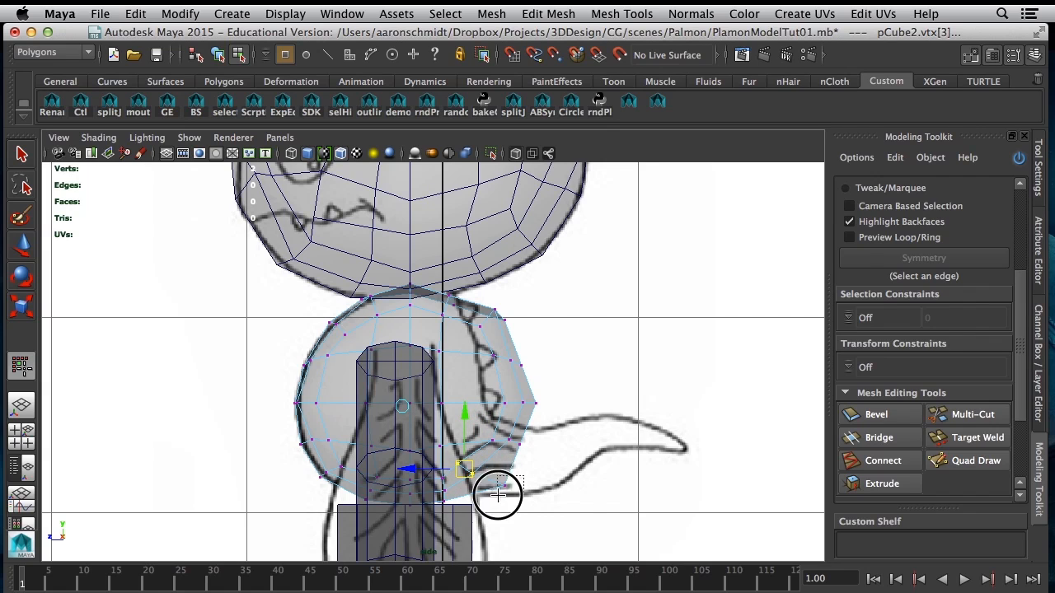
{"action": "left_click", "coordinate": [493, 489]}
{"action": "left_click_drag", "start_coordinate": [482, 490], "coordinate": [477, 487]}
{"action": "left_click_drag", "start_coordinate": [480, 430], "coordinate": [422, 437]}
{"action": "key", "text": "z"}
Move the half body's middle and upper rear vertices inward onto the drawn back line up to the neck
{"action": "left_click_drag", "start_coordinate": [549, 387], "coordinate": [427, 410]}
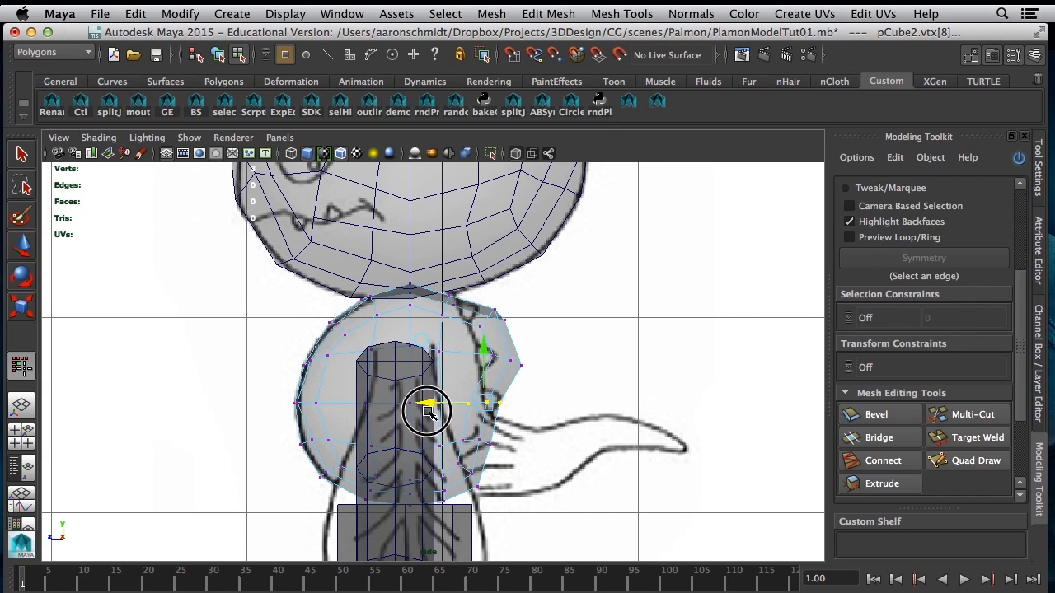
{"action": "left_click_drag", "start_coordinate": [543, 344], "coordinate": [409, 360]}
{"action": "left_click_drag", "start_coordinate": [477, 336], "coordinate": [489, 327]}
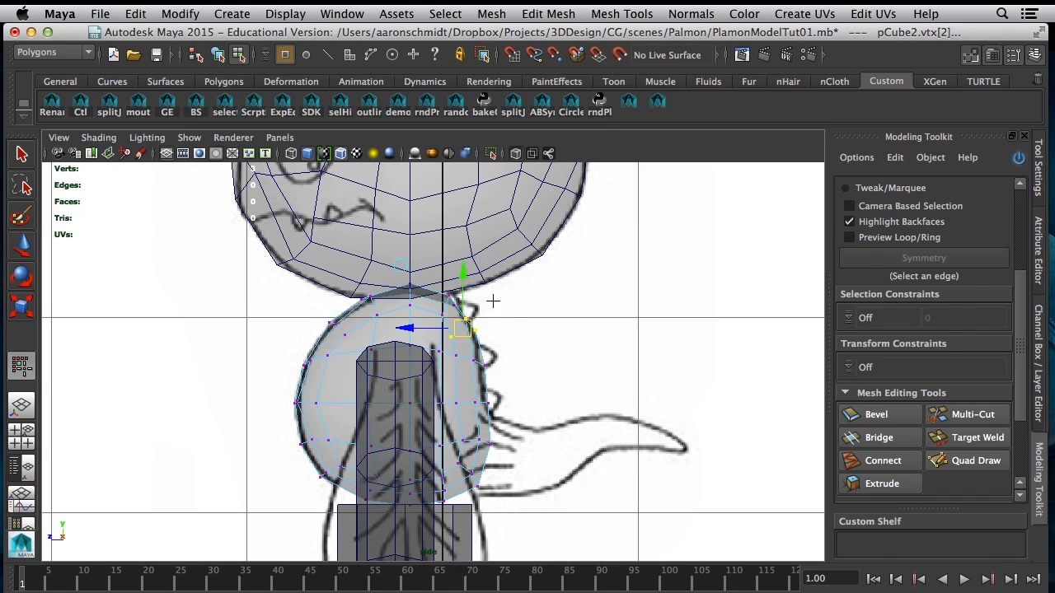
{"action": "left_click", "coordinate": [466, 306]}
{"action": "left_click", "coordinate": [454, 307]}
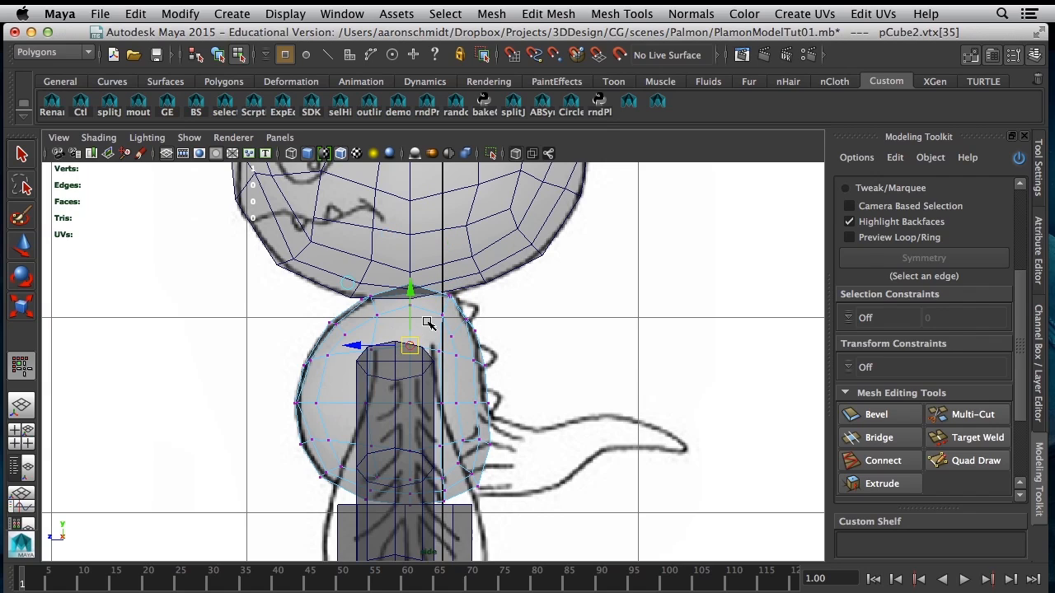
Return the reshaped half body to object mode in the perspective view, clear the selection and save the scene
{"action": "key", "text": "space"}
{"action": "left_click_drag", "start_coordinate": [492, 281], "coordinate": [462, 202], "text": "alt"}
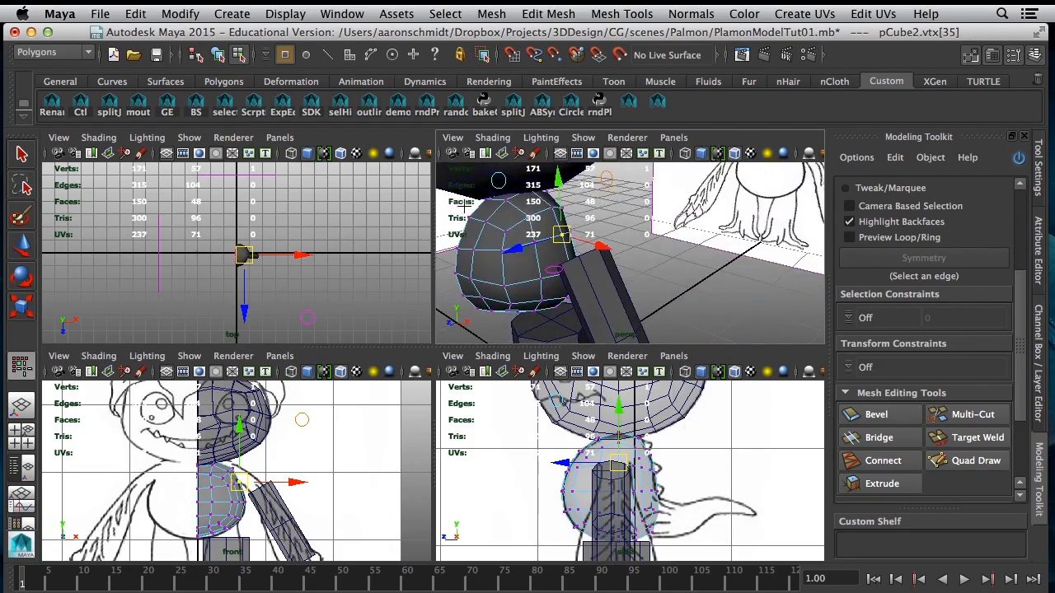
{"action": "key", "text": "space"}
{"action": "left_click_drag", "start_coordinate": [470, 332], "coordinate": [440, 299], "text": "alt"}
{"action": "middle_click_drag", "start_coordinate": [440, 299], "coordinate": [549, 454], "text": "alt"}
{"action": "mouse_move", "coordinate": [549, 454]}
{"action": "left_mouse_down", "text": "alt"}
{"action": "mouse_move", "coordinate": [388, 396]}
{"action": "mouse_move", "coordinate": [358, 431]}
{"action": "mouse_move", "coordinate": [370, 419]}
{"action": "mouse_move", "coordinate": [515, 449]}
{"action": "mouse_move", "coordinate": [404, 405]}
{"action": "mouse_move", "coordinate": [306, 400]}
{"action": "mouse_move", "coordinate": [332, 436]}
{"action": "mouse_move", "coordinate": [462, 441]}
{"action": "mouse_move", "coordinate": [346, 415]}
{"action": "mouse_move", "coordinate": [393, 448]}
{"action": "mouse_move", "coordinate": [357, 384]}
{"action": "left_mouse_up", "text": "alt"}
{"action": "right_click_drag", "start_coordinate": [360, 286], "coordinate": [363, 373]}
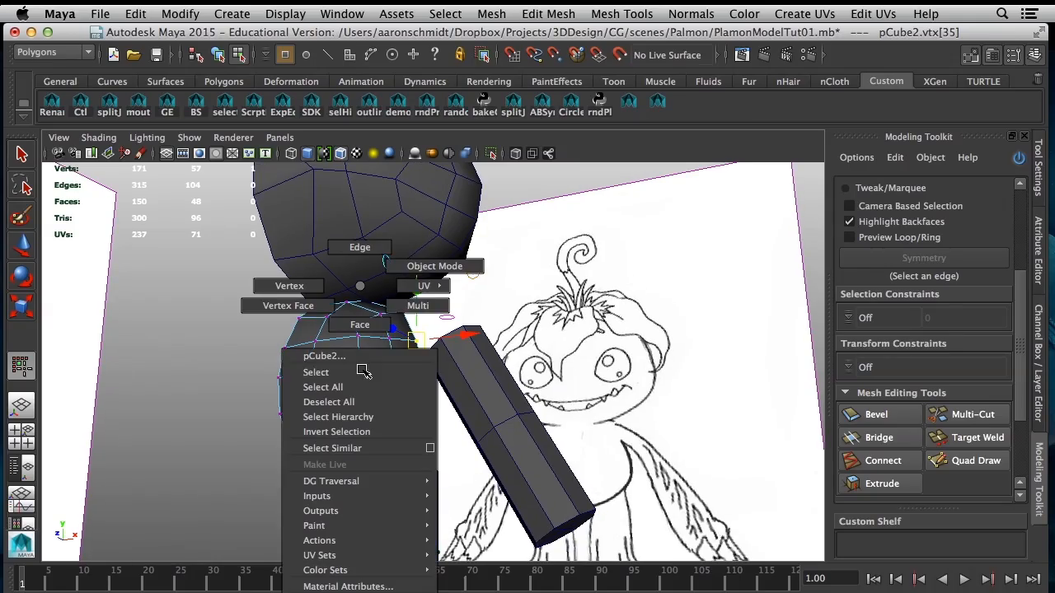
{"action": "right_click_drag", "start_coordinate": [421, 285], "coordinate": [421, 285]}
{"action": "mouse_move", "coordinate": [396, 370]}
{"action": "left_mouse_down", "text": "alt"}
{"action": "mouse_move", "coordinate": [447, 326]}
{"action": "mouse_move", "coordinate": [313, 356]}
{"action": "mouse_move", "coordinate": [154, 357]}
{"action": "mouse_move", "coordinate": [396, 349]}
{"action": "mouse_move", "coordinate": [293, 357]}
{"action": "mouse_move", "coordinate": [300, 342]}
{"action": "left_mouse_up", "text": "alt"}
{"action": "left_click", "coordinate": [258, 374]}
{"action": "left_click_drag", "start_coordinate": [258, 373], "coordinate": [301, 350], "text": "alt"}
{"action": "left_click", "coordinate": [159, 56]}
Scale the leg cylinder's top vertex ring narrower and place it at the top of the drawn leg in the front view
{"action": "left_click", "coordinate": [363, 388]}
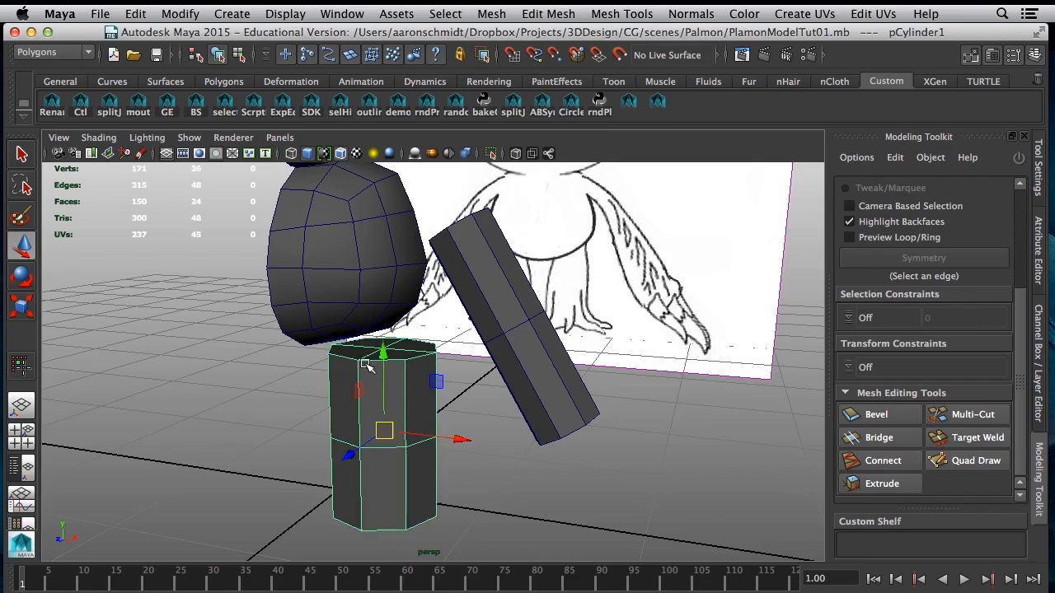
{"action": "key", "text": "space"}
{"action": "key", "text": "space"}
{"action": "middle_click_drag", "start_coordinate": [328, 480], "coordinate": [289, 348], "text": "alt"}
{"action": "right_click_drag", "start_coordinate": [372, 396], "coordinate": [443, 409], "text": "alt"}
{"action": "right_click_drag", "start_coordinate": [367, 391], "coordinate": [297, 289]}
{"action": "left_click_drag", "start_coordinate": [452, 412], "coordinate": [280, 363]}
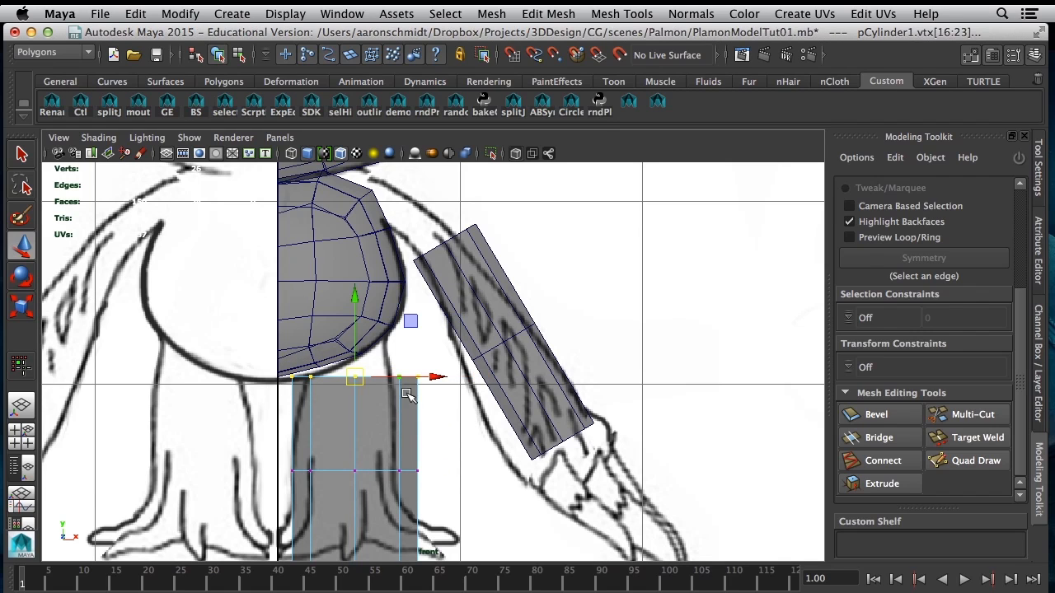
{"action": "key", "text": "r"}
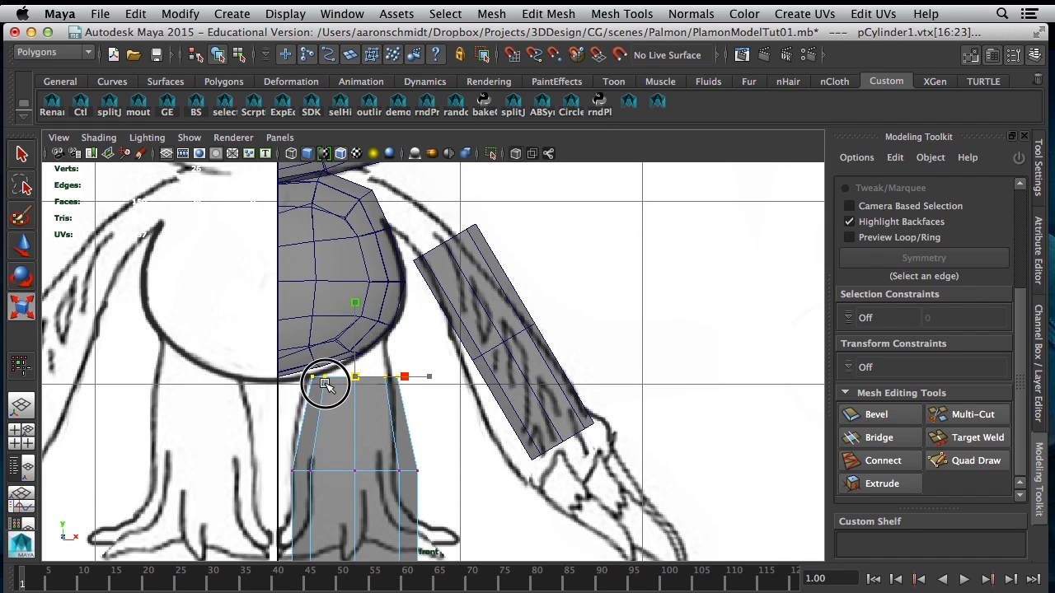
{"action": "left_click_drag", "start_coordinate": [323, 385], "coordinate": [348, 375]}
{"action": "key", "text": "w"}
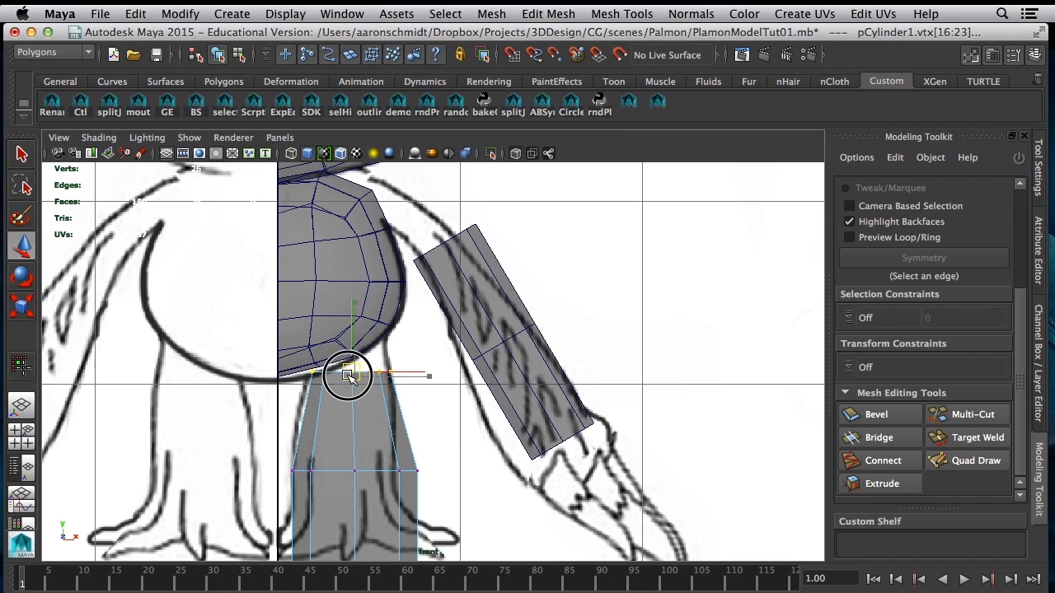
Raise the leg's middle vertex ring and scale it narrower to match the drawn leg's width
{"action": "middle_click_drag", "start_coordinate": [354, 490], "coordinate": [375, 429], "text": "alt"}
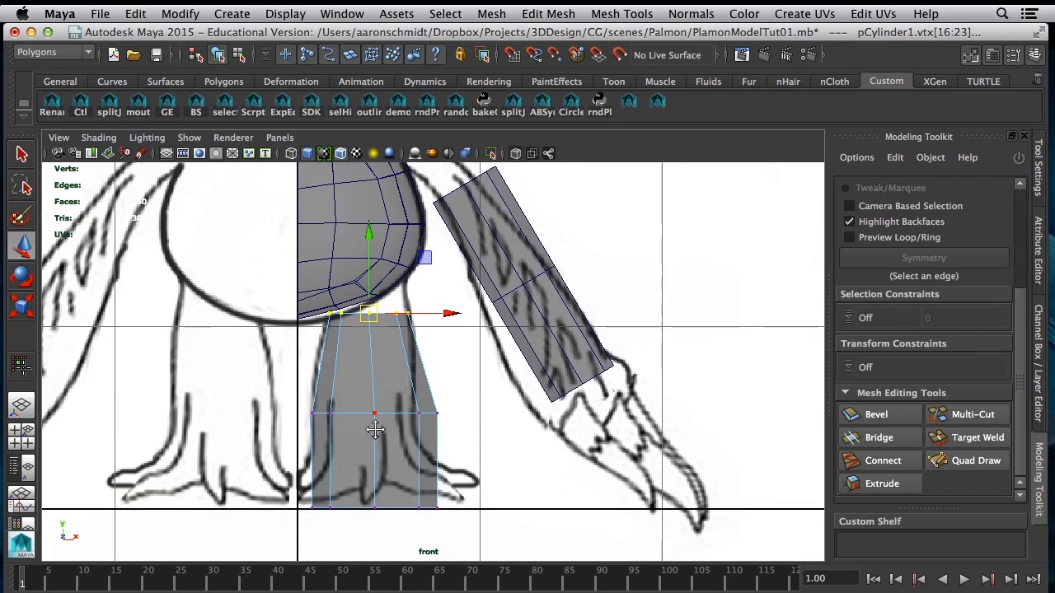
{"action": "left_click_drag", "start_coordinate": [291, 401], "coordinate": [461, 441]}
{"action": "left_click_drag", "start_coordinate": [373, 414], "coordinate": [365, 377]}
{"action": "key", "text": "r"}
{"action": "key", "text": "w"}
{"action": "key", "text": "r"}
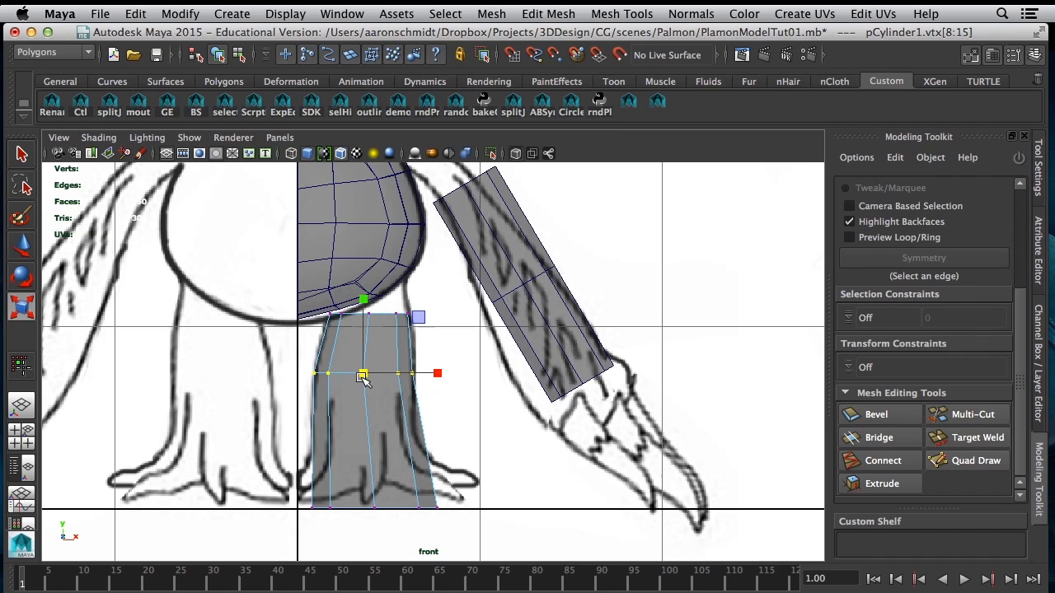
Move the leg's bottom vertex ring up and slightly inward to the drawn foot
{"action": "left_click_drag", "start_coordinate": [295, 462], "coordinate": [447, 540]}
{"action": "key", "text": "w"}
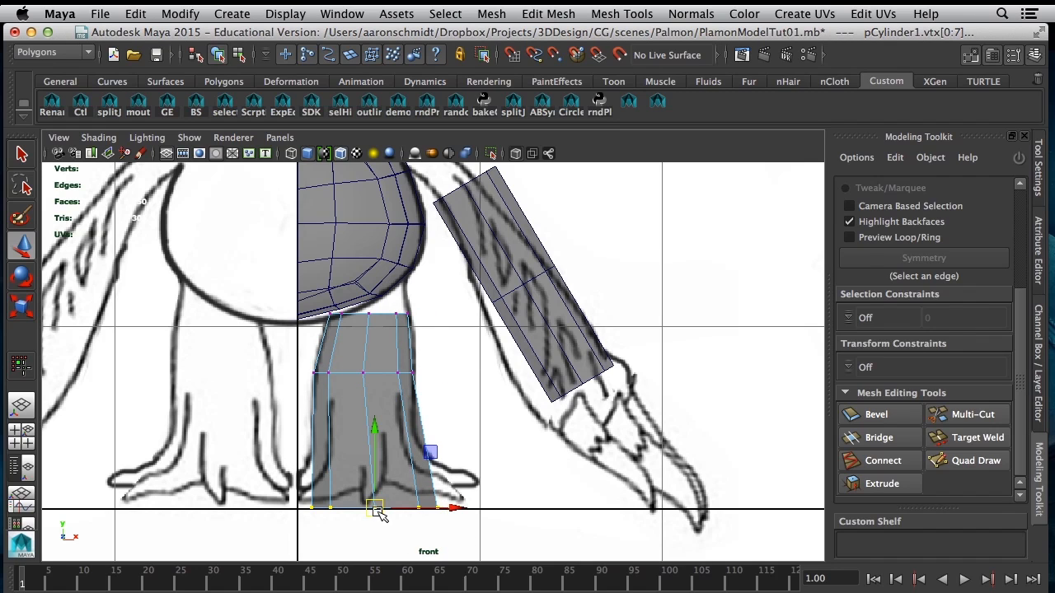
{"action": "left_click_drag", "start_coordinate": [373, 506], "coordinate": [363, 484]}
Tilt the leg's top vertex ring to follow the body's underside, and reposition the bottom ring at the drawn foot
{"action": "left_click_drag", "start_coordinate": [326, 313], "coordinate": [417, 330]}
{"action": "key", "text": "e"}
{"action": "left_click_drag", "start_coordinate": [433, 279], "coordinate": [419, 262]}
{"action": "key", "text": "w"}
{"action": "left_click_drag", "start_coordinate": [368, 313], "coordinate": [367, 311]}
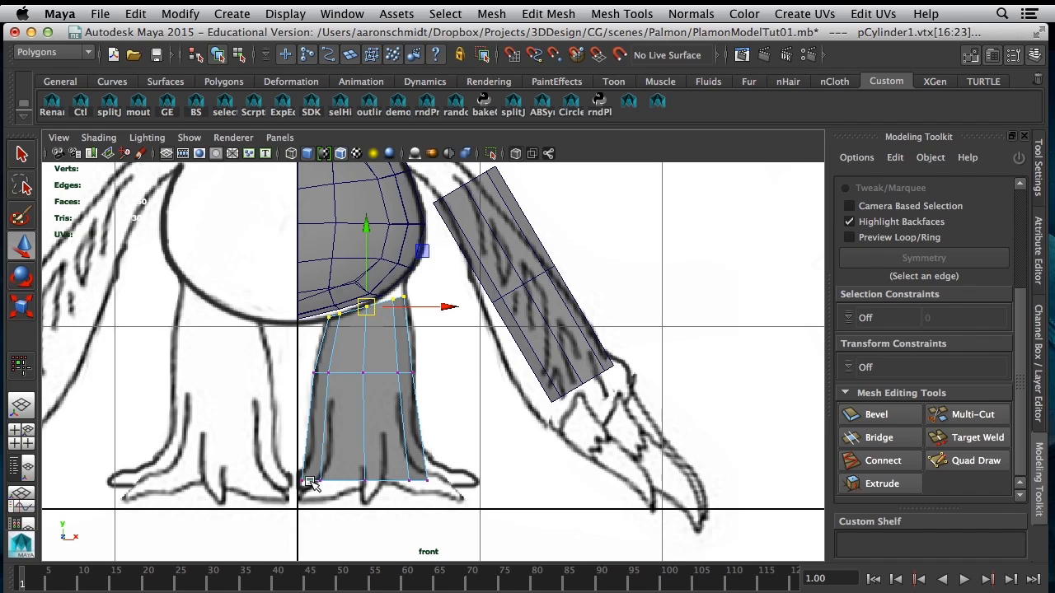
{"action": "left_click_drag", "start_coordinate": [295, 472], "coordinate": [369, 481]}
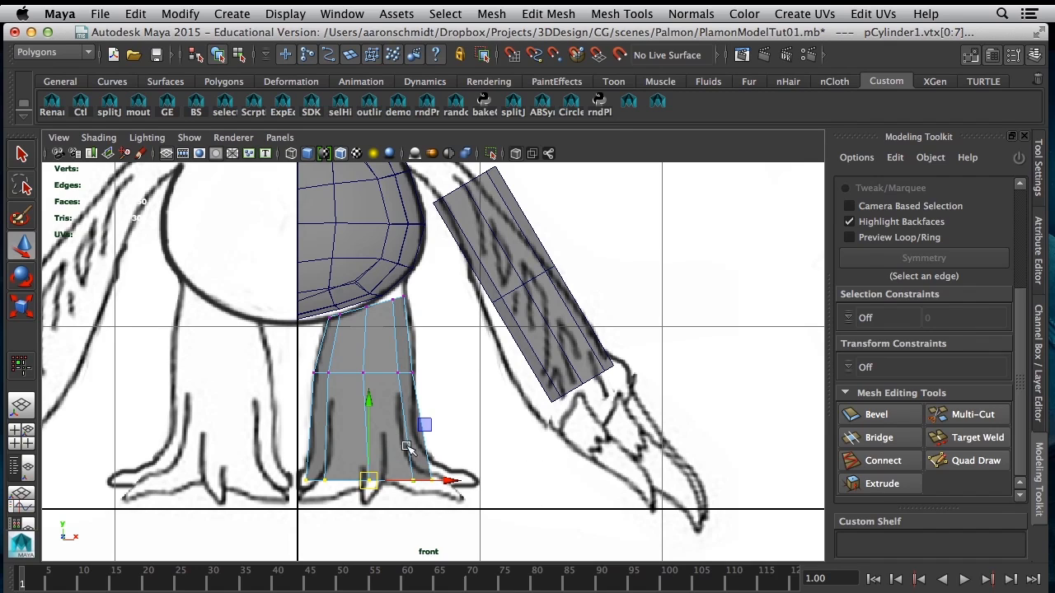
{"action": "mouse_move", "coordinate": [372, 402]}
{"action": "left_mouse_down"}
{"action": "mouse_move", "coordinate": [370, 430]}
{"action": "mouse_move", "coordinate": [370, 405]}
{"action": "mouse_move", "coordinate": [370, 415]}
{"action": "left_mouse_up"}
Shift the leg's middle vertex ring horizontally to refine the leg's profile in the side view
{"action": "key", "text": "space"}
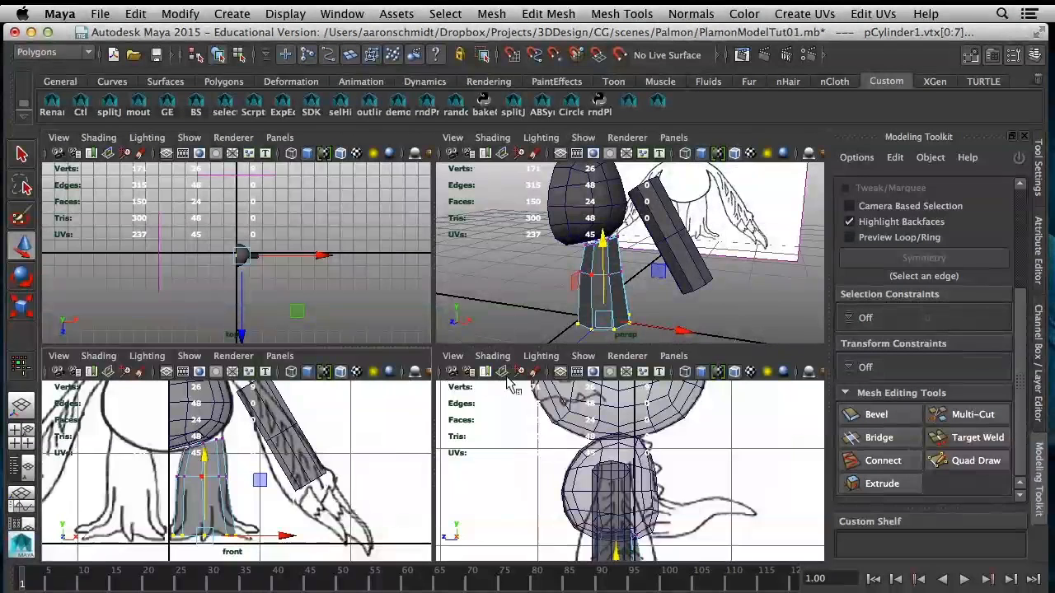
{"action": "key", "text": "space"}
{"action": "middle_click_drag", "start_coordinate": [552, 495], "coordinate": [565, 322], "text": "alt"}
{"action": "left_click", "coordinate": [539, 385], "text": "alt"}
{"action": "left_click_drag", "start_coordinate": [494, 369], "coordinate": [329, 388]}
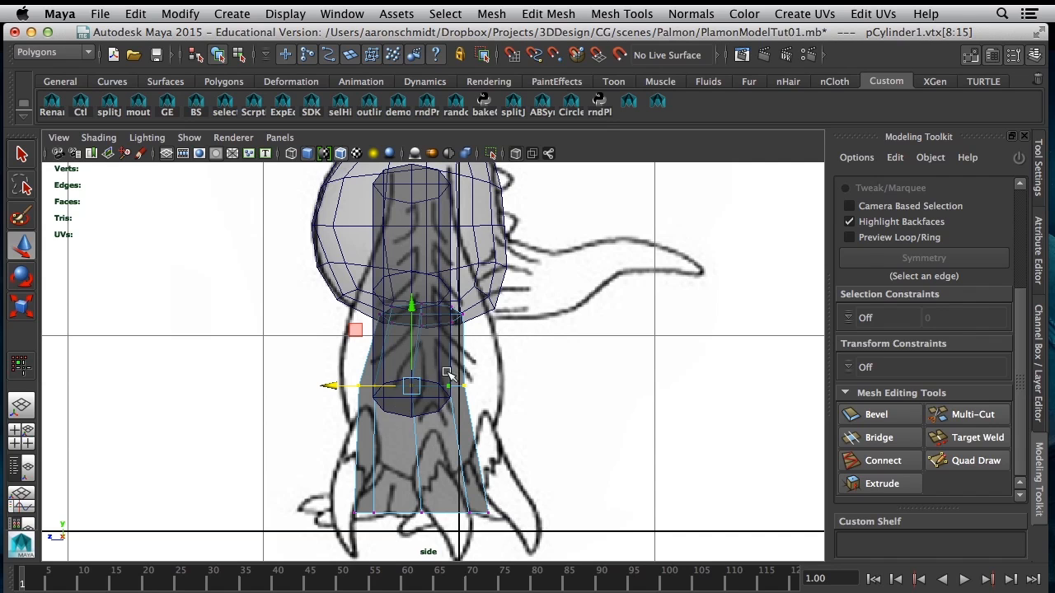
{"action": "left_click_drag", "start_coordinate": [331, 378], "coordinate": [330, 378]}
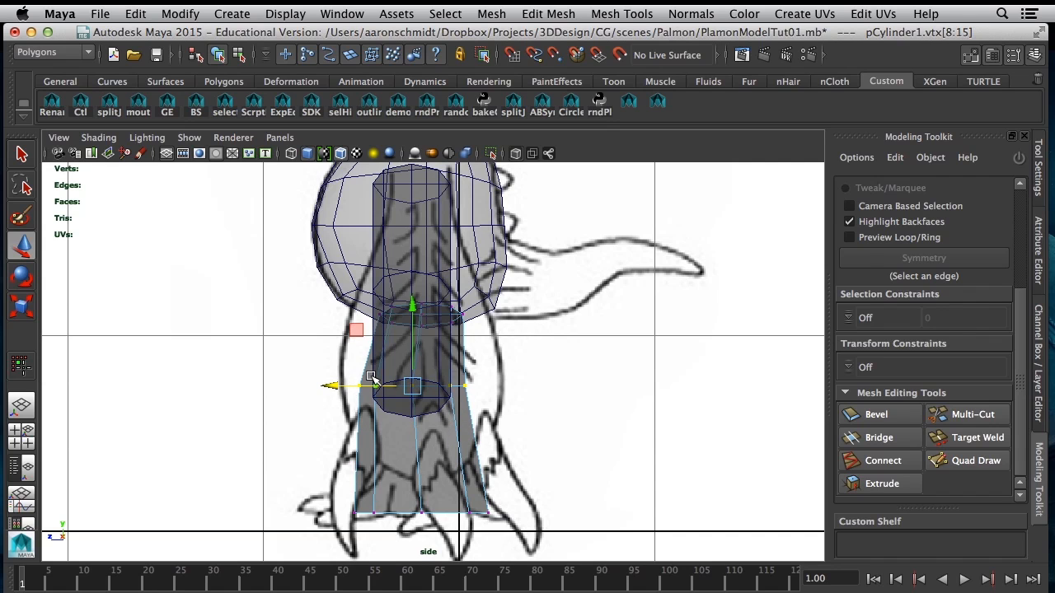
{"action": "key", "text": "space"}
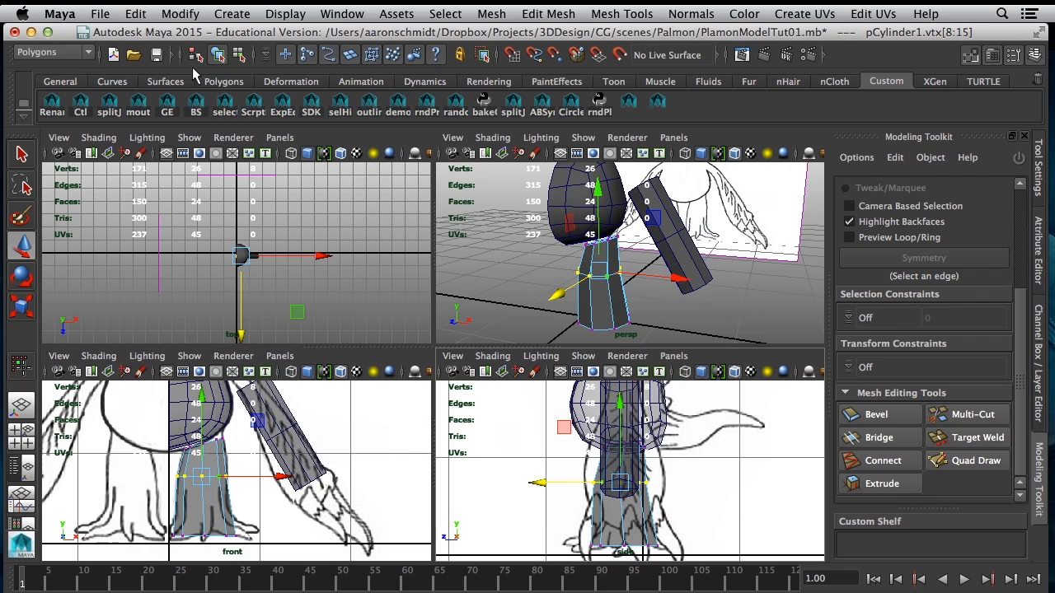
Save the scene and lower the leg mesh away from the body to expose its top cap
{"action": "left_click", "coordinate": [150, 57]}
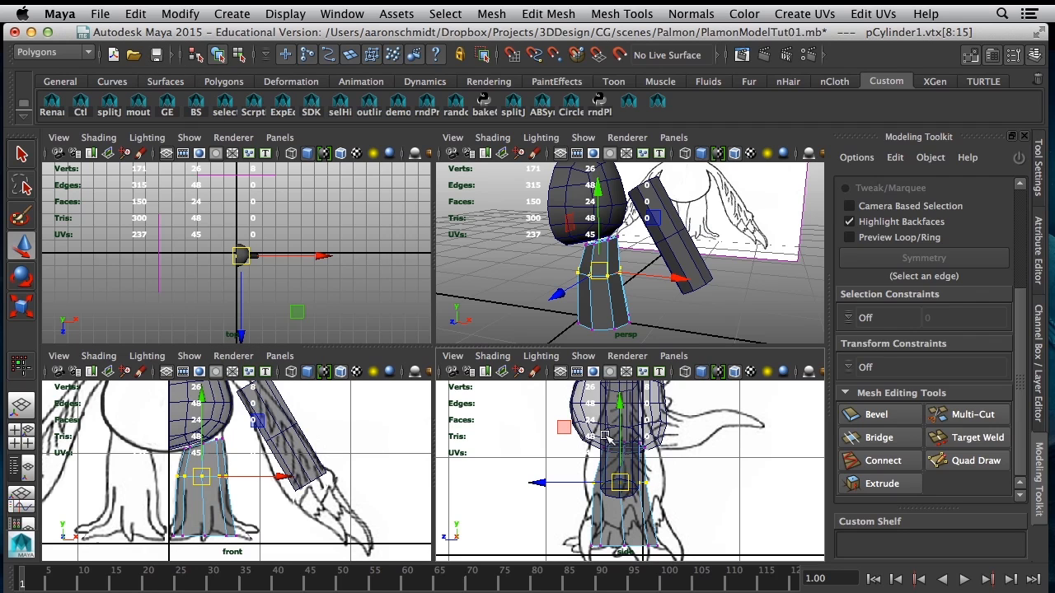
{"action": "scroll", "coordinate": [632, 305], "scroll_direction": "up", "scroll_amount": 6}
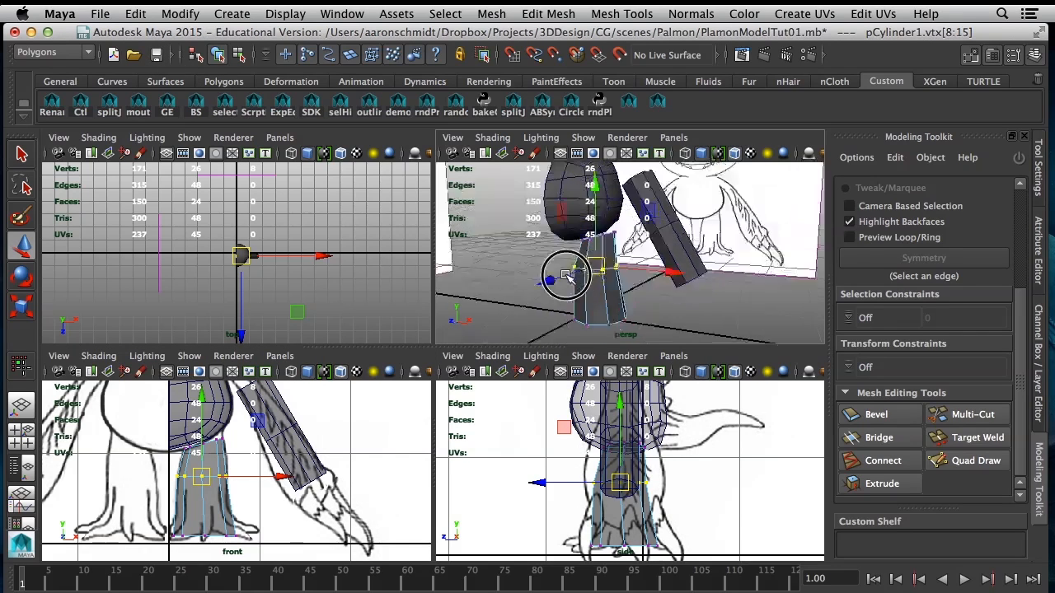
{"action": "left_click_drag", "start_coordinate": [632, 305], "coordinate": [640, 289], "text": "alt"}
{"action": "right_click_drag", "start_coordinate": [618, 265], "coordinate": [659, 272]}
{"action": "left_click", "coordinate": [622, 301]}
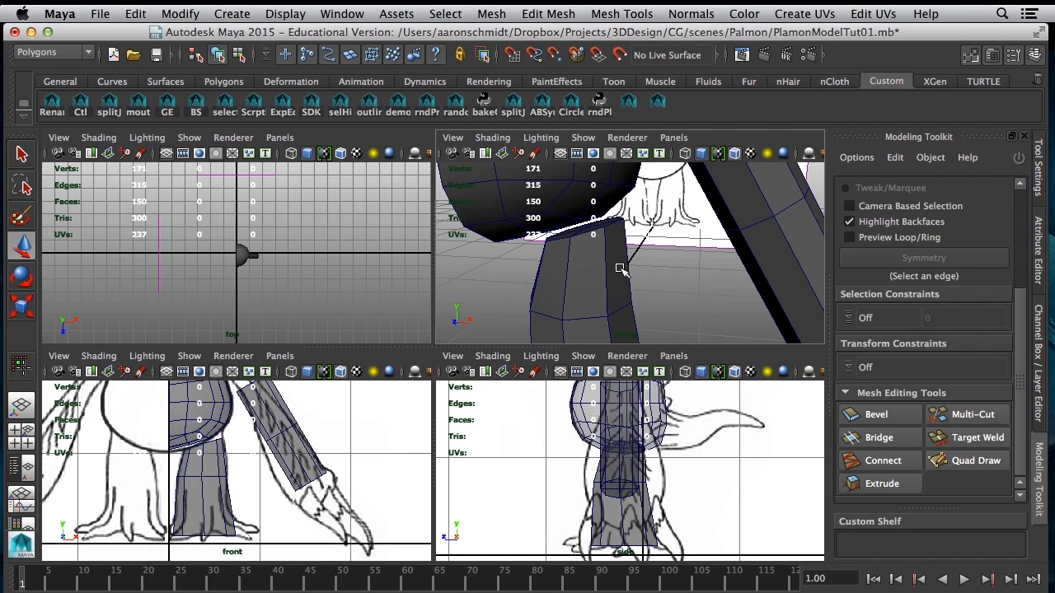
{"action": "left_click", "coordinate": [599, 237]}
{"action": "left_click_drag", "start_coordinate": [594, 255], "coordinate": [592, 300]}
Delete the faces that cap the top of the leg mesh
{"action": "right_click_drag", "start_coordinate": [576, 285], "coordinate": [585, 323]}
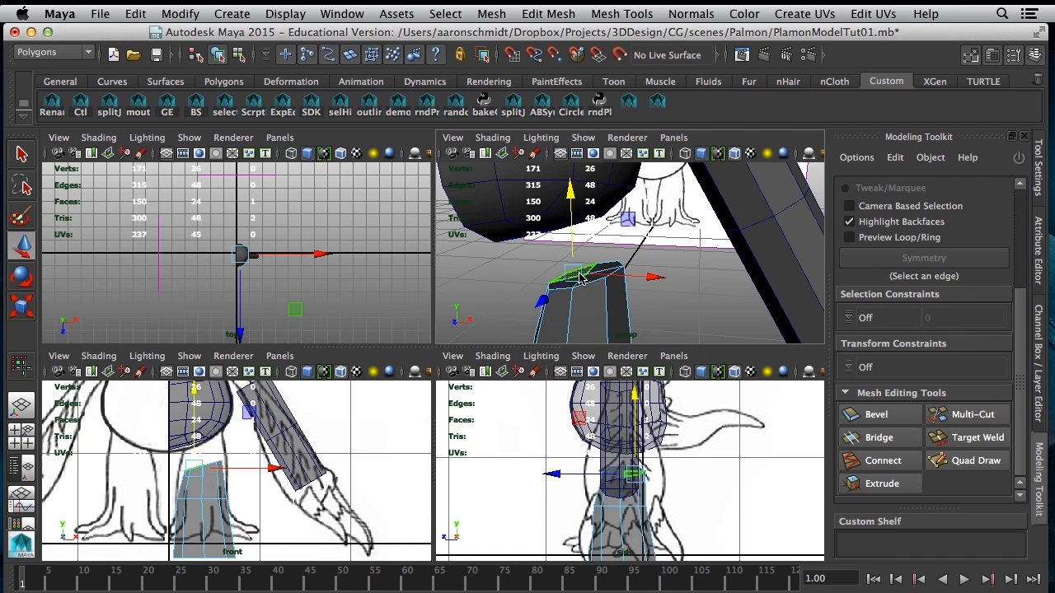
{"action": "left_click", "coordinate": [610, 270]}
{"action": "key", "text": "q"}
{"action": "left_click", "coordinate": [609, 265], "text": "shift"}
{"action": "left_click", "coordinate": [600, 275], "text": "shift"}
{"action": "left_click", "coordinate": [570, 285], "text": "shift"}
{"action": "key", "text": "Delete"}
Move the whole leg mesh back up against the underside of the body
{"action": "left_click_drag", "start_coordinate": [574, 245], "coordinate": [577, 313], "text": "alt"}
{"action": "left_click", "coordinate": [541, 167]}
{"action": "left_click", "coordinate": [591, 323]}
{"action": "key", "text": "w"}
{"action": "left_click_drag", "start_coordinate": [206, 446], "coordinate": [202, 404]}
Scale the arm cylinder longer along its own axis so it spans the drawn arm from shoulder to wrist
{"action": "key", "text": "r"}
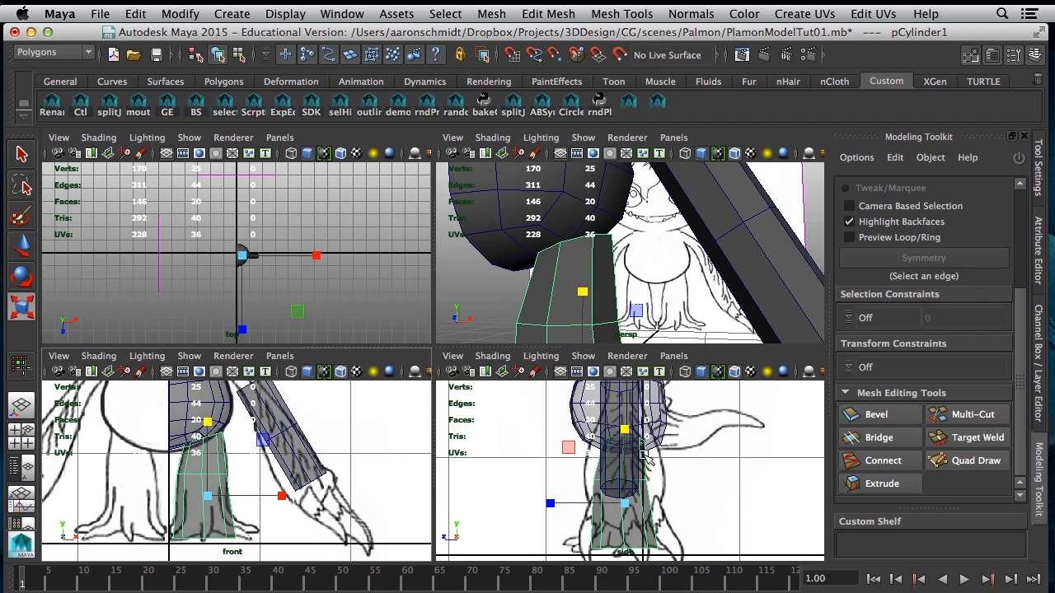
{"action": "mouse_move", "coordinate": [628, 253]}
{"action": "left_mouse_down", "text": "alt"}
{"action": "mouse_move", "coordinate": [639, 251]}
{"action": "mouse_move", "coordinate": [607, 258]}
{"action": "mouse_move", "coordinate": [628, 274]}
{"action": "left_mouse_up", "text": "alt"}
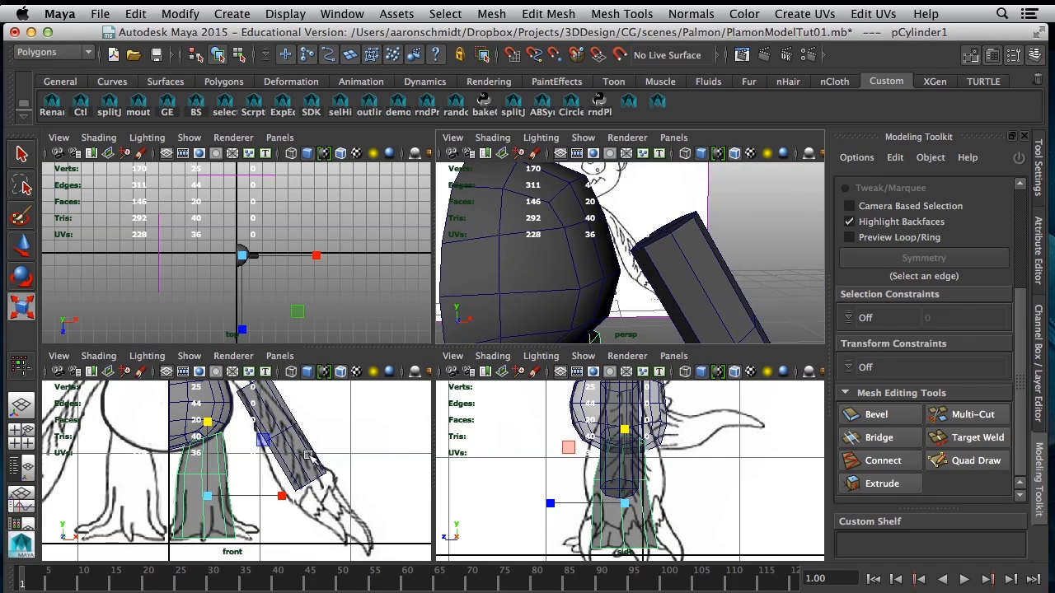
{"action": "key", "text": "space"}
{"action": "middle_click_drag", "start_coordinate": [455, 367], "coordinate": [387, 467], "text": "alt"}
{"action": "left_click", "coordinate": [453, 391]}
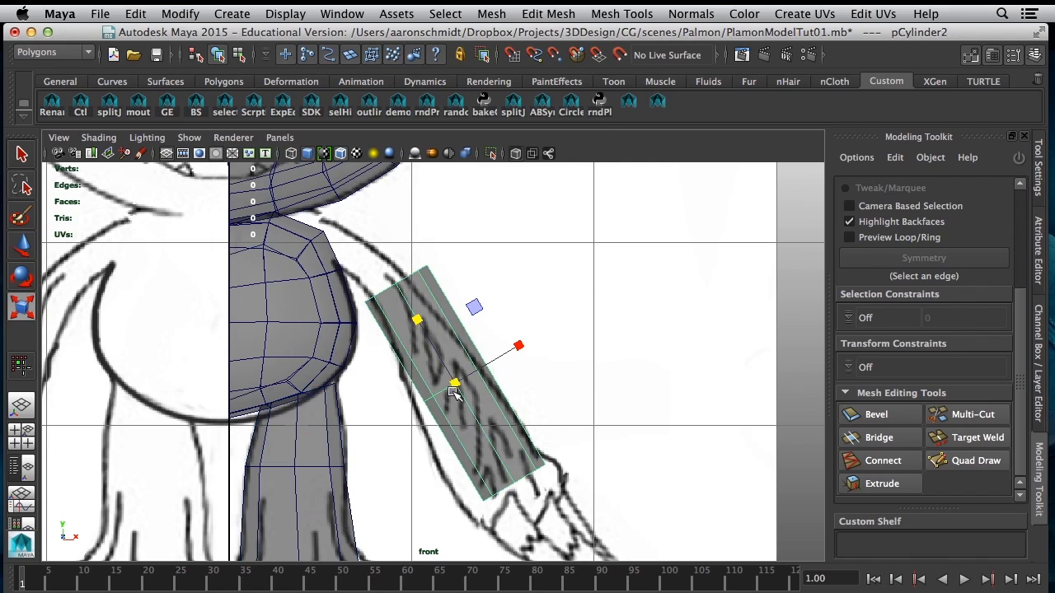
{"action": "left_click_drag", "start_coordinate": [414, 318], "coordinate": [400, 297]}
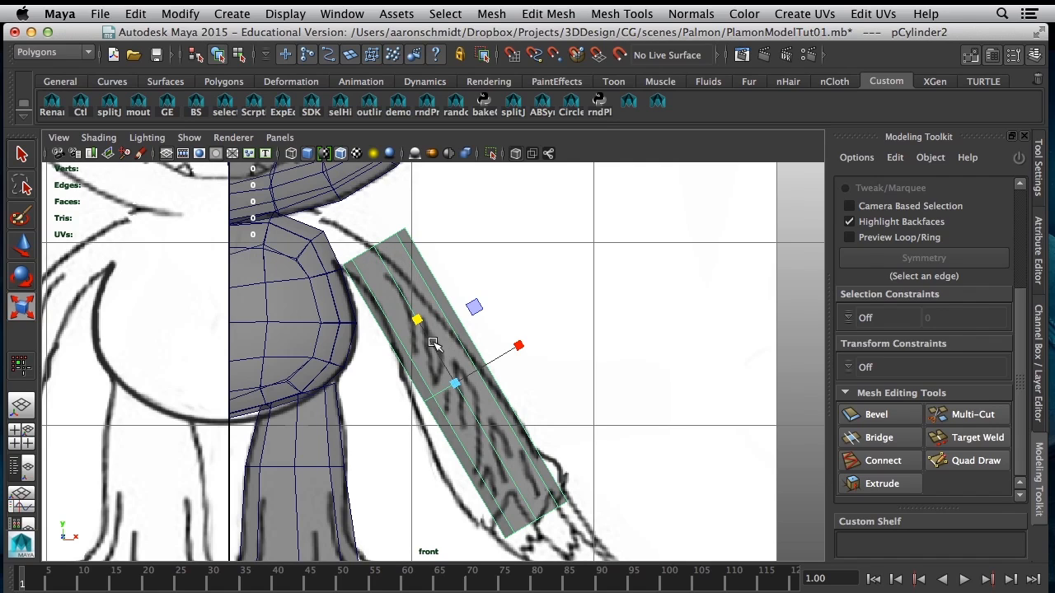
Narrow the arm's top vertex ring, and move and tilt it to fit the drawn shoulder in the front view
{"action": "left_click", "coordinate": [963, 418]}
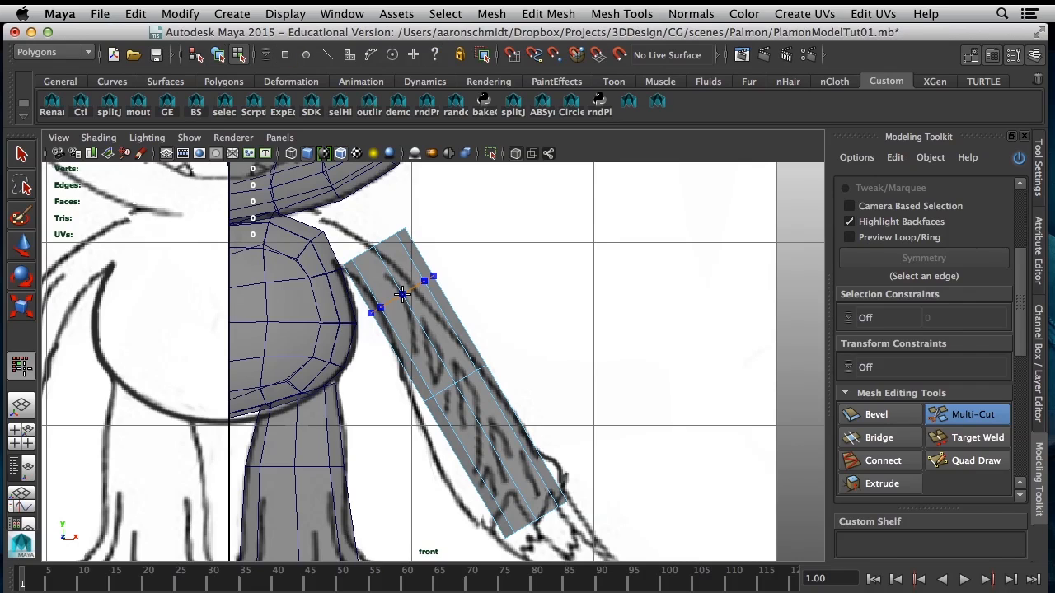
{"action": "key", "text": "q"}
{"action": "right_click_drag", "start_coordinate": [384, 277], "coordinate": [317, 280]}
{"action": "left_click_drag", "start_coordinate": [422, 216], "coordinate": [360, 260]}
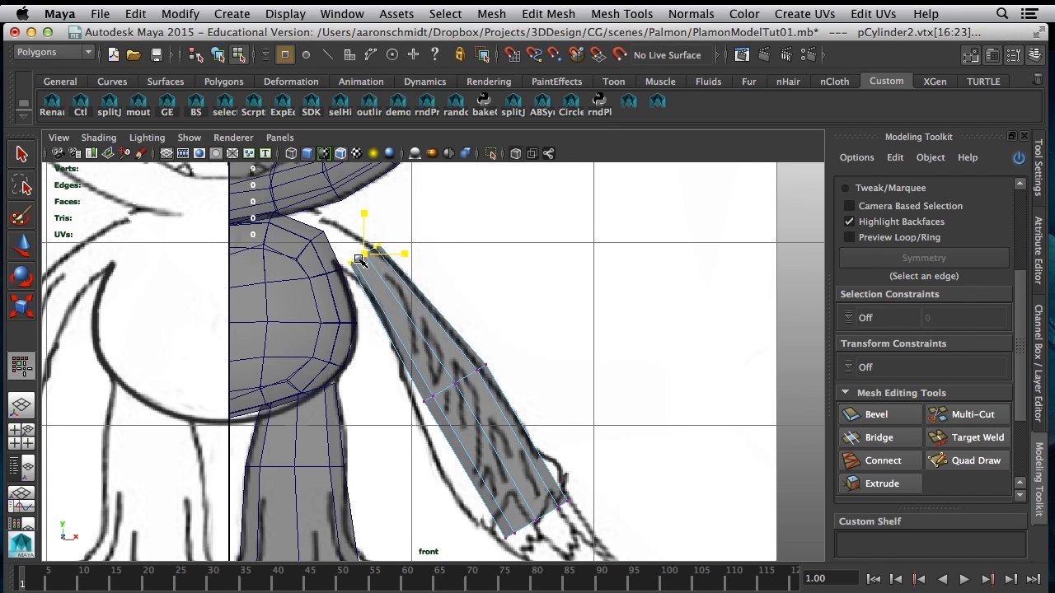
{"action": "key", "text": "e"}
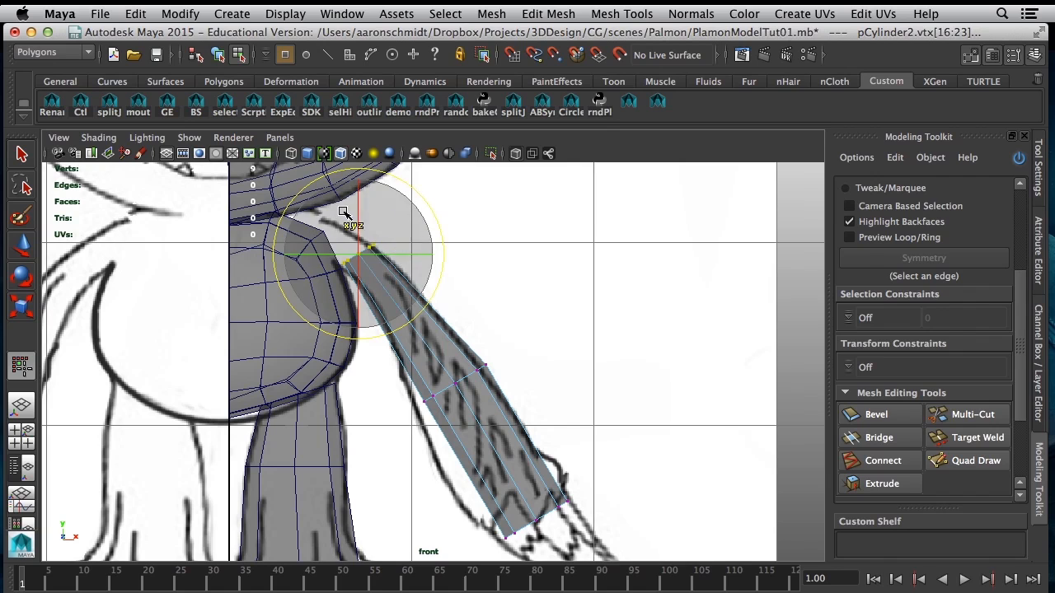
{"action": "left_click_drag", "start_coordinate": [281, 221], "coordinate": [268, 267]}
{"action": "key", "text": "q"}
Reposition the arm's middle ring and bottom vertices to follow the drawn forearm and wrist in the front view
{"action": "mouse_move", "coordinate": [493, 357]}
{"action": "left_mouse_down"}
{"action": "mouse_move", "coordinate": [414, 412]}
{"action": "mouse_move", "coordinate": [444, 381]}
{"action": "left_mouse_up"}
{"action": "left_click_drag", "start_coordinate": [564, 493], "coordinate": [484, 553]}
{"action": "left_click_drag", "start_coordinate": [542, 522], "coordinate": [463, 499]}
{"action": "left_click_drag", "start_coordinate": [547, 452], "coordinate": [530, 465]}
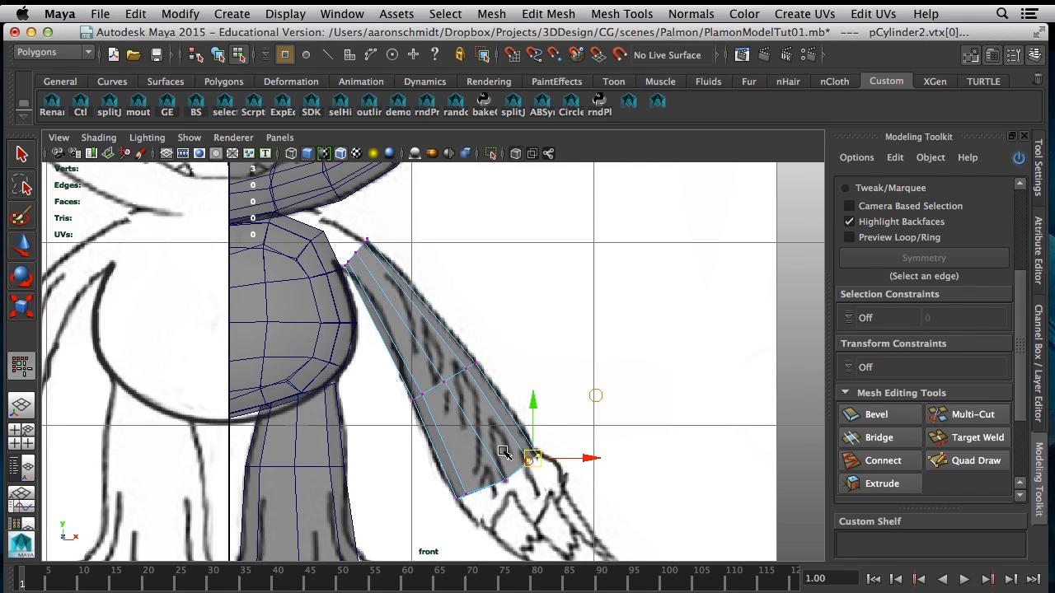
{"action": "left_click", "coordinate": [502, 477]}
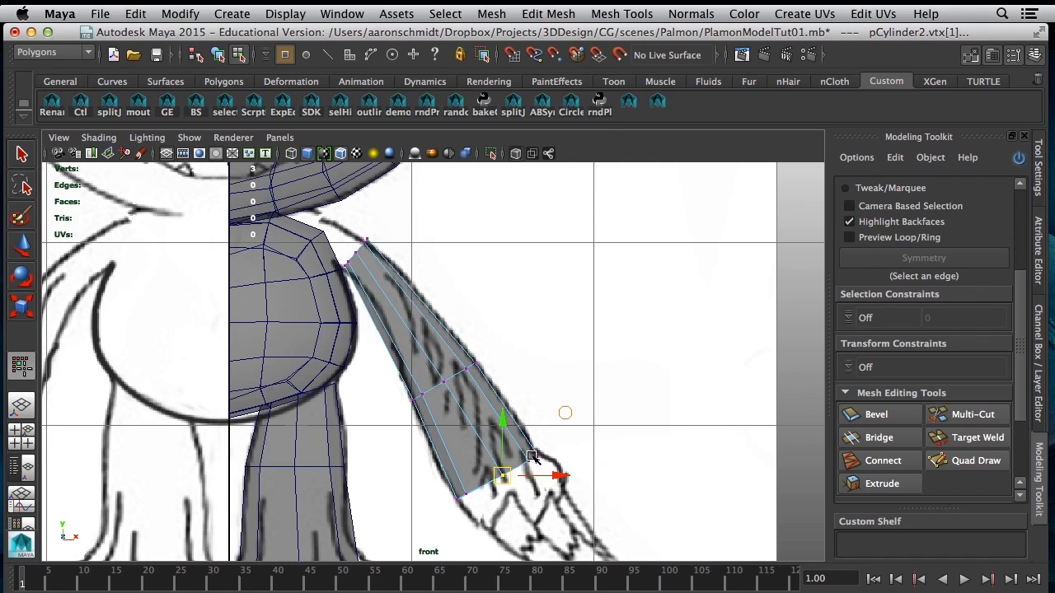
Shift the whole arm mesh horizontally in the side view to center it on the drawn arm
{"action": "key", "text": "space"}
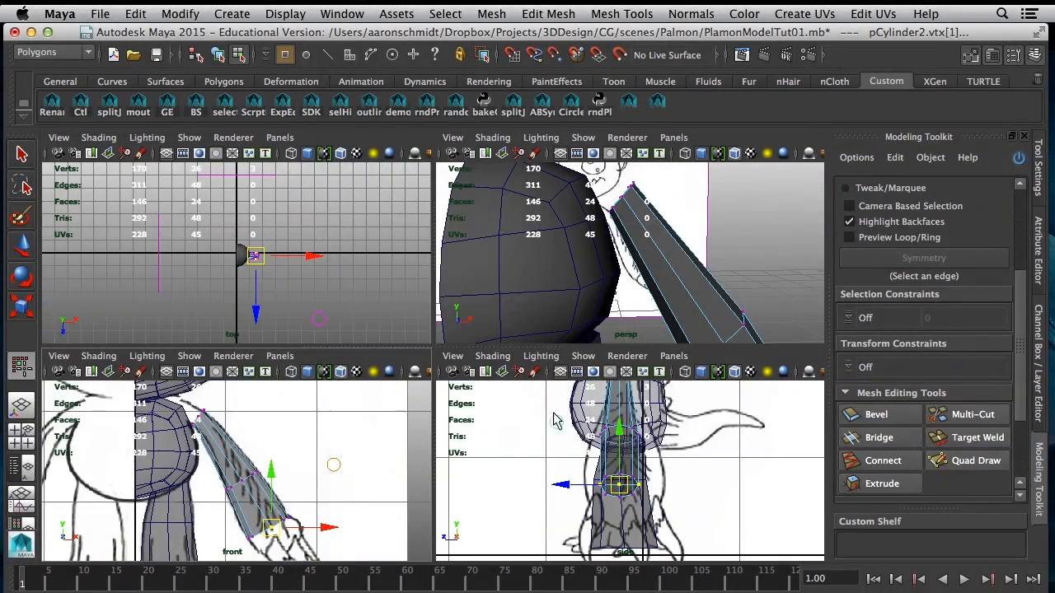
{"action": "key", "text": "space"}
{"action": "scroll", "coordinate": [577, 486], "scroll_direction": "down", "scroll_amount": 3}
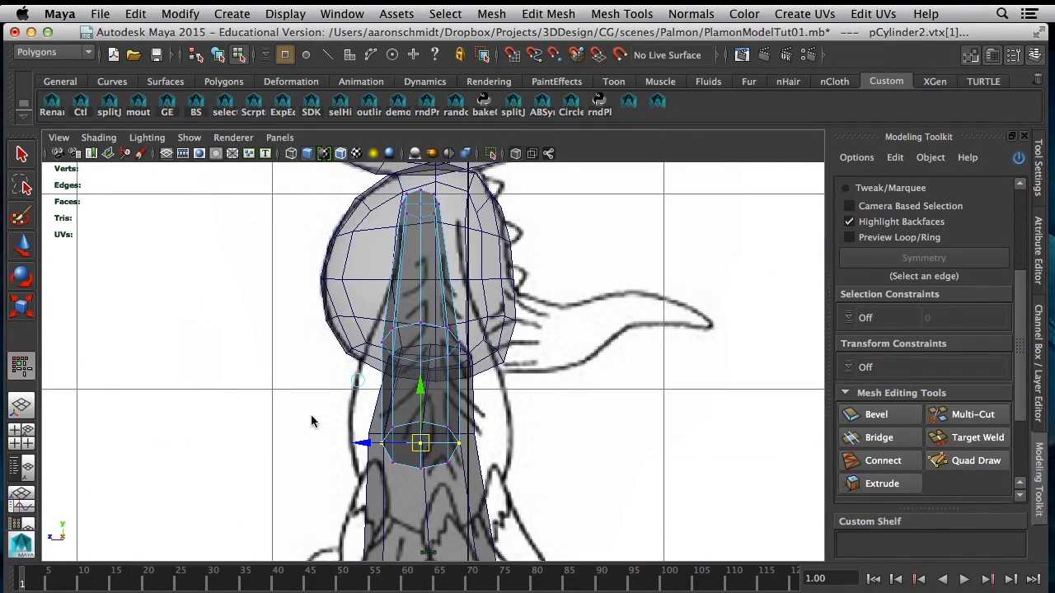
{"action": "key", "text": "space"}
{"action": "key", "text": "space"}
{"action": "right_click_drag", "start_coordinate": [434, 295], "coordinate": [496, 266]}
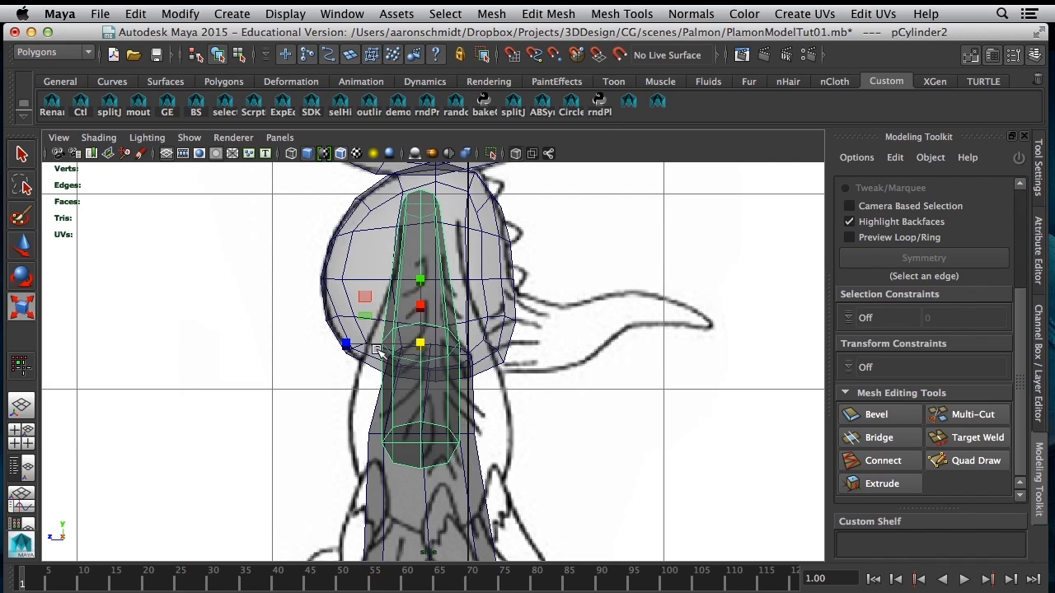
{"action": "key", "text": "w"}
{"action": "left_click_drag", "start_coordinate": [337, 344], "coordinate": [356, 343]}
Widen the arm's middle and bottom vertex rings to match the drawn arm's outline in the side view
{"action": "right_click_drag", "start_coordinate": [448, 287], "coordinate": [374, 287]}
{"action": "left_click_drag", "start_coordinate": [379, 313], "coordinate": [547, 341]}
{"action": "key", "text": "r"}
{"action": "left_click_drag", "start_coordinate": [376, 412], "coordinate": [585, 451]}
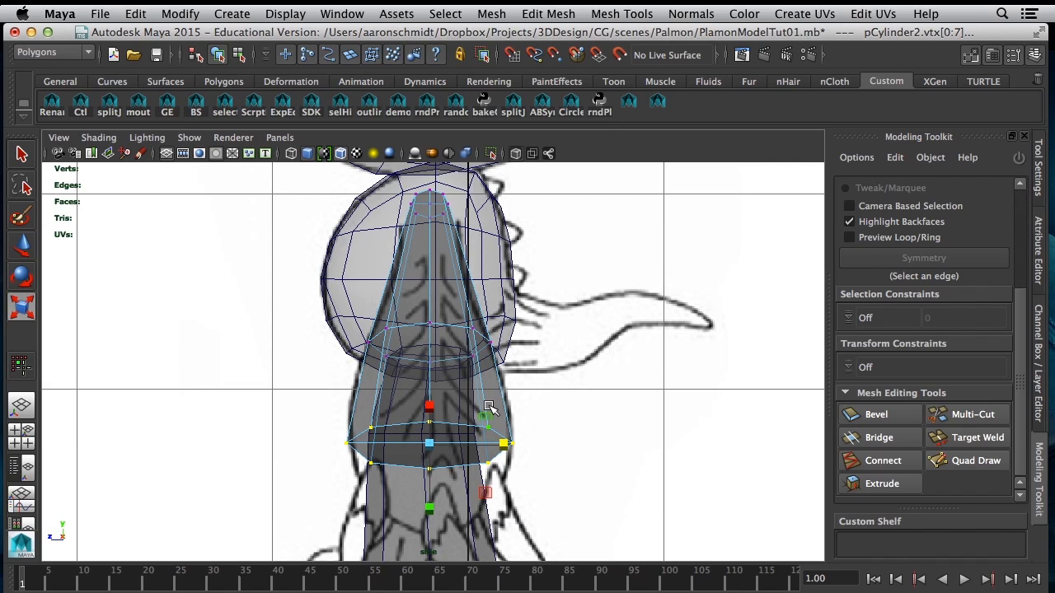
Examine the widened arm from several angles in the perspective view and return it to object mode
{"action": "key", "text": "space"}
{"action": "key", "text": "space"}
{"action": "left_click_drag", "start_coordinate": [567, 339], "coordinate": [420, 352], "text": "alt"}
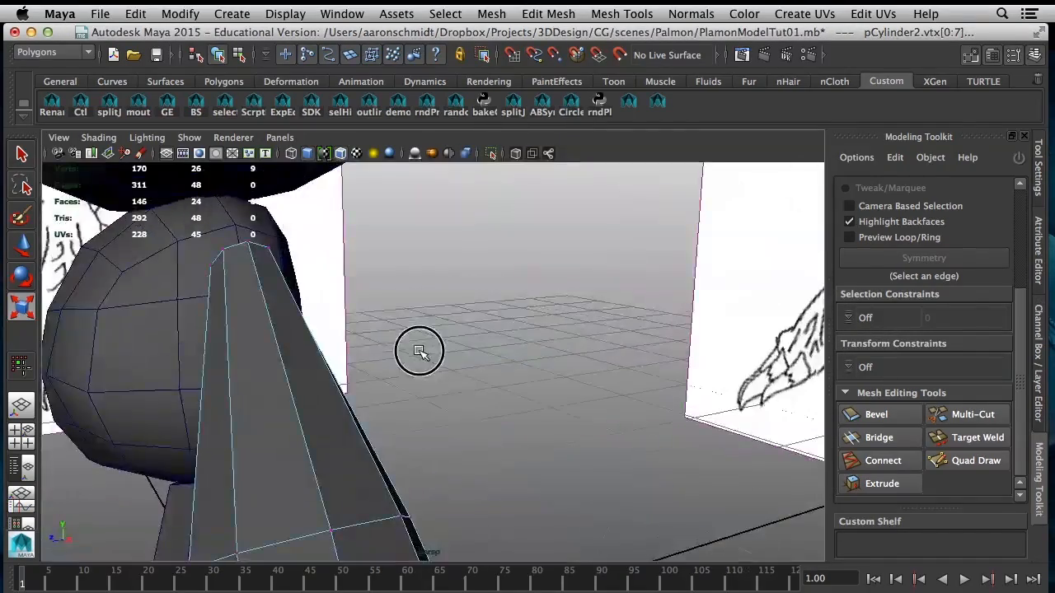
{"action": "right_click_drag", "start_coordinate": [419, 352], "coordinate": [325, 401], "text": "alt"}
{"action": "left_click_drag", "start_coordinate": [324, 400], "coordinate": [503, 359], "text": "alt"}
{"action": "right_click_drag", "start_coordinate": [503, 359], "coordinate": [471, 272], "text": "alt"}
{"action": "right_click", "coordinate": [437, 360]}
{"action": "left_click_drag", "start_coordinate": [434, 445], "coordinate": [410, 445], "text": "alt"}
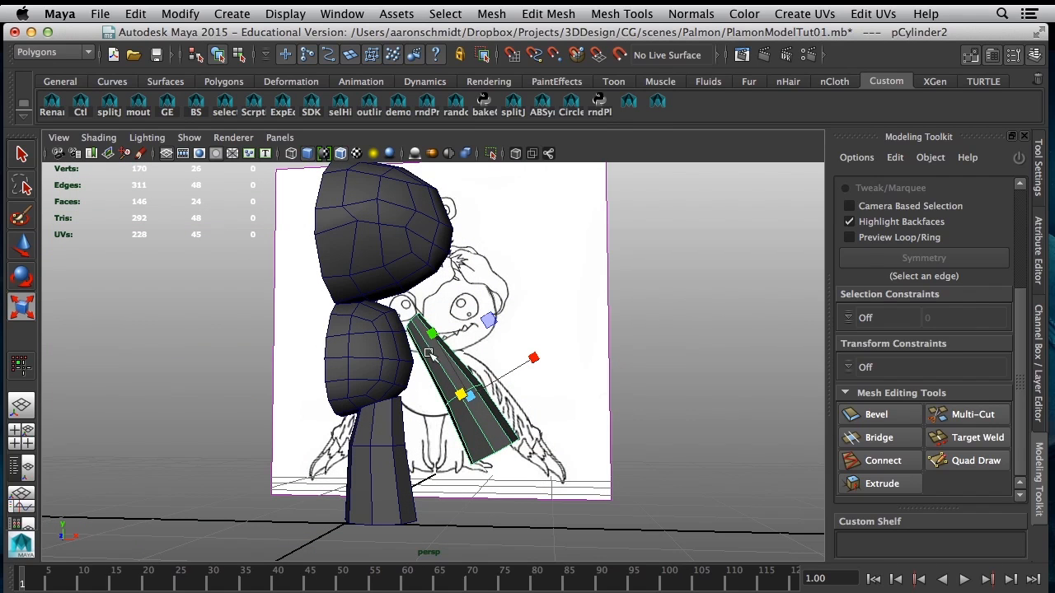
Insert four edge loops across the arm with Multi-Cut, then return to object selection
{"action": "left_click", "coordinate": [964, 416]}
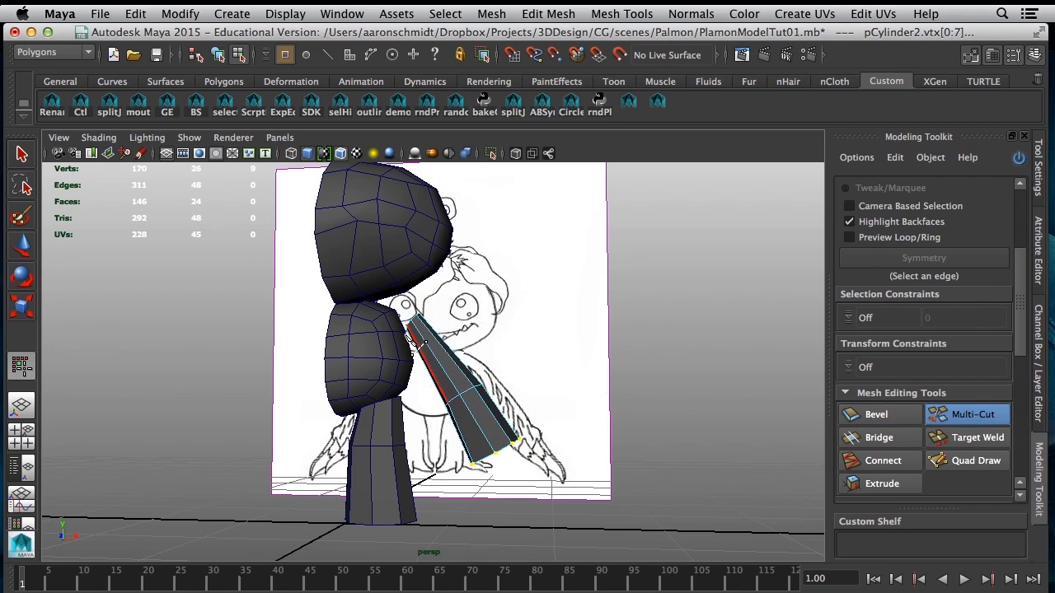
{"action": "left_click", "coordinate": [431, 342], "text": "ctrl"}
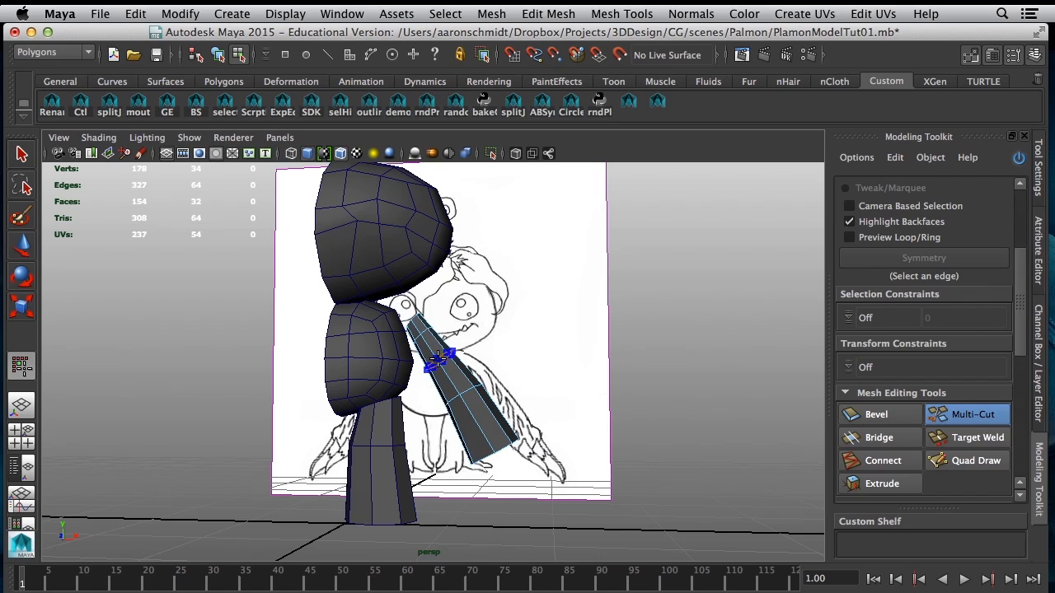
{"action": "left_click", "coordinate": [470, 408], "text": "ctrl"}
{"action": "key", "text": "q"}
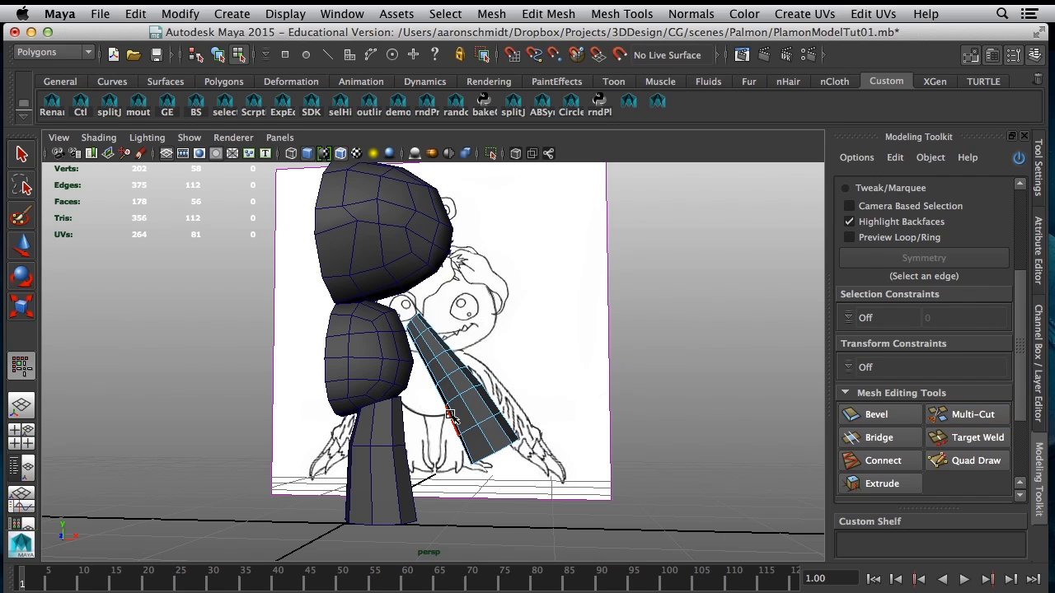
{"action": "key", "text": "alt+l"}
{"action": "key", "text": "Escape"}
{"action": "right_click_drag", "start_coordinate": [473, 393], "coordinate": [537, 267]}
{"action": "left_click", "coordinate": [446, 398]}
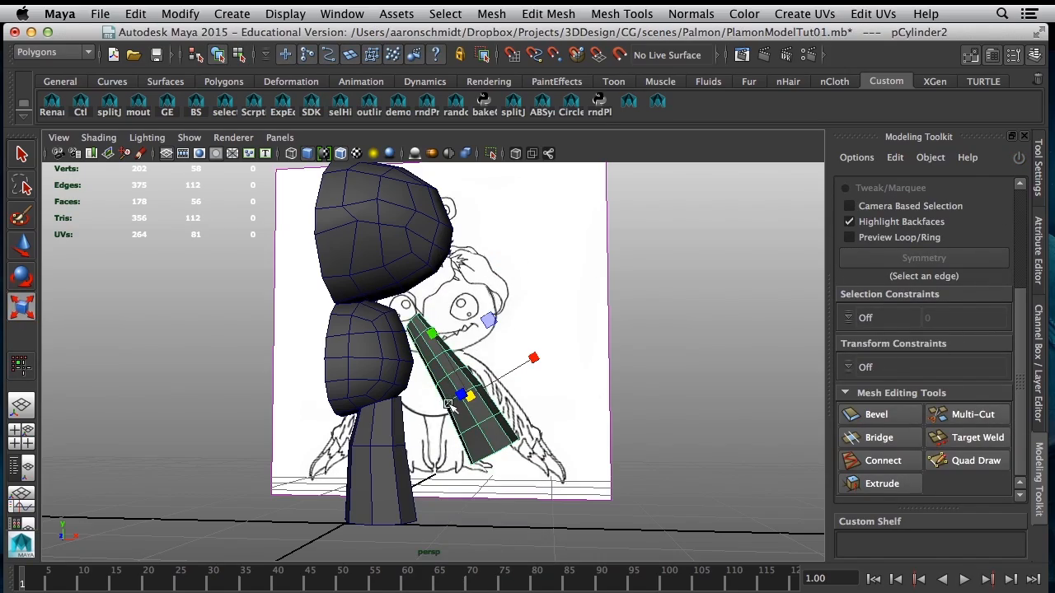
Move the arm's new upper vertex rings to follow the drawn arm's curve in the front view
{"action": "left_click_drag", "start_coordinate": [466, 443], "coordinate": [495, 446], "text": "alt"}
{"action": "key", "text": "space"}
{"action": "key", "text": "space"}
{"action": "right_click_drag", "start_coordinate": [385, 288], "coordinate": [318, 286]}
{"action": "left_click_drag", "start_coordinate": [420, 253], "coordinate": [378, 278]}
{"action": "key", "text": "w"}
{"action": "left_click_drag", "start_coordinate": [372, 325], "coordinate": [407, 364]}
{"action": "left_click", "coordinate": [479, 314]}
{"action": "left_click", "coordinate": [529, 344]}
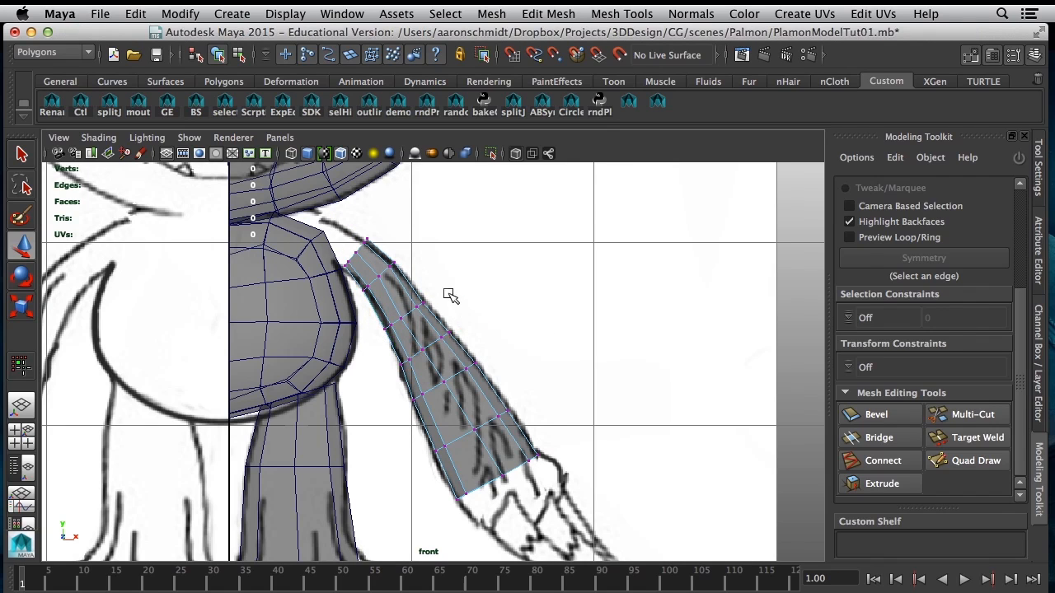
Adjust the central vertices of the arm's inner and lower loops to even out the edge flow
{"action": "left_click_drag", "start_coordinate": [409, 311], "coordinate": [404, 368]}
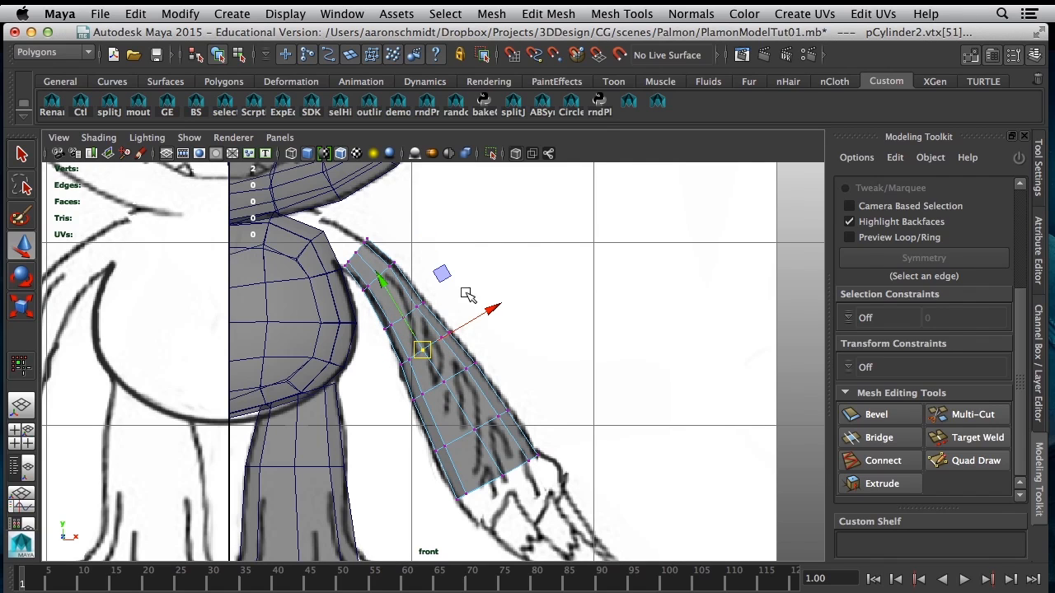
{"action": "left_click", "coordinate": [428, 293]}
{"action": "left_click_drag", "start_coordinate": [427, 297], "coordinate": [435, 365]}
{"action": "left_click_drag", "start_coordinate": [427, 352], "coordinate": [425, 350]}
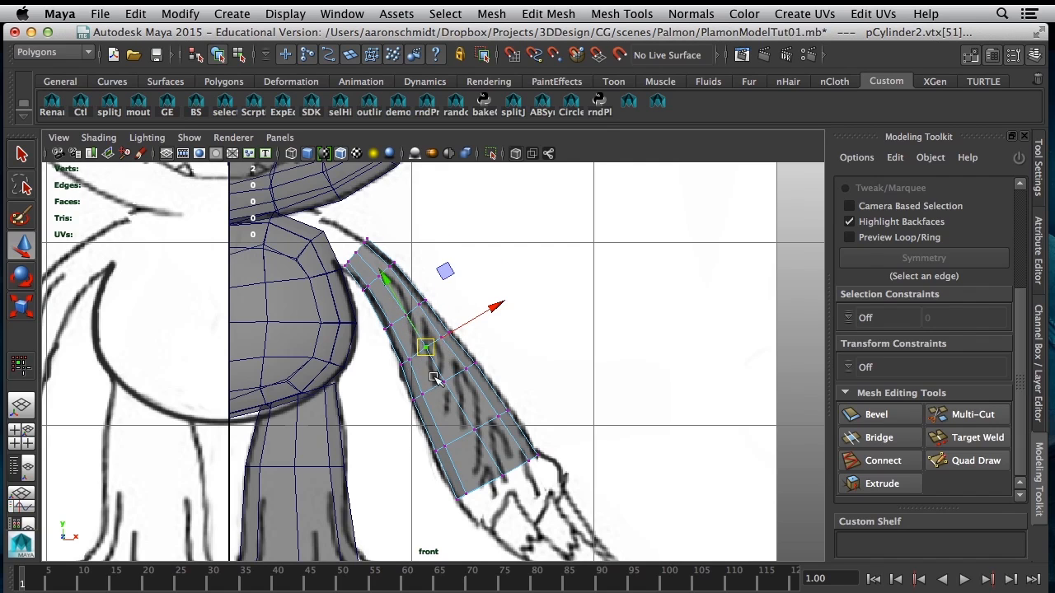
{"action": "left_click_drag", "start_coordinate": [405, 390], "coordinate": [468, 435]}
{"action": "left_click", "coordinate": [572, 404]}
{"action": "left_click", "coordinate": [491, 480], "text": "shift"}
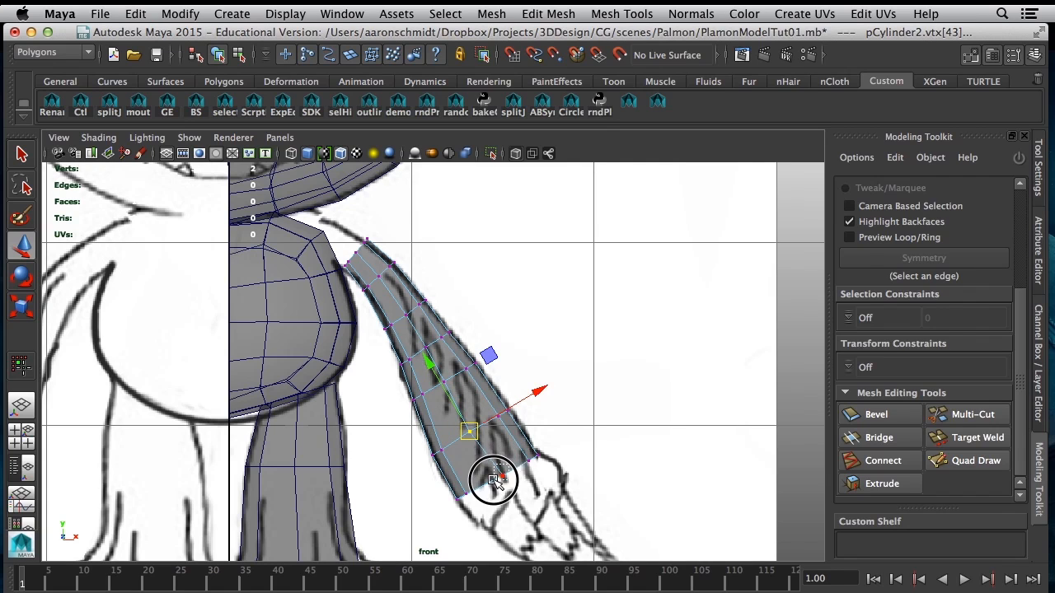
Try nudging the outer vertices of the arm's lowest inner loop, and undo the move
{"action": "left_click", "coordinate": [583, 453]}
{"action": "left_click", "coordinate": [501, 414]}
{"action": "left_click_drag", "start_coordinate": [523, 337], "coordinate": [518, 340]}
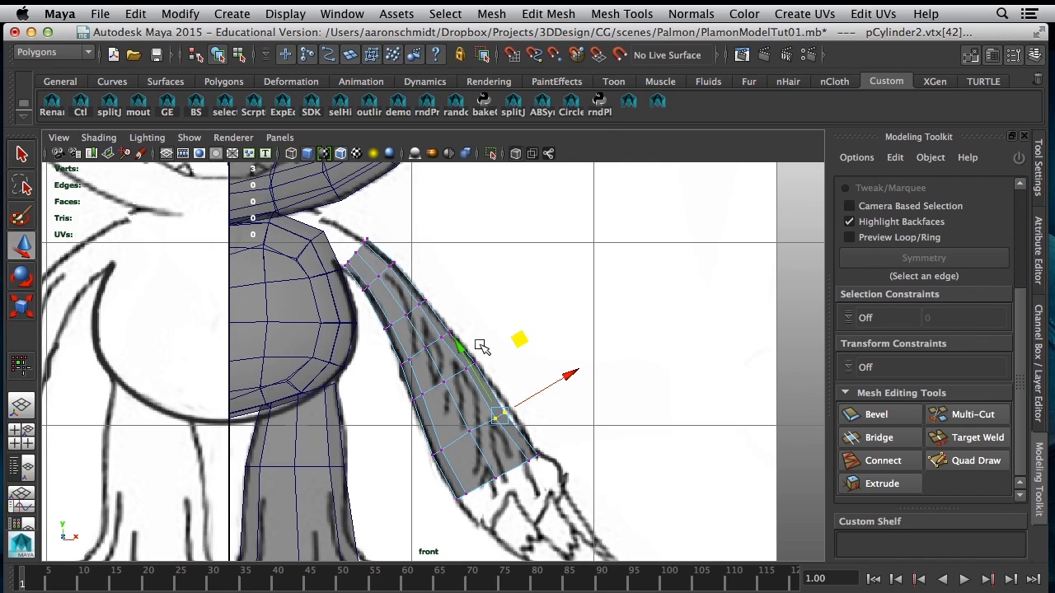
{"action": "key", "text": "z"}
{"action": "left_click", "coordinate": [639, 409]}
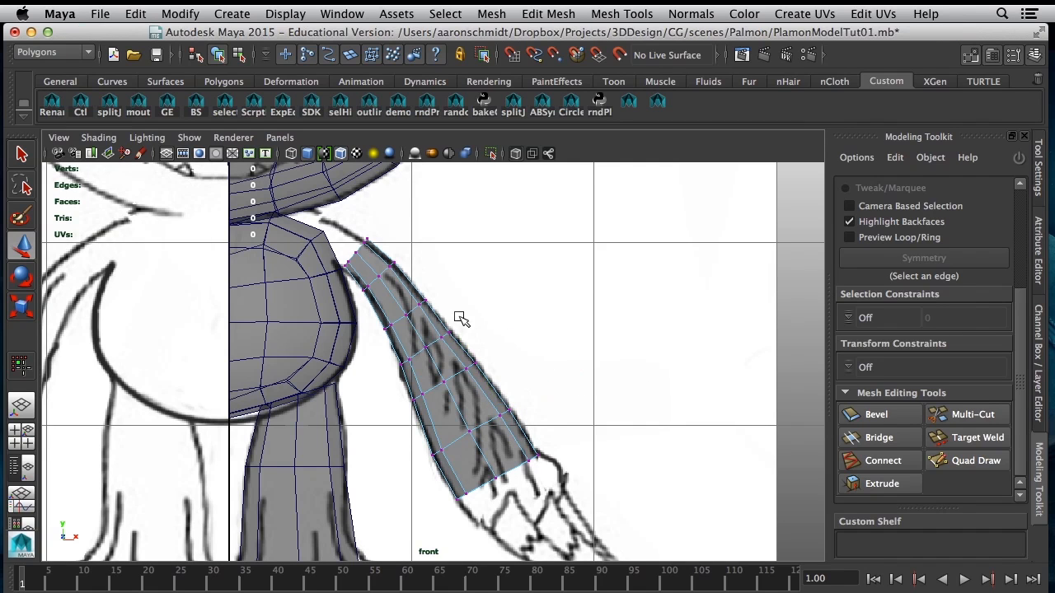
Return the arm mesh to object mode and save the scene
{"action": "left_click", "coordinate": [445, 334]}
{"action": "right_click_drag", "start_coordinate": [449, 285], "coordinate": [523, 263]}
{"action": "left_click", "coordinate": [452, 362]}
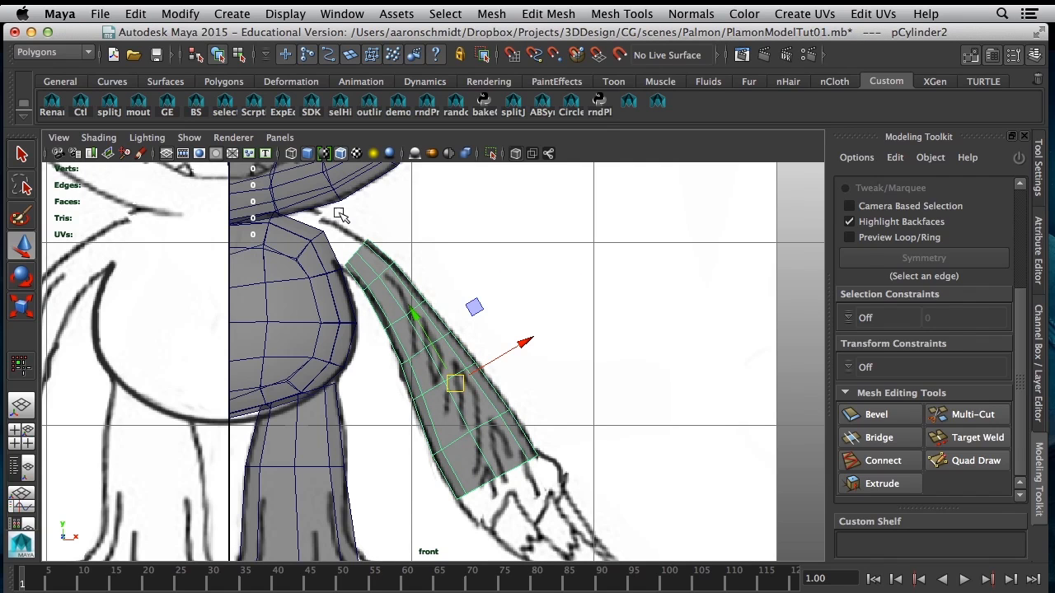
{"action": "left_click", "coordinate": [159, 55]}
Examine the arm's open shape and its fit with the body from several angles in the perspective view
{"action": "key", "text": "space"}
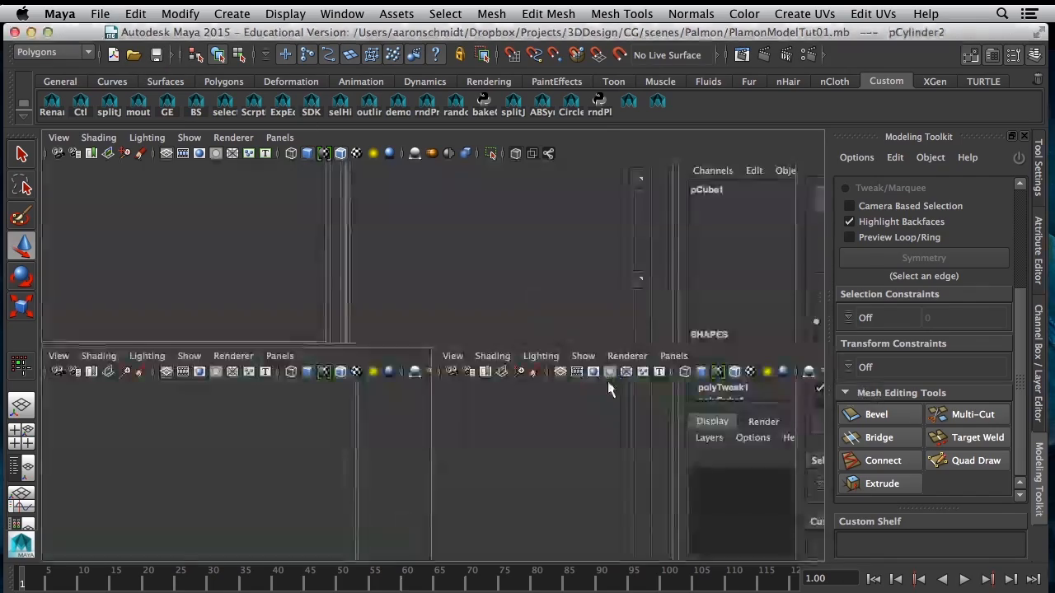
{"action": "key", "text": "space"}
{"action": "left_click_drag", "start_coordinate": [547, 298], "coordinate": [454, 286], "text": "alt"}
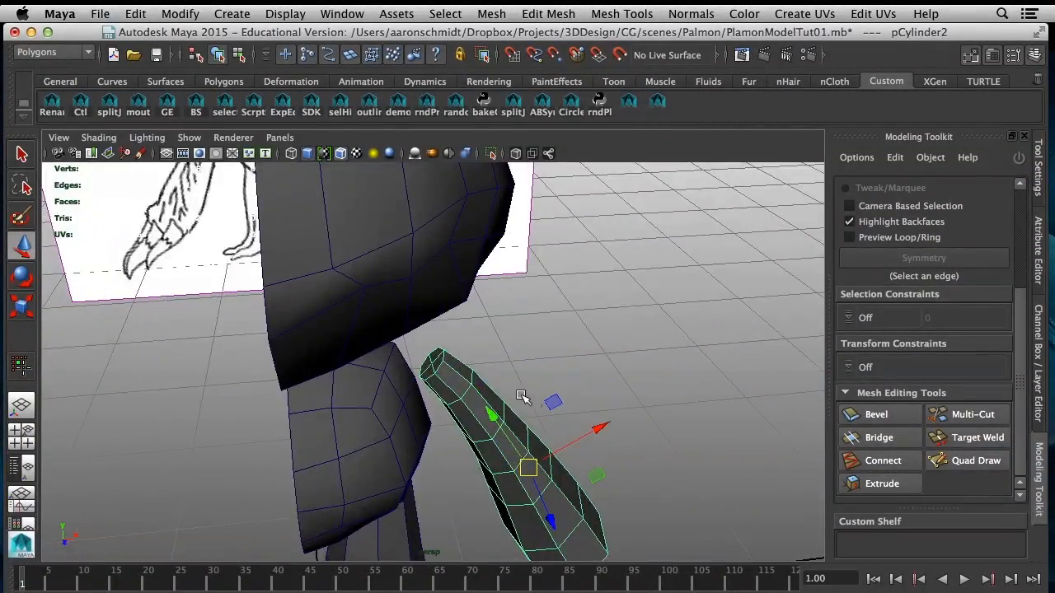
{"action": "right_click_drag", "start_coordinate": [453, 285], "coordinate": [456, 376]}
{"action": "left_click_drag", "start_coordinate": [456, 375], "coordinate": [672, 445], "text": "alt"}
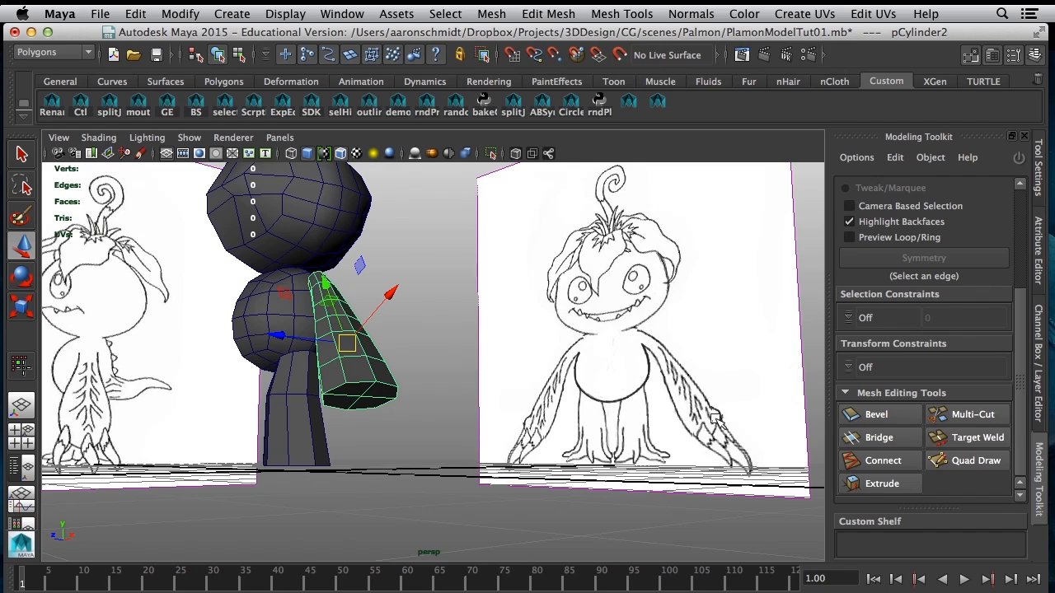
{"action": "left_click_drag", "start_coordinate": [502, 405], "coordinate": [241, 295], "text": "alt"}
Reshape the front of the half head by moving one side vertex slightly forward and another outer vertex slightly back along Z
{"action": "right_click_drag", "start_coordinate": [235, 280], "coordinate": [164, 282]}
{"action": "left_click", "coordinate": [232, 256]}
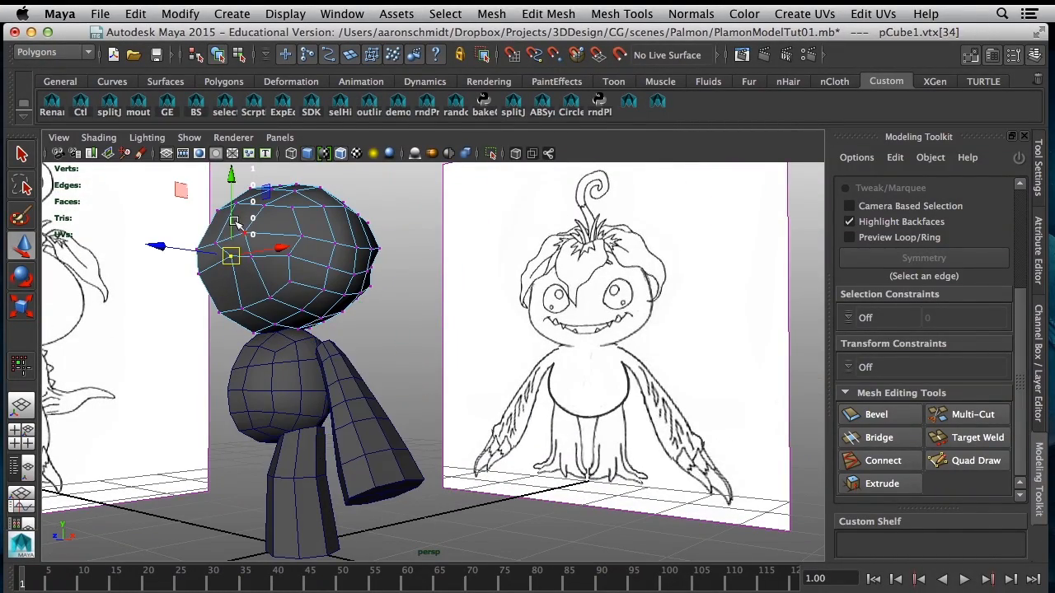
{"action": "left_click_drag", "start_coordinate": [173, 245], "coordinate": [153, 243]}
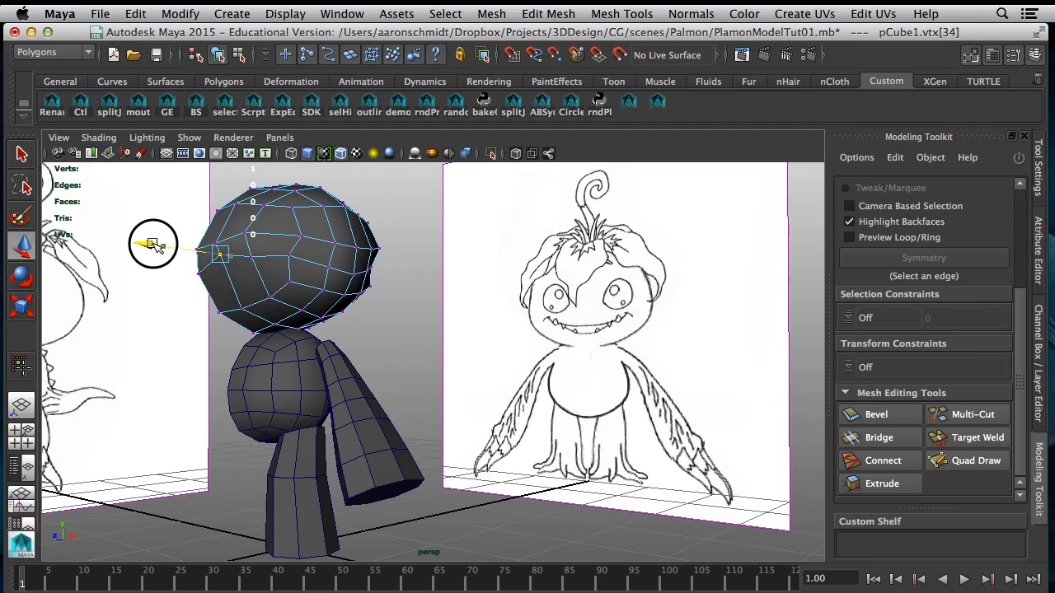
{"action": "left_click_drag", "start_coordinate": [247, 285], "coordinate": [370, 301], "text": "alt"}
{"action": "left_click", "coordinate": [552, 373]}
{"action": "left_click", "coordinate": [461, 314]}
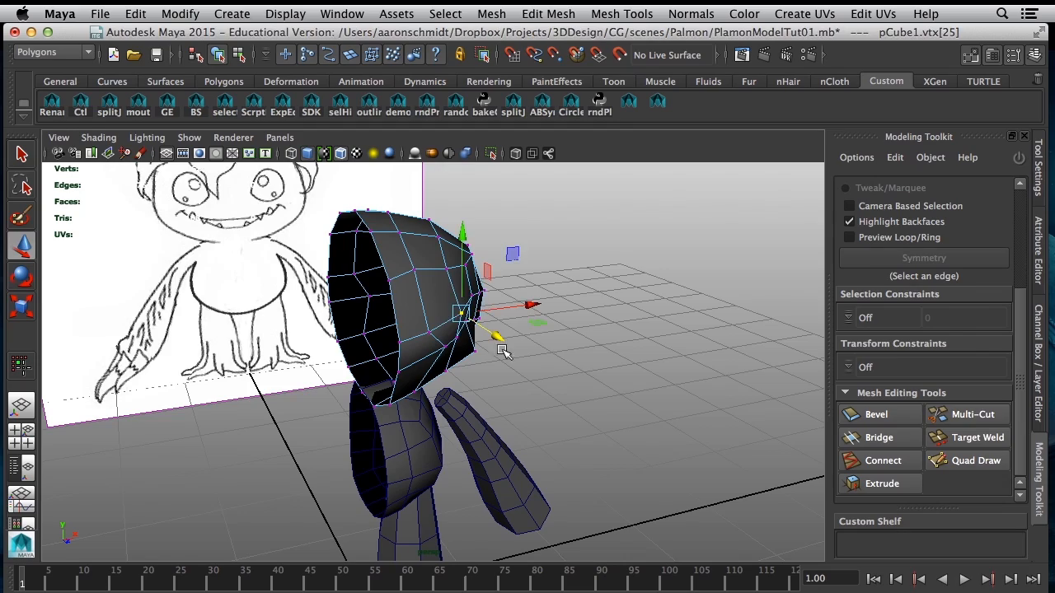
{"action": "left_click_drag", "start_coordinate": [499, 339], "coordinate": [486, 331]}
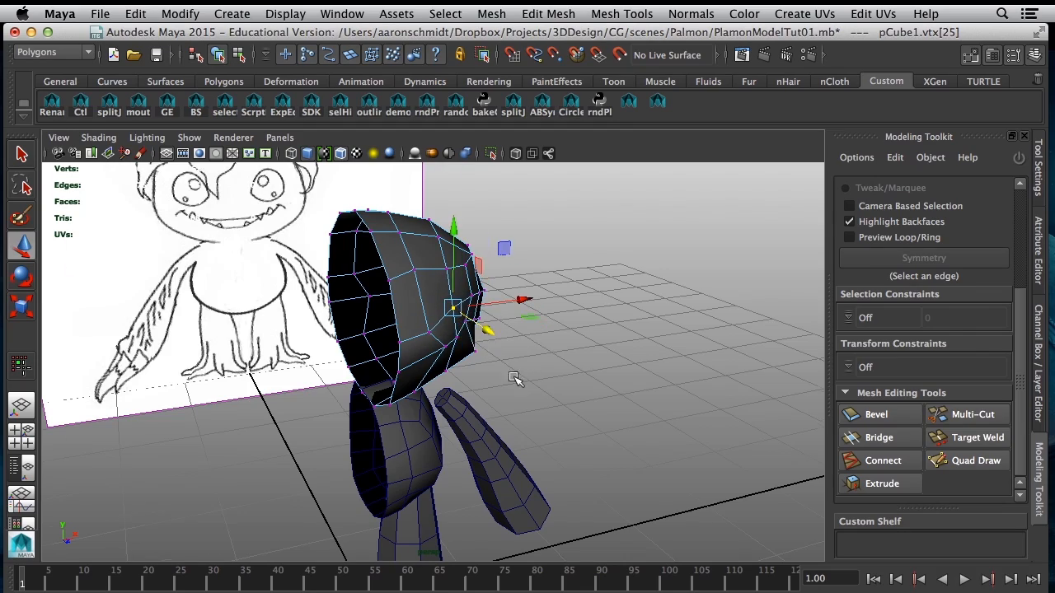
Return the half head to object mode, select the half body mesh, and save the scene
{"action": "left_click_drag", "start_coordinate": [515, 379], "coordinate": [387, 357], "text": "alt"}
{"action": "left_click_drag", "start_coordinate": [272, 283], "coordinate": [363, 280], "text": "alt"}
{"action": "right_click_drag", "start_coordinate": [355, 280], "coordinate": [415, 257]}
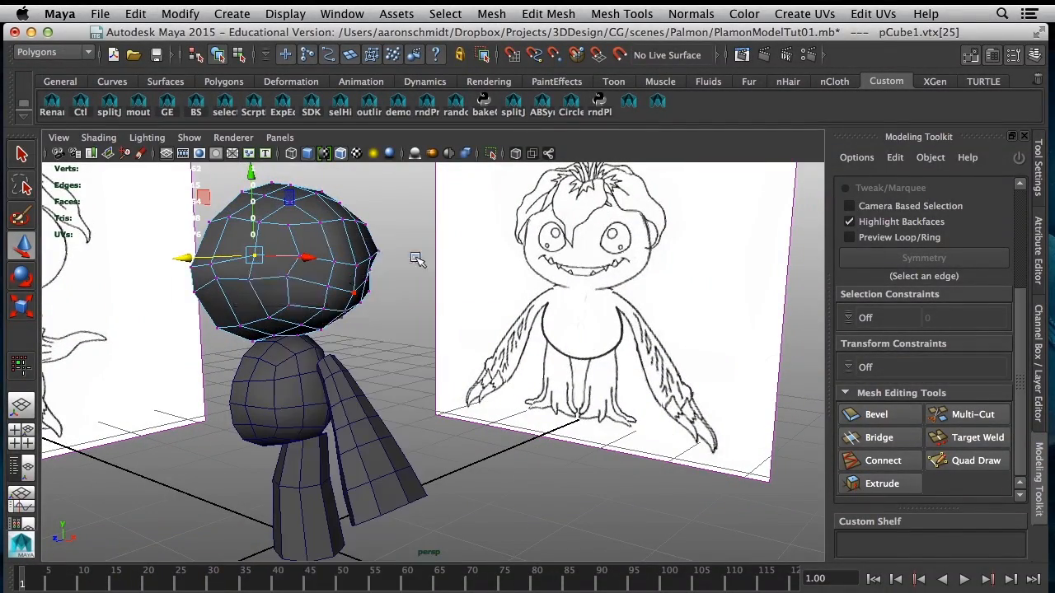
{"action": "left_click", "coordinate": [328, 295]}
{"action": "left_click_drag", "start_coordinate": [443, 366], "coordinate": [171, 76], "text": "alt"}
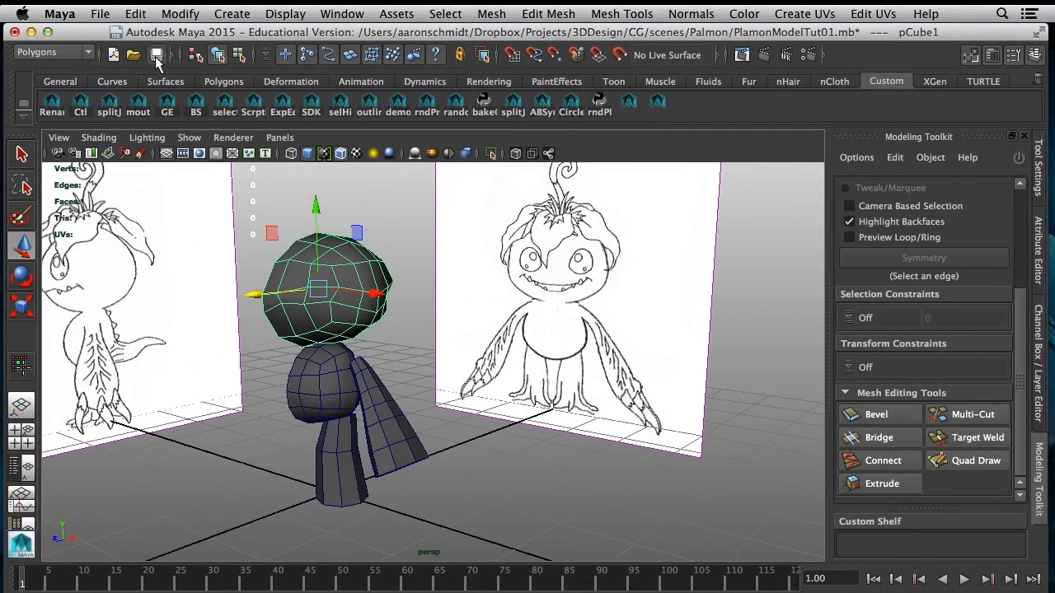
{"action": "mouse_move", "coordinate": [354, 460]}
{"action": "left_mouse_down", "text": "alt"}
{"action": "mouse_move", "coordinate": [313, 449]}
{"action": "mouse_move", "coordinate": [429, 412]}
{"action": "mouse_move", "coordinate": [273, 419]}
{"action": "mouse_move", "coordinate": [593, 419]}
{"action": "mouse_move", "coordinate": [492, 417]}
{"action": "mouse_move", "coordinate": [536, 404]}
{"action": "mouse_move", "coordinate": [367, 429]}
{"action": "left_mouse_up", "text": "alt"}
{"action": "left_click", "coordinate": [485, 391]}
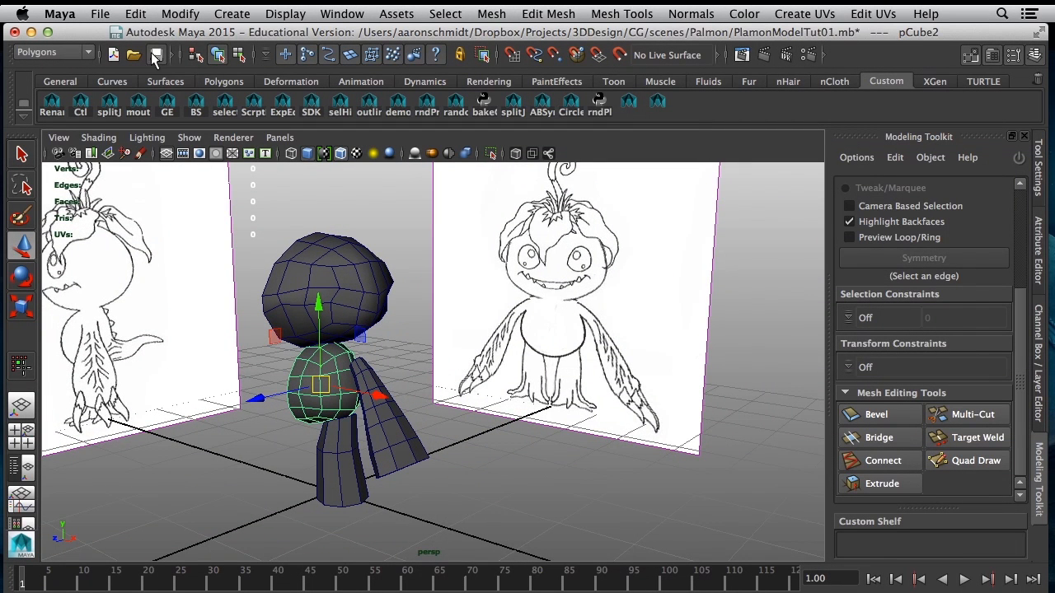
{"action": "left_click", "coordinate": [155, 55]}
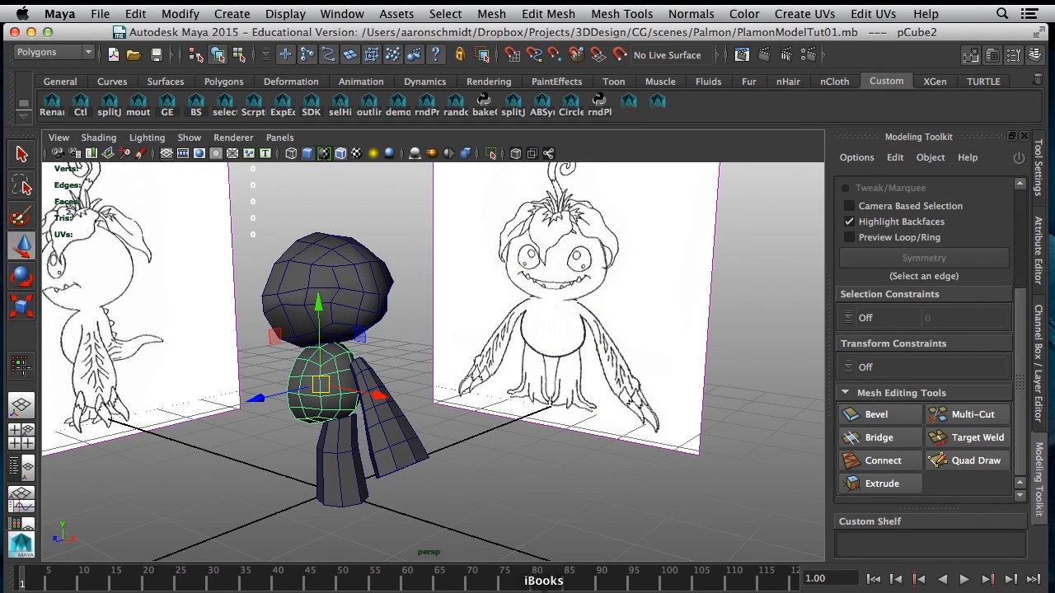